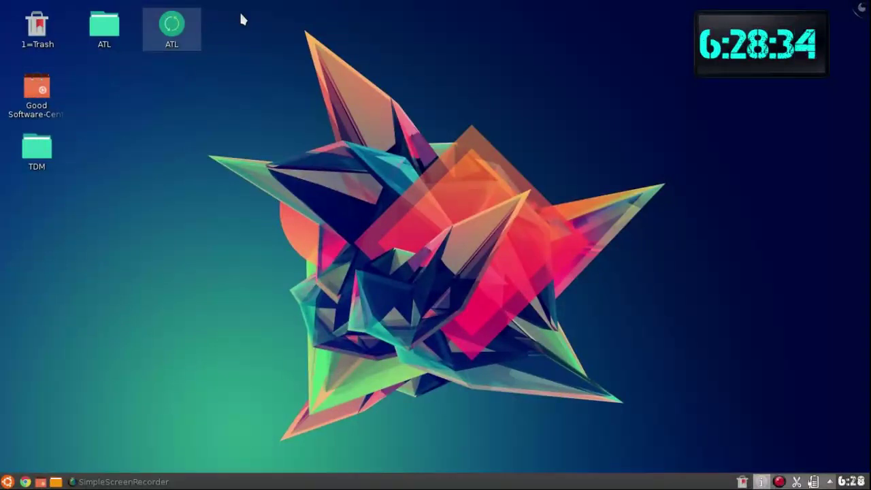
Step: Open System Settings and go to the Application Appearance settings
left_click(7, 482)
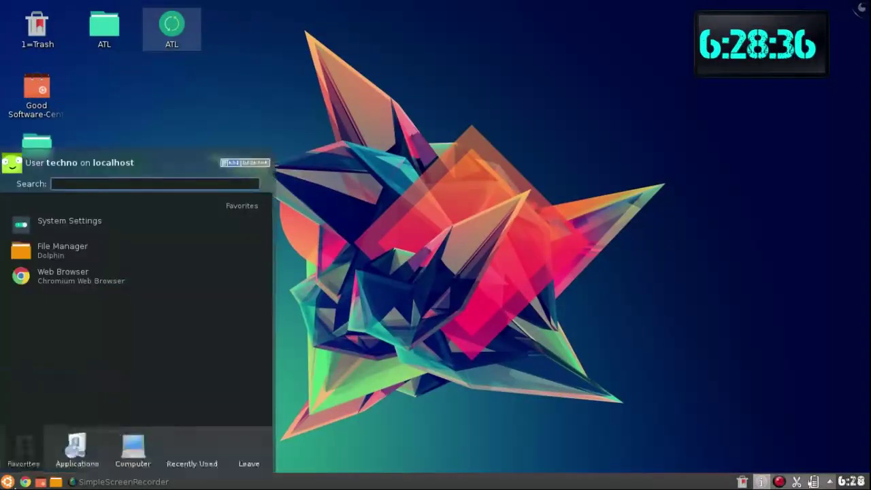
left_click(639, 155)
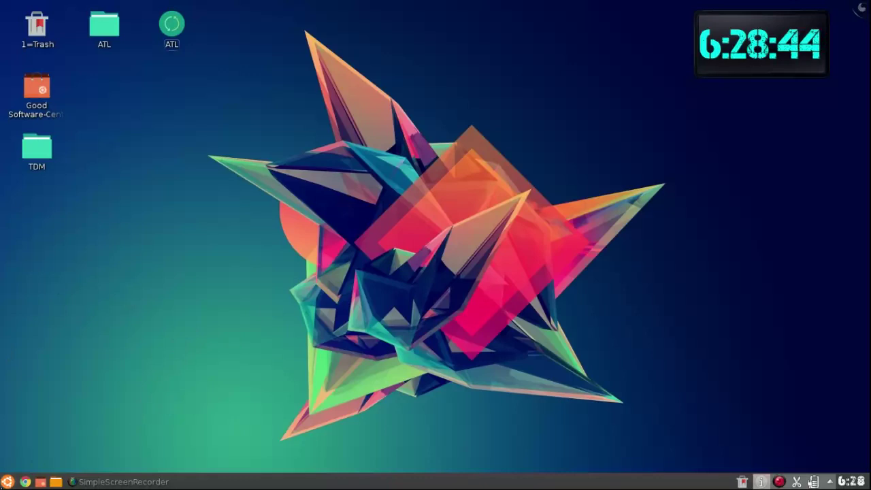
left_click(7, 482)
left_click(98, 225)
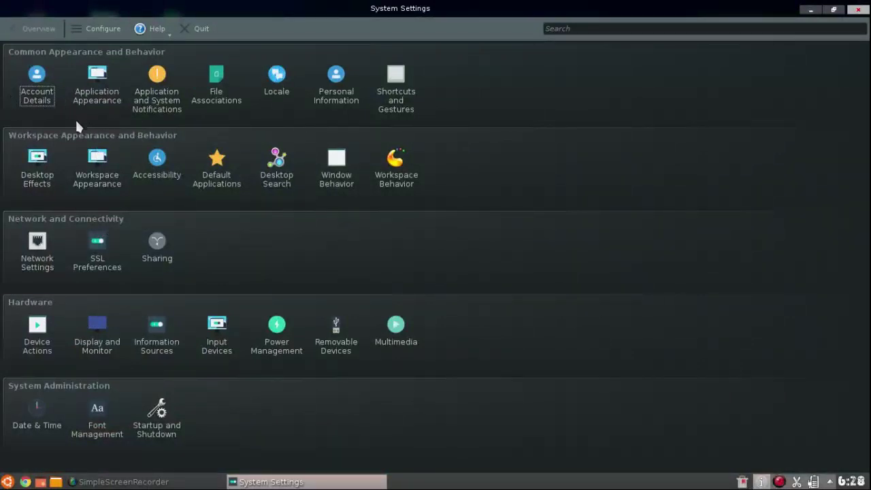
left_click(102, 96)
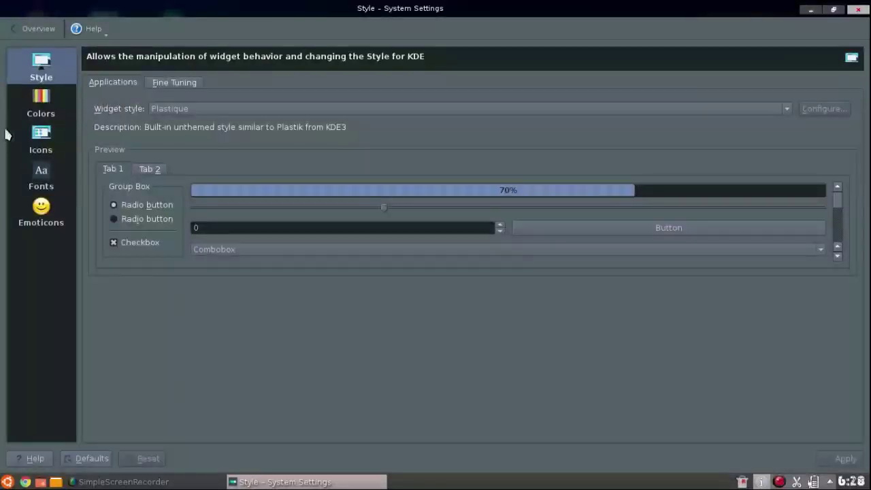
Step: Preview the Cleanlooks and CDE widget styles for applications
left_click(211, 110)
left_click(213, 113)
left_click(285, 110)
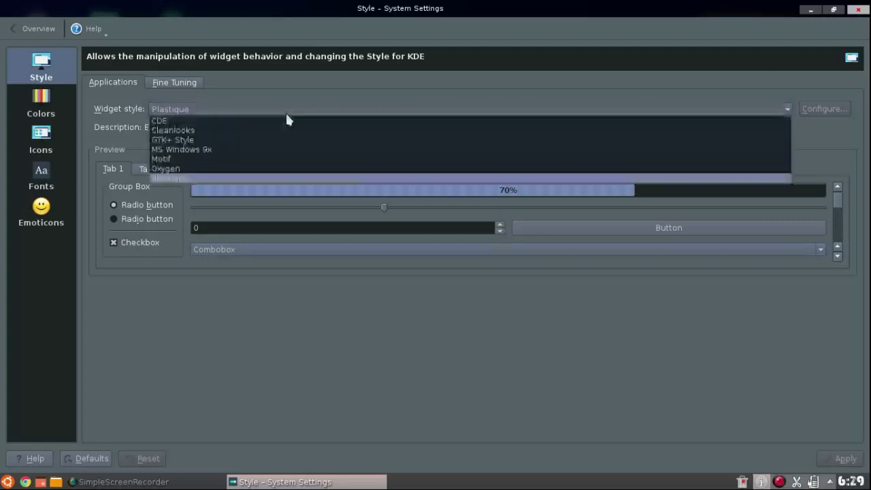
left_click(207, 177)
left_click(235, 111)
left_click(225, 130)
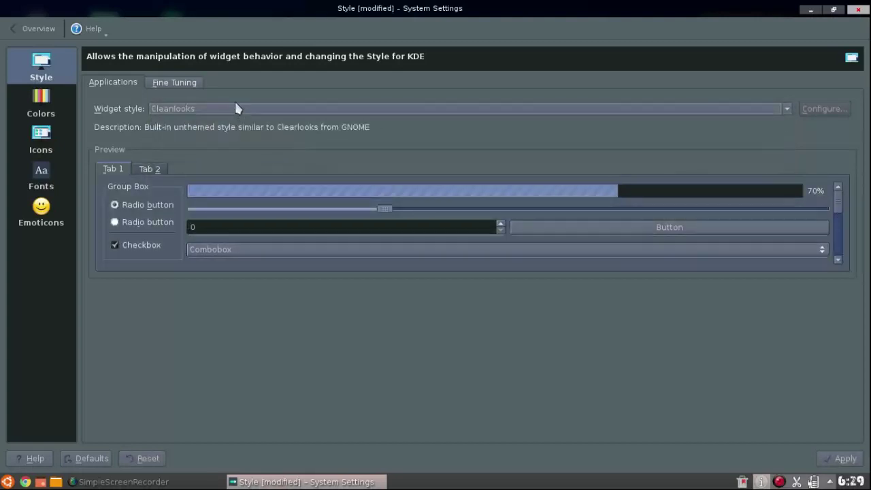
left_click(215, 111)
left_click(197, 121)
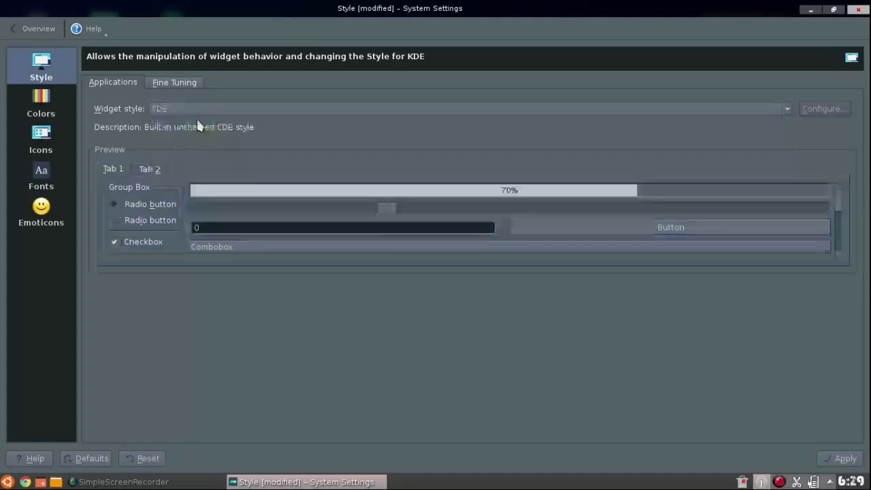
left_click(201, 111)
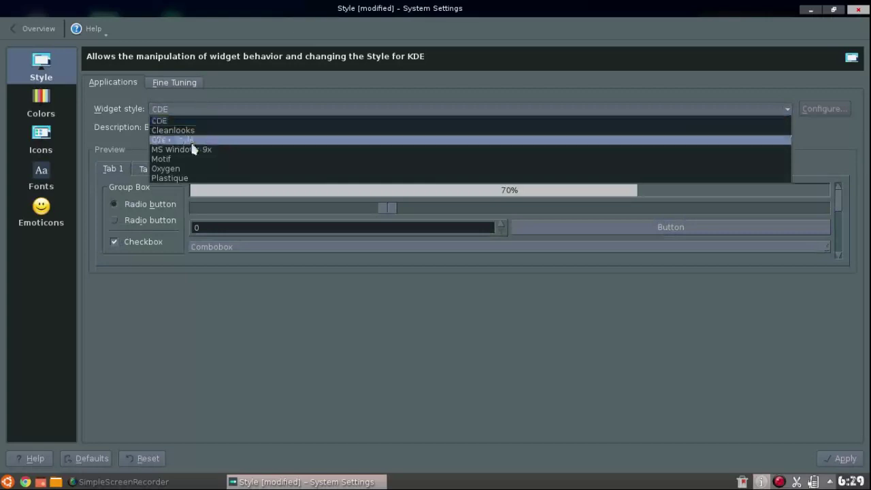
left_click(203, 122)
Step: Preview the Cleanlooks, GTK+ Style and MS Windows 9x widget styles in turn
left_click(218, 111)
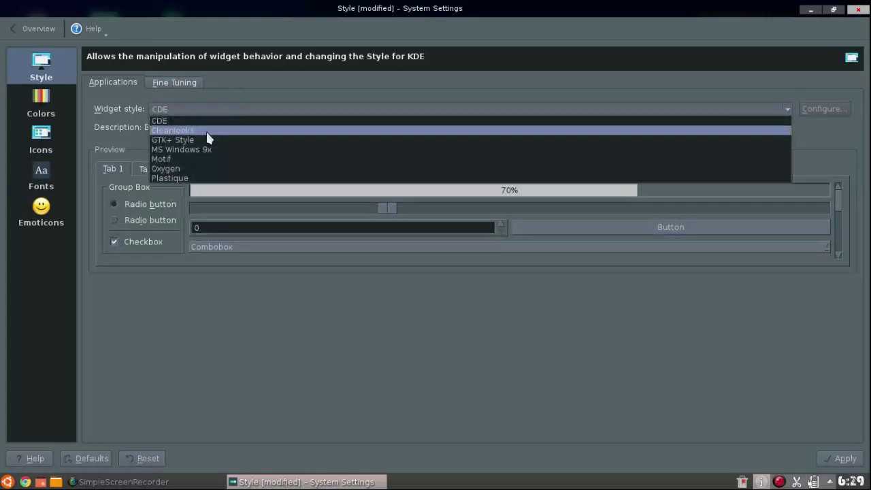
left_click(208, 138)
left_click(238, 110)
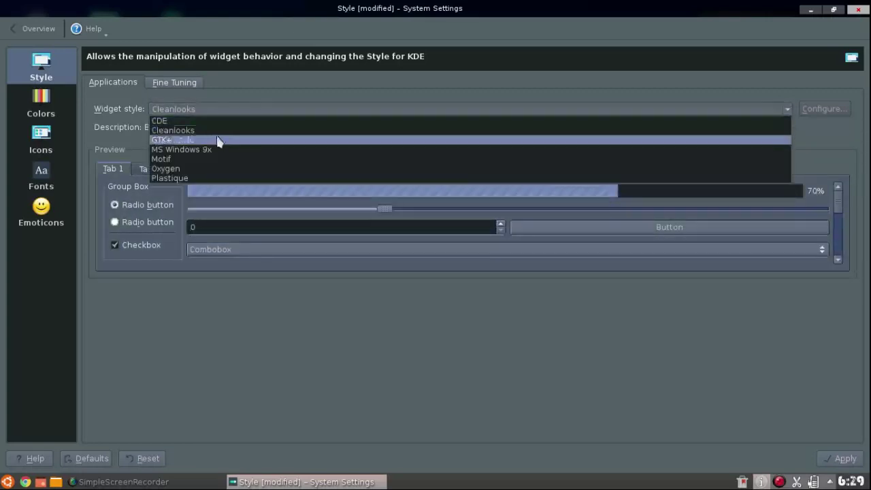
left_click(215, 140)
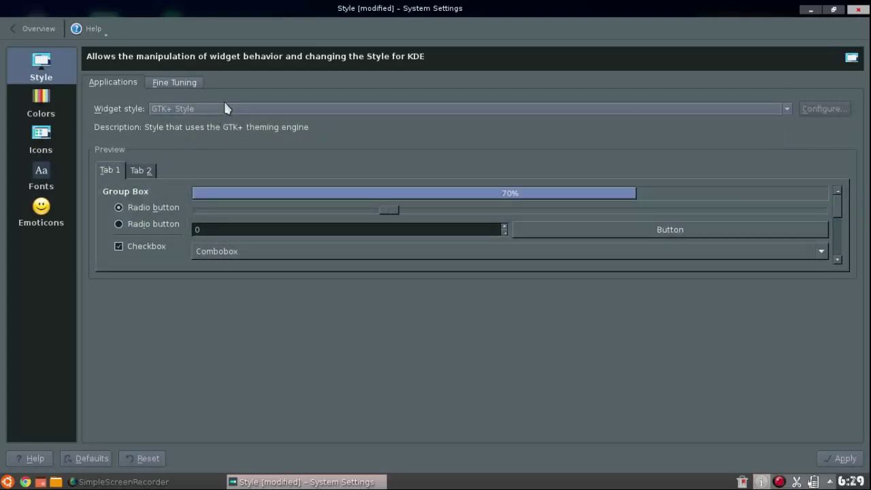
left_click(224, 108)
left_click(215, 154)
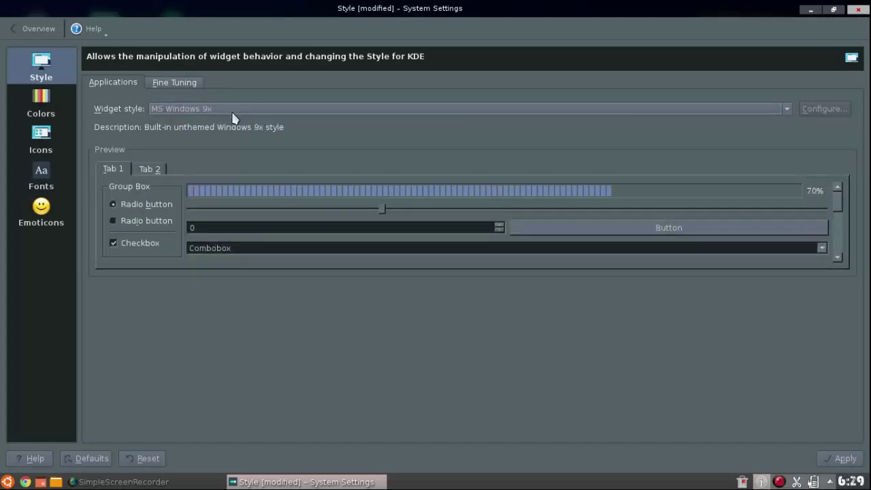
Step: Preview the Motif and Oxygen widget styles and set the widget style back to Plastique
left_click(224, 110)
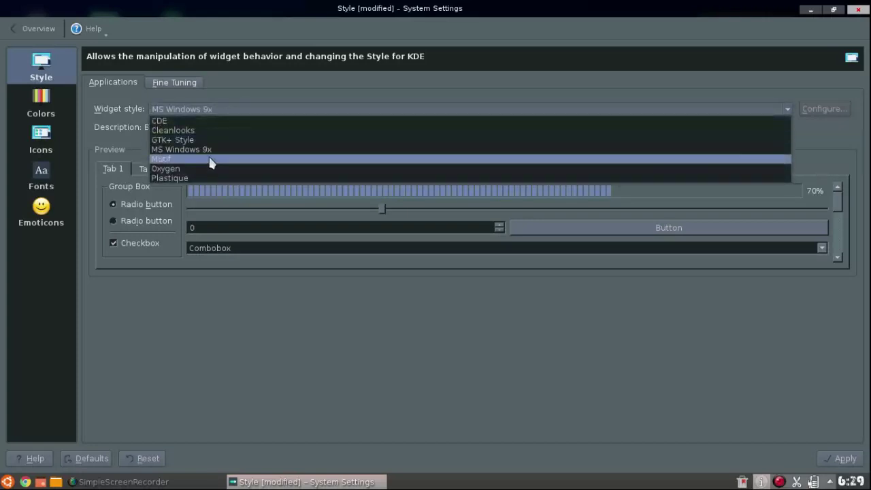
left_click(209, 159)
left_click(216, 109)
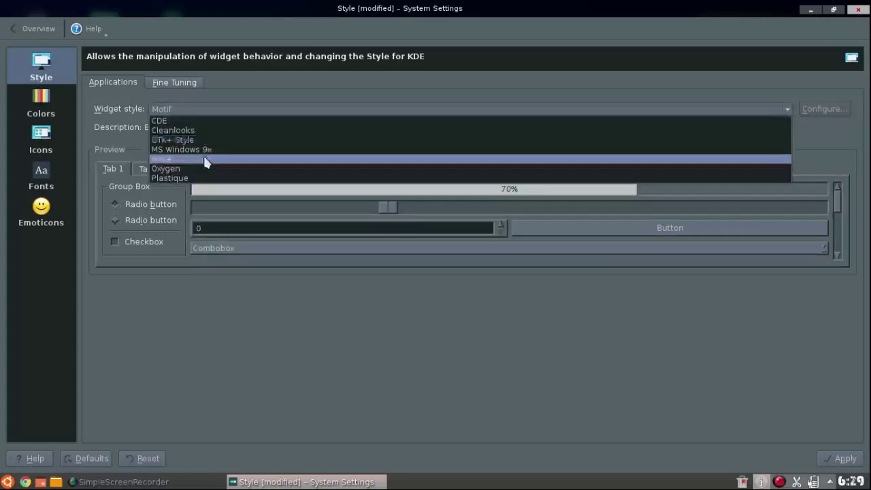
left_click(196, 171)
left_click(205, 106)
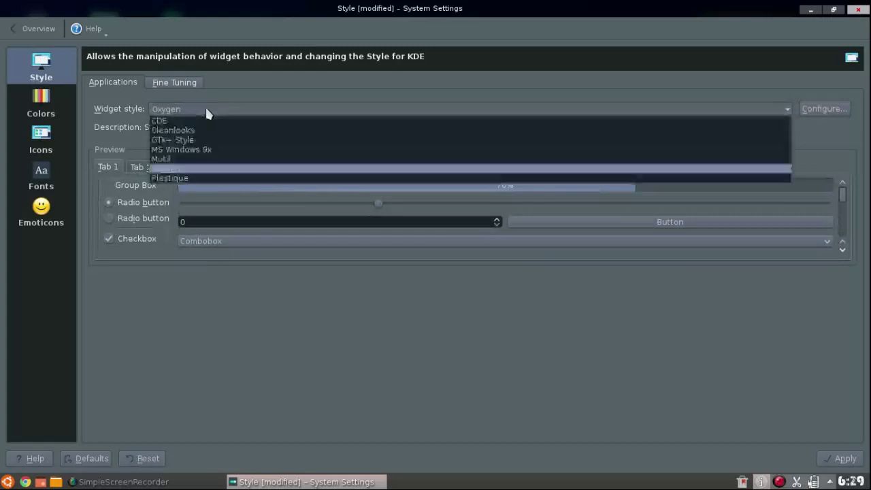
left_click(189, 178)
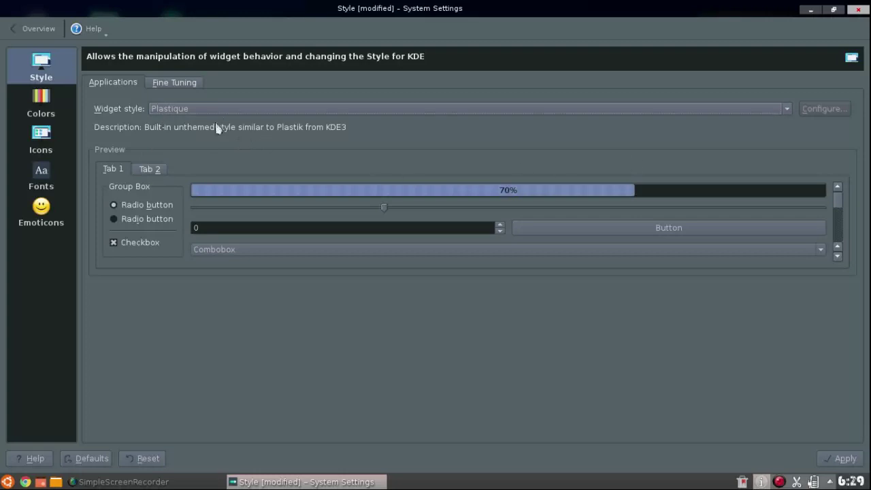
Step: View the style's Fine Tuning options and switch to the Colors settings
left_click(177, 83)
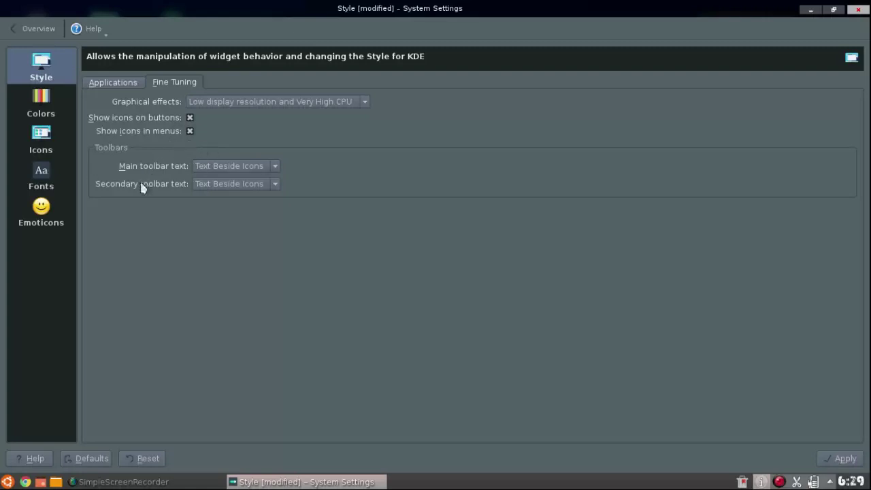
left_click(29, 107)
left_click(436, 263)
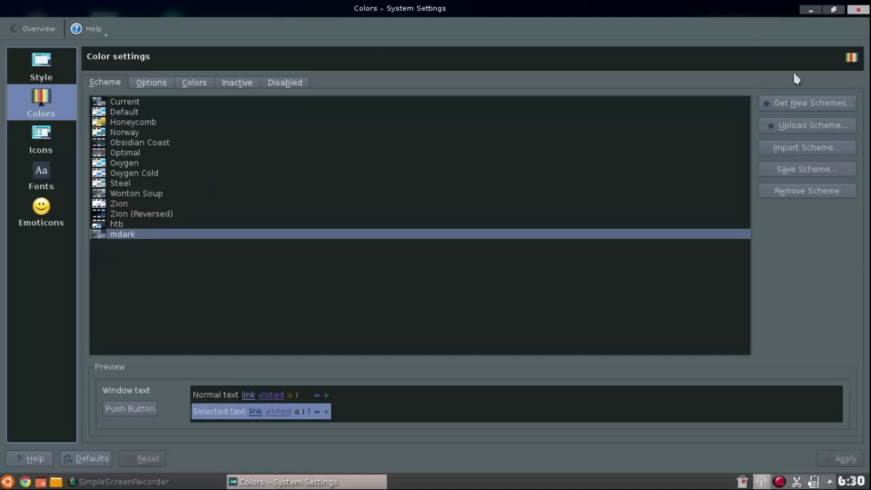
Step: Select the Default color scheme and apply it
left_click(127, 142)
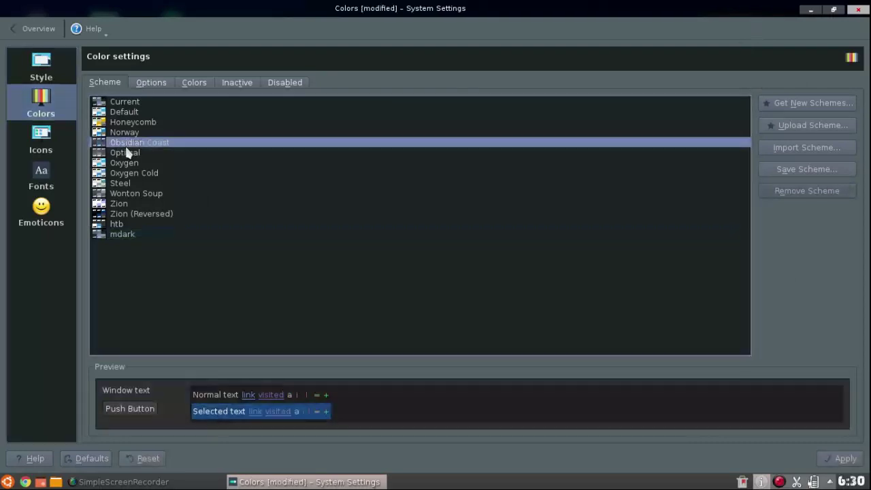
left_click(120, 113)
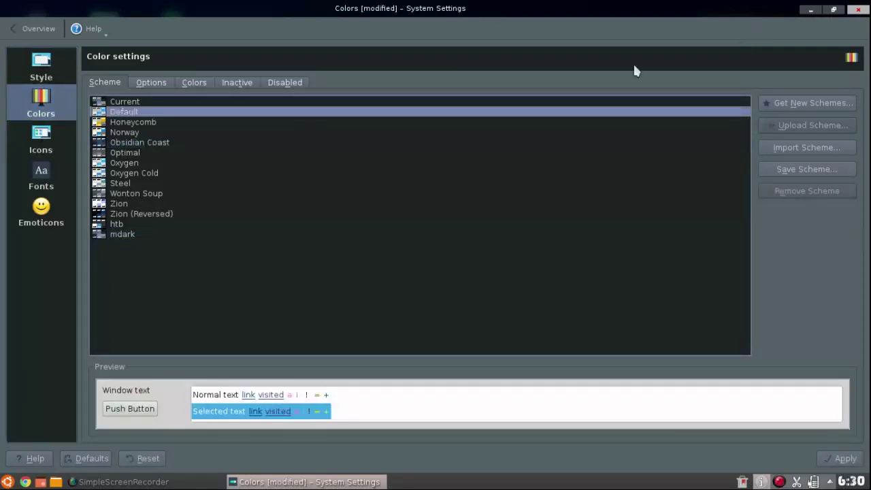
left_click(849, 460)
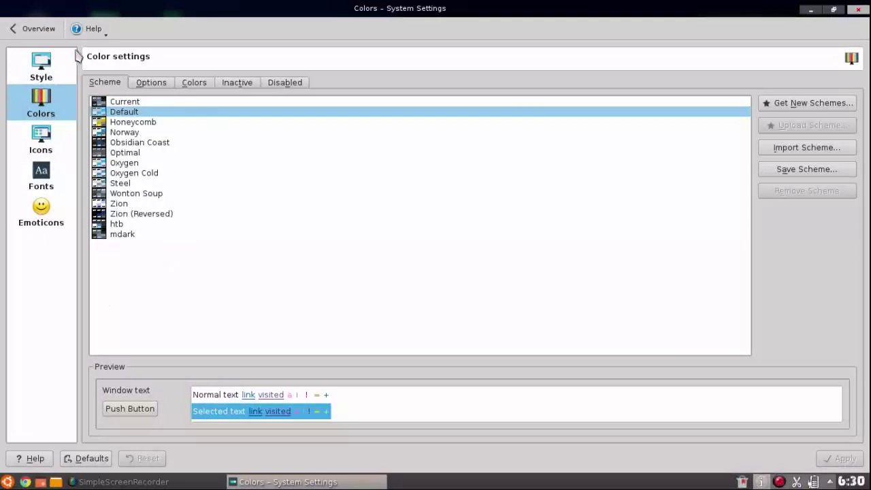
Step: Preview several installed color schemes, including Honeycomb, Norway, Obsidian Coast, Steel and Zion
left_click(132, 103)
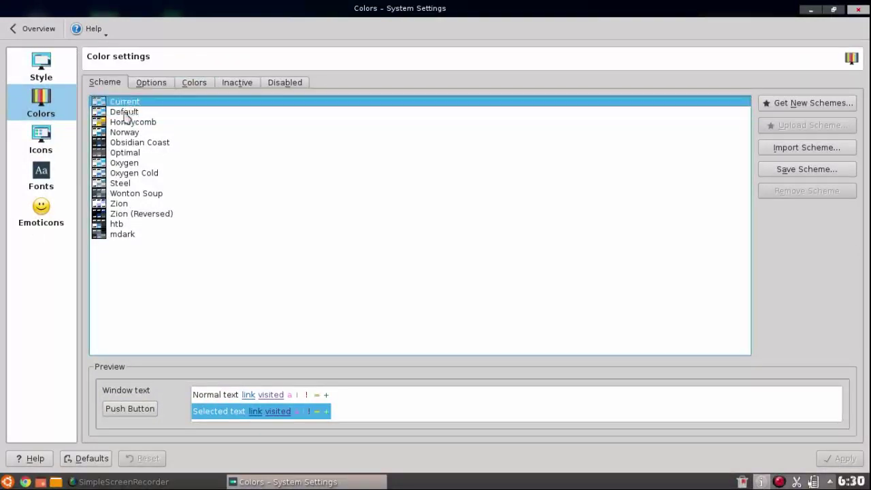
left_click(126, 113)
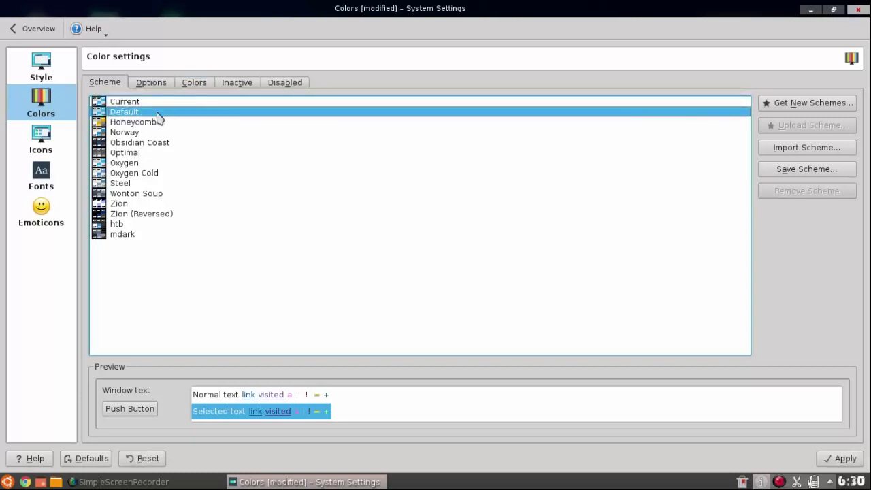
left_click(150, 143)
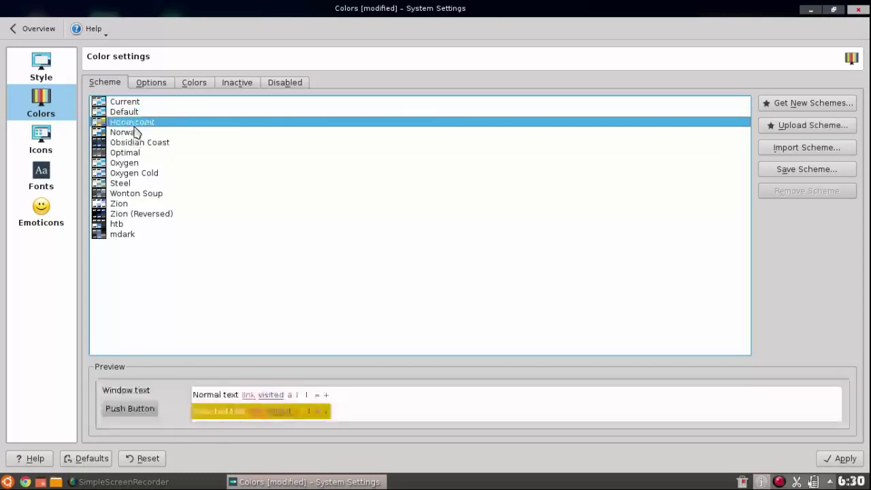
left_click(138, 124)
left_click(143, 134)
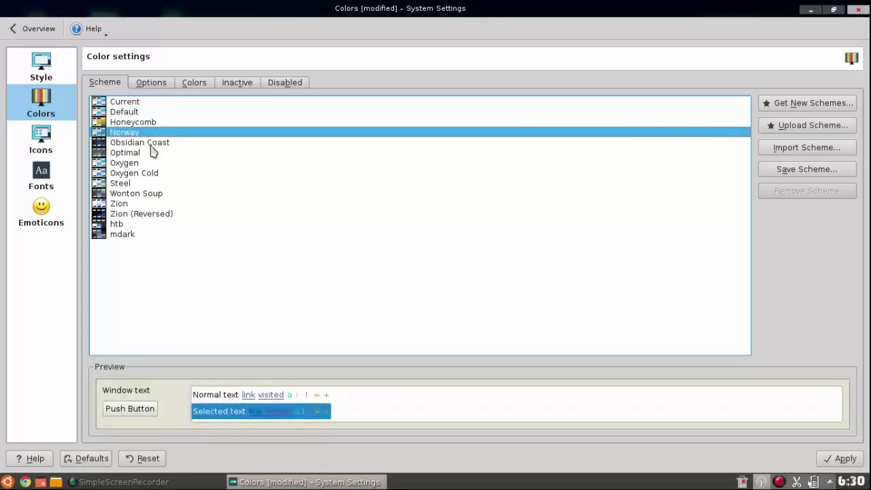
left_click(151, 145)
left_click(138, 184)
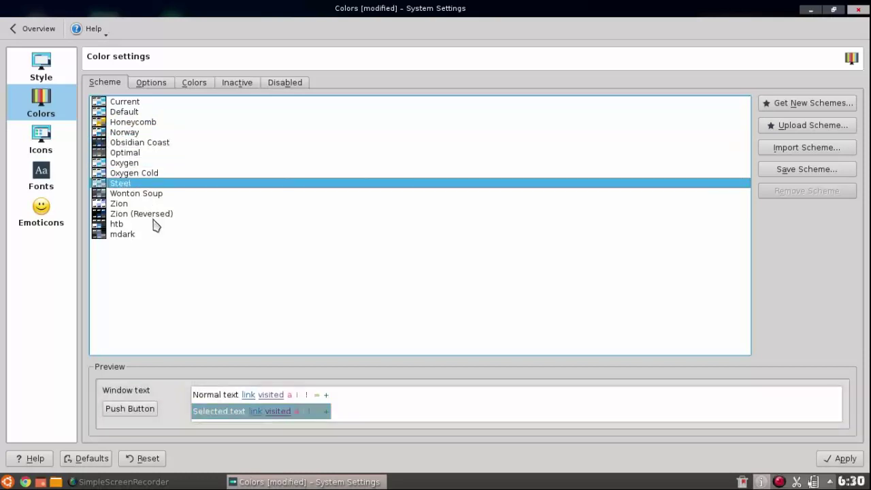
key("Down")
key("Down")
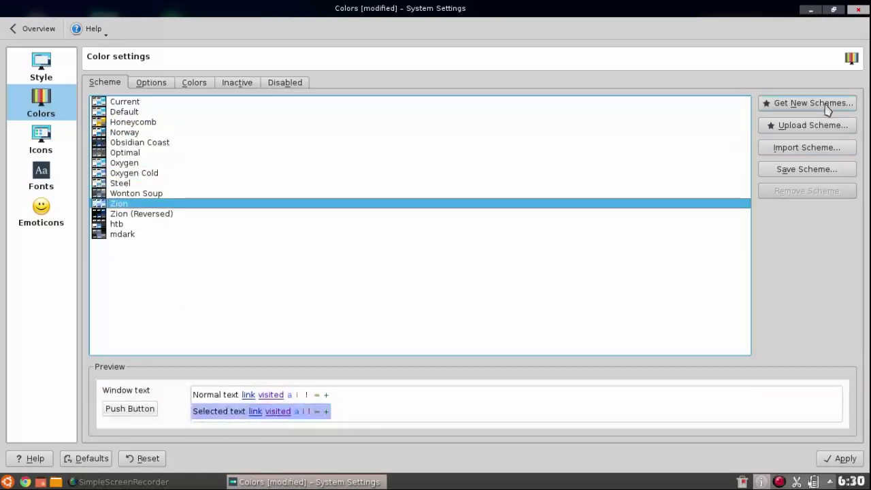
Step: Look for new color schemes online, ordered by rating and searched with the word Dark
left_click(826, 106)
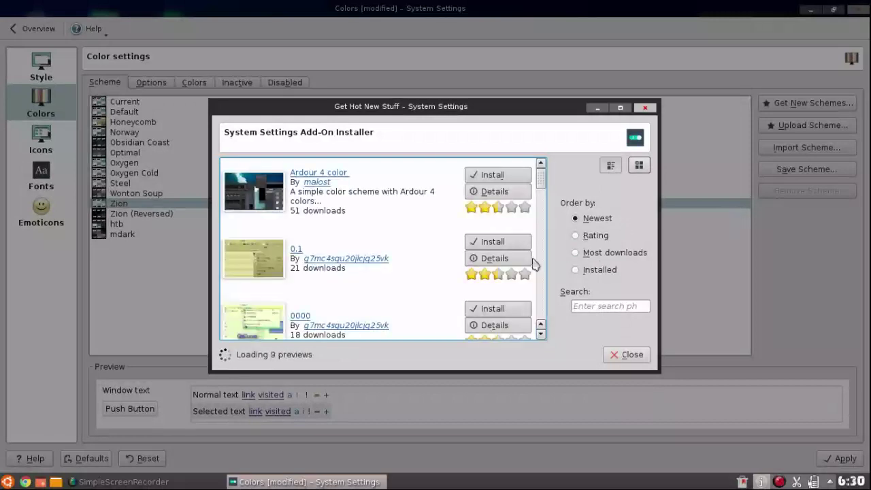
left_click(577, 235)
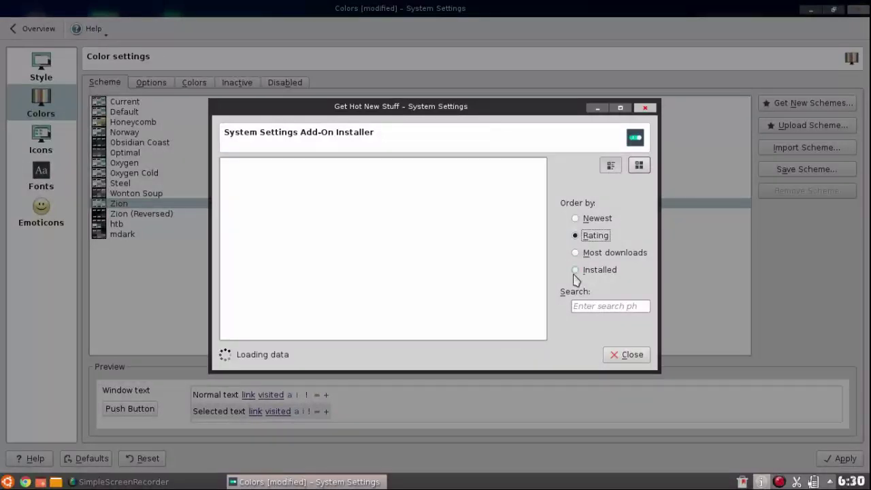
left_click(607, 308)
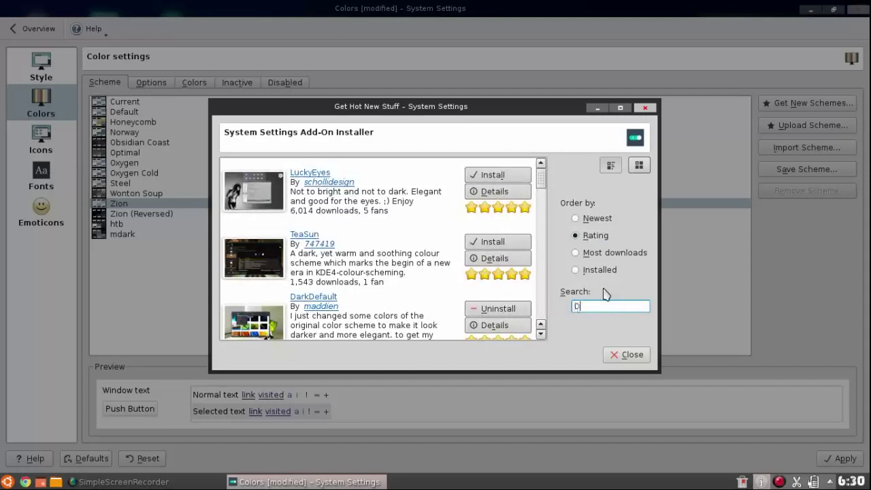
type("Dark")
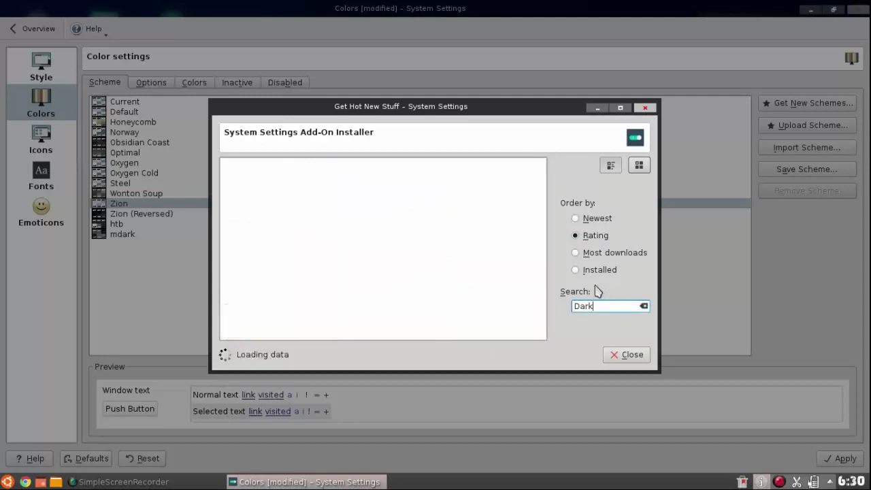
type("w")
key("BackSpace")
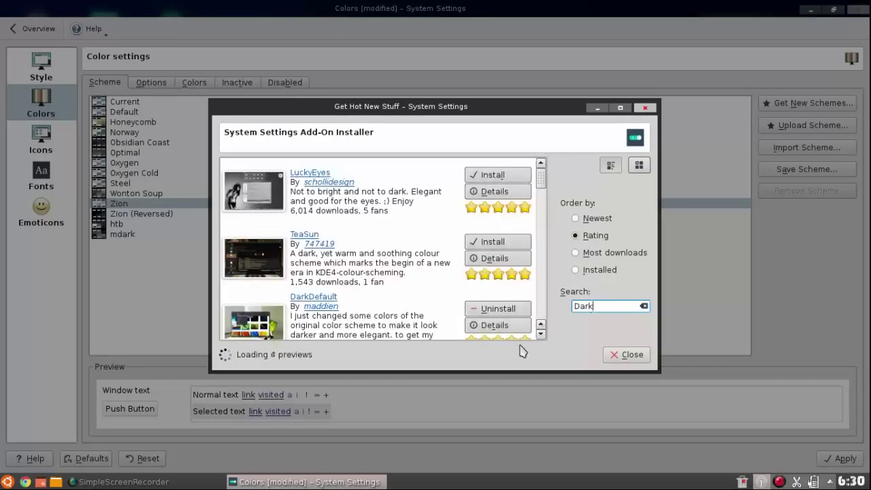
Step: View the details of the TeaSun color scheme, install it and return to the scheme list
left_click(520, 258)
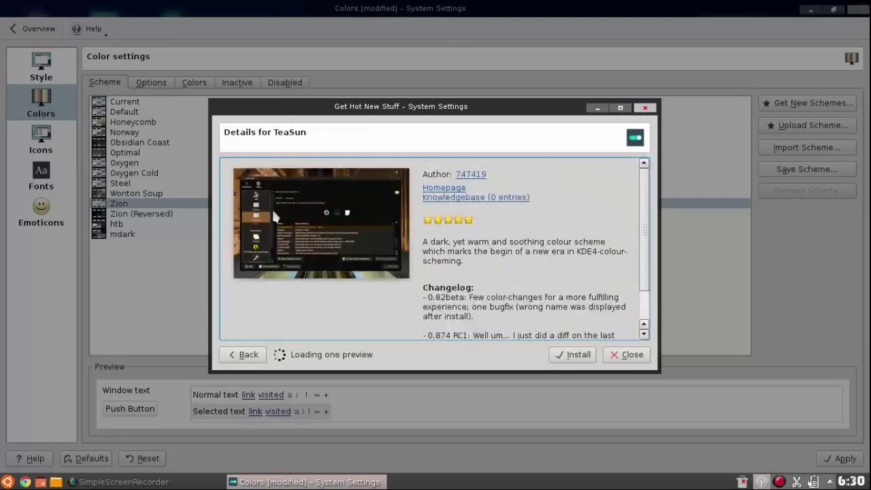
left_click(578, 356)
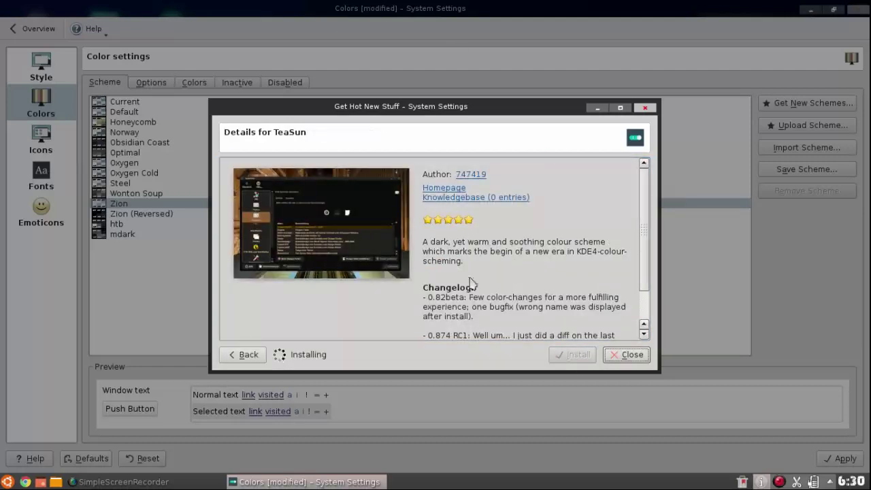
left_click(248, 355)
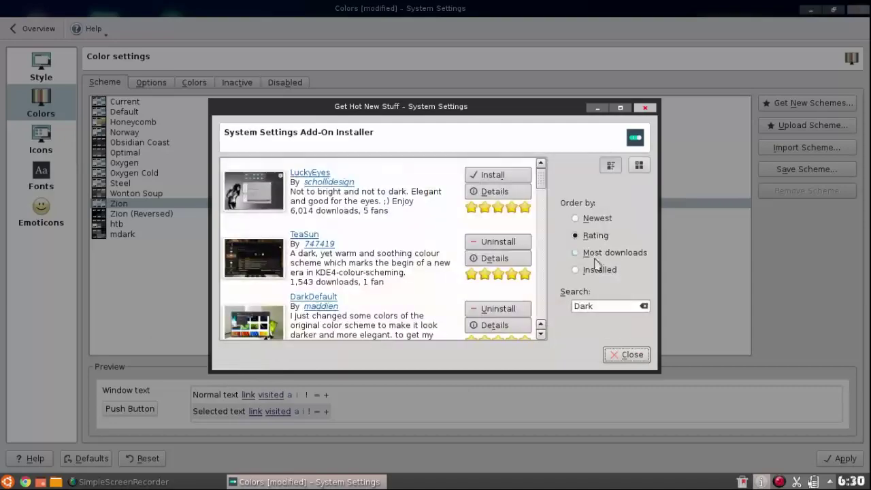
Step: Close the add-on installer, preview the mdark and htb color schemes, and apply TeaSun
left_click(626, 354)
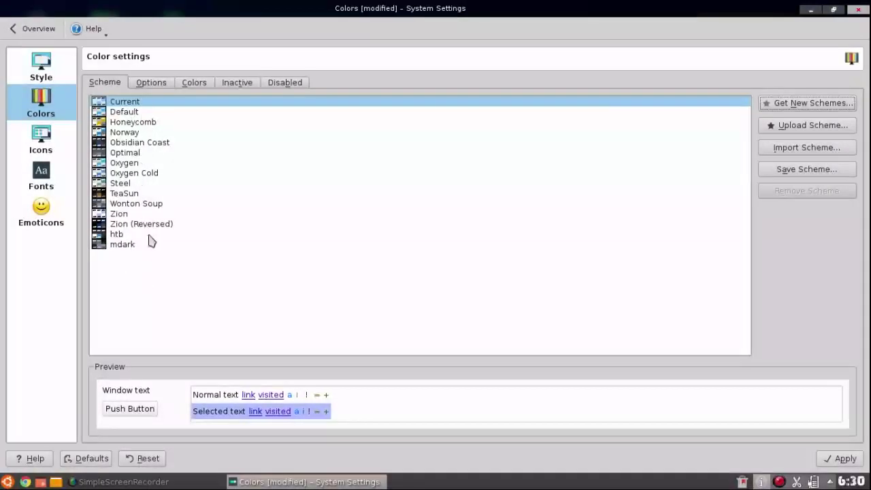
left_click(123, 245)
left_click(122, 234)
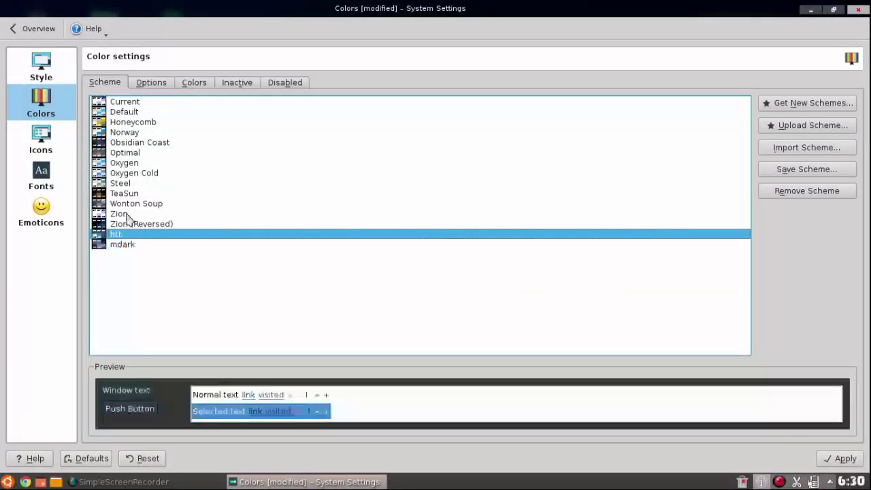
left_click(126, 193)
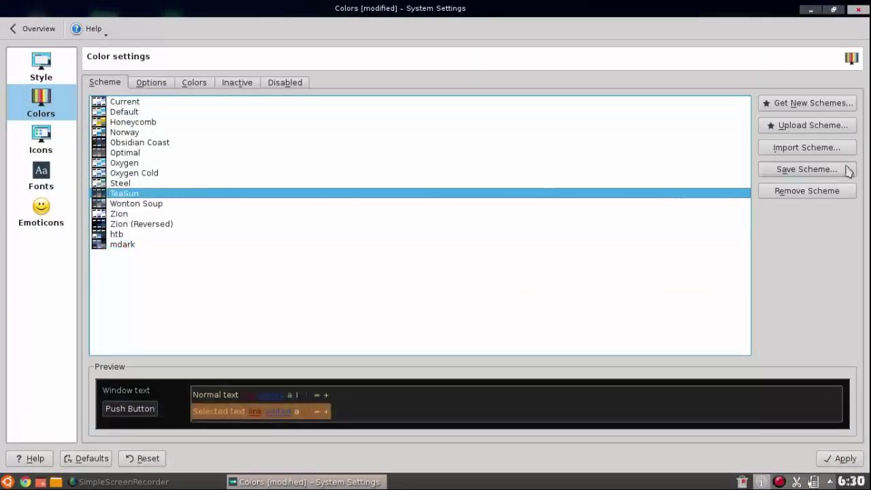
left_click(848, 459)
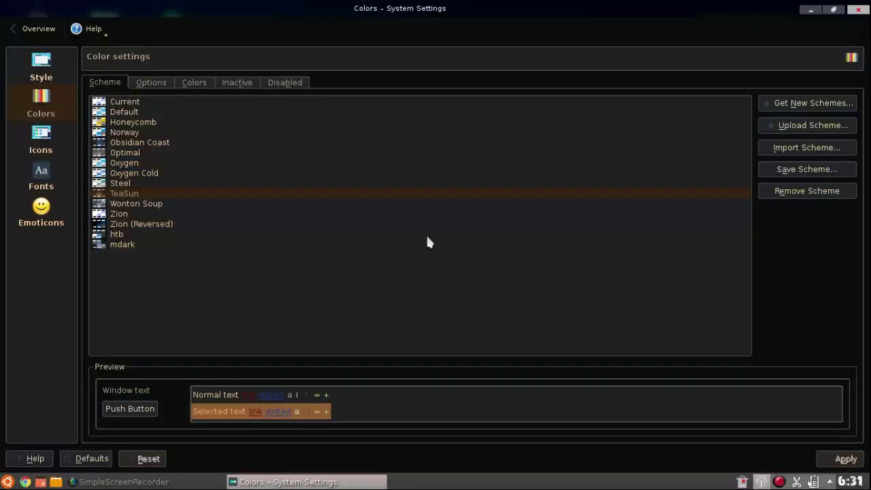
Step: Select the mdark color scheme and apply it
left_click(116, 249)
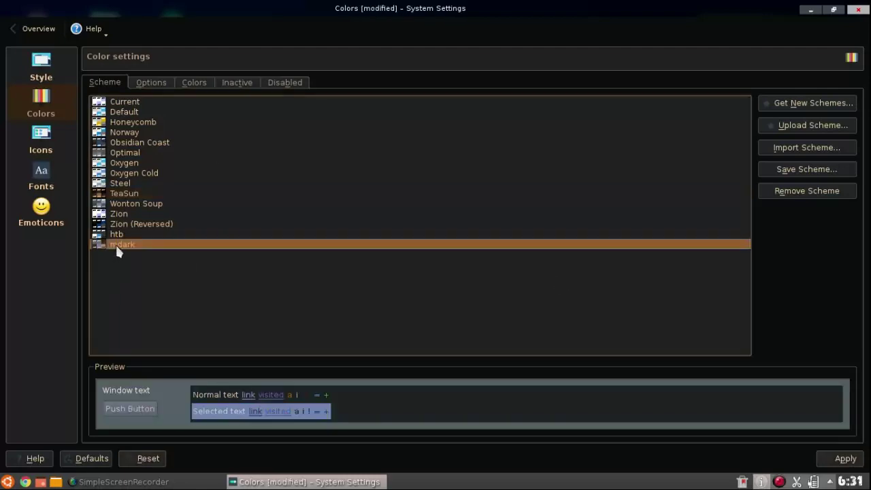
left_click(824, 459)
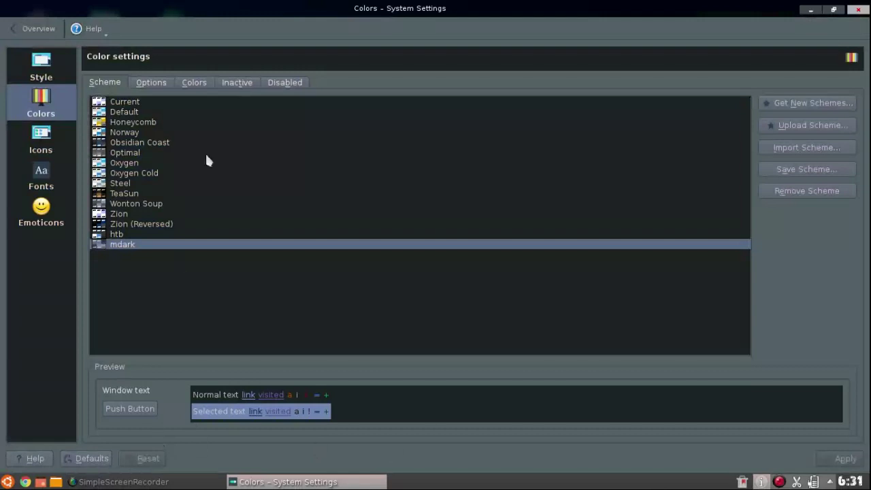
Step: Examine the color scheme's general options, its common color set, and the effects for inactive and disabled elements
left_click(160, 83)
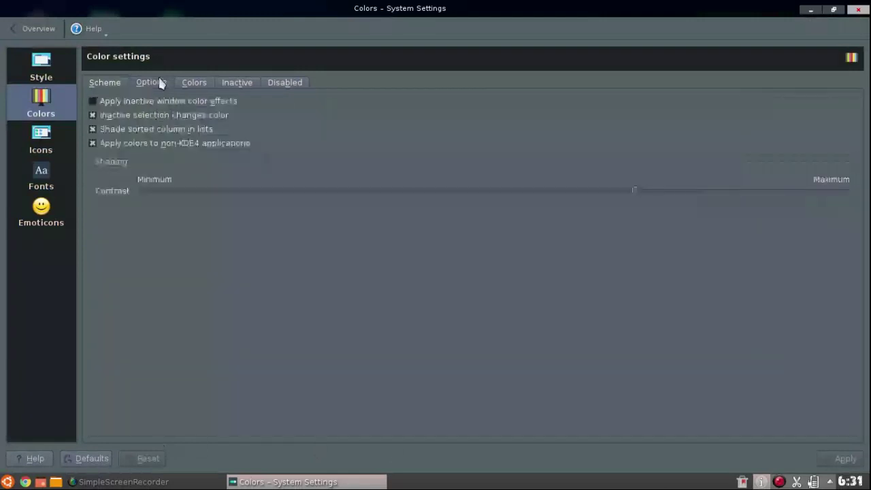
left_click(204, 83)
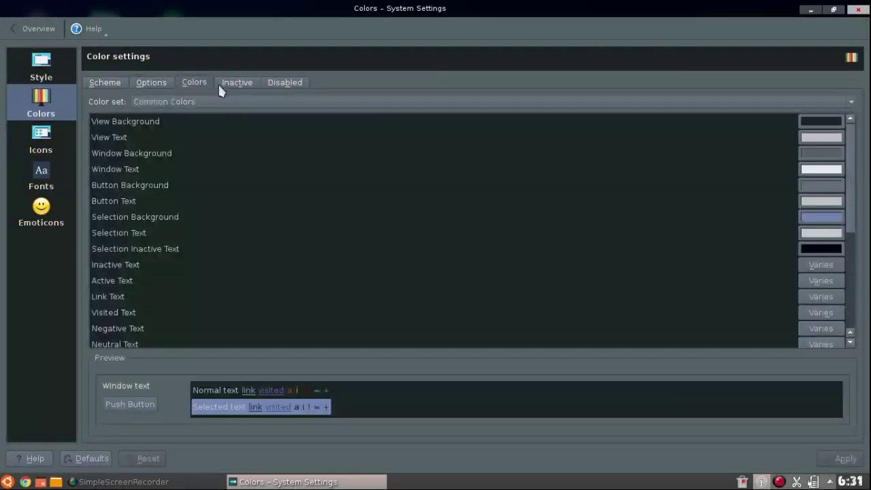
left_click(230, 83)
left_click(291, 82)
left_click(170, 79)
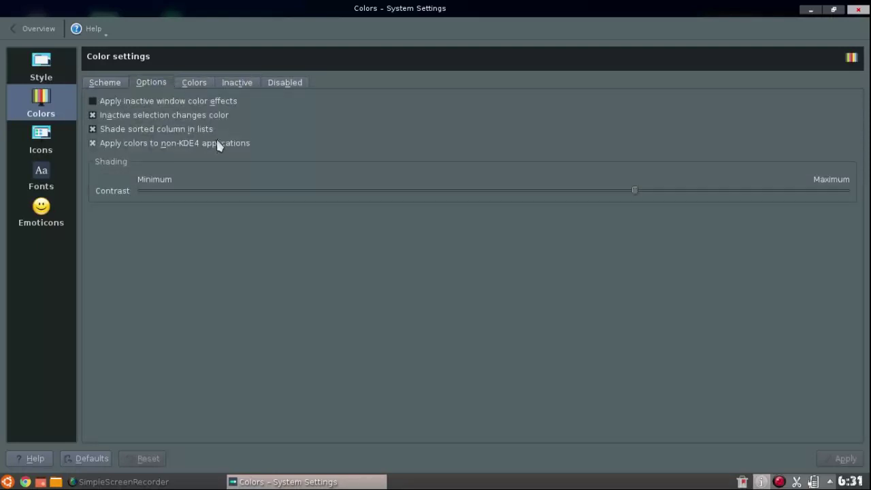
left_click(195, 83)
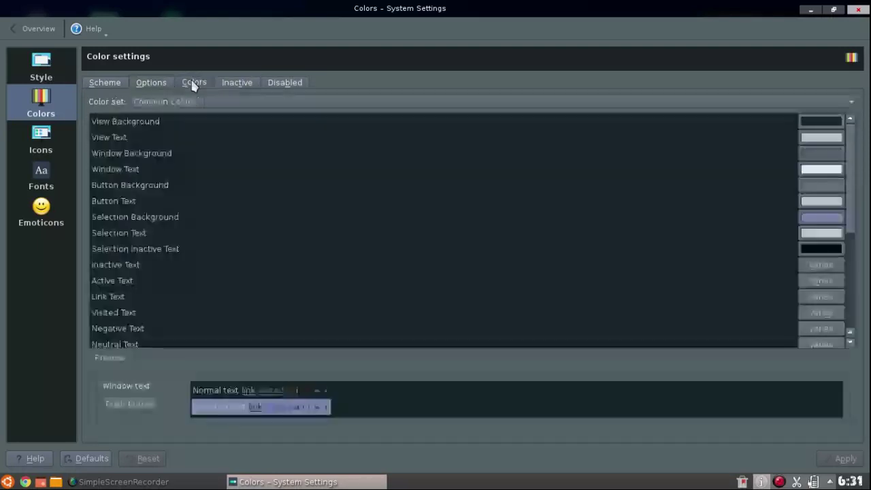
scroll(713, 164, "down", 4)
scroll(712, 162, "up", 4)
left_click(236, 87)
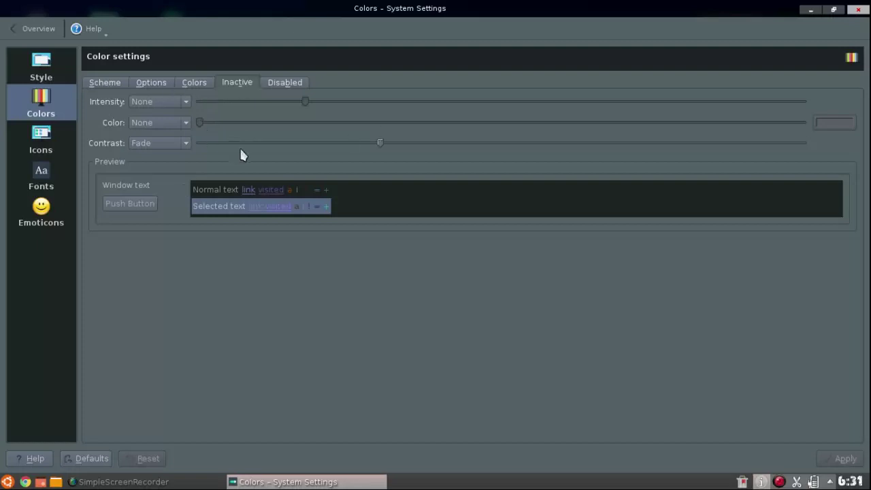
left_click(286, 83)
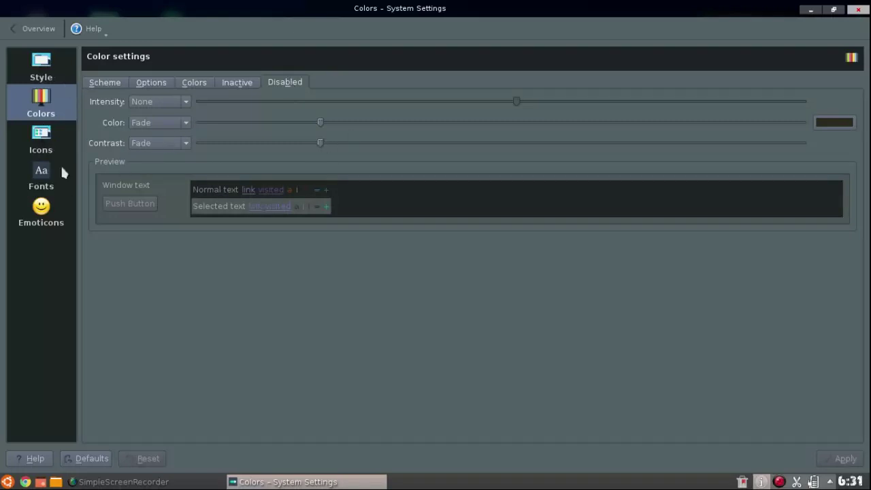
Step: Open the icon settings, compare the Flattr, GNOME and Oxygen icon themes, and apply GNOME
left_click(58, 141)
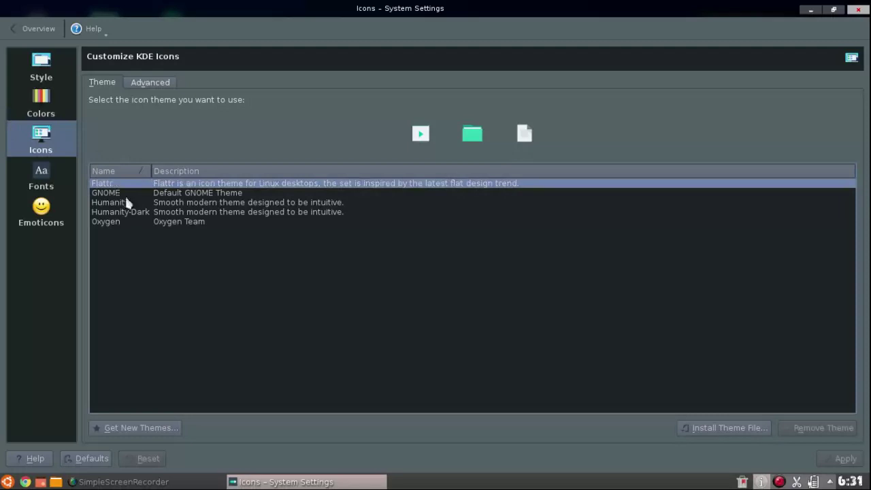
left_click(146, 189)
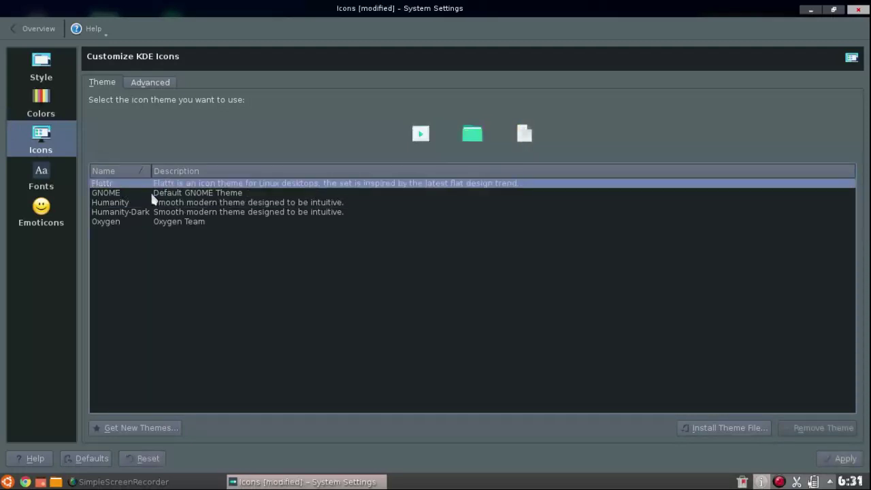
left_click(122, 194)
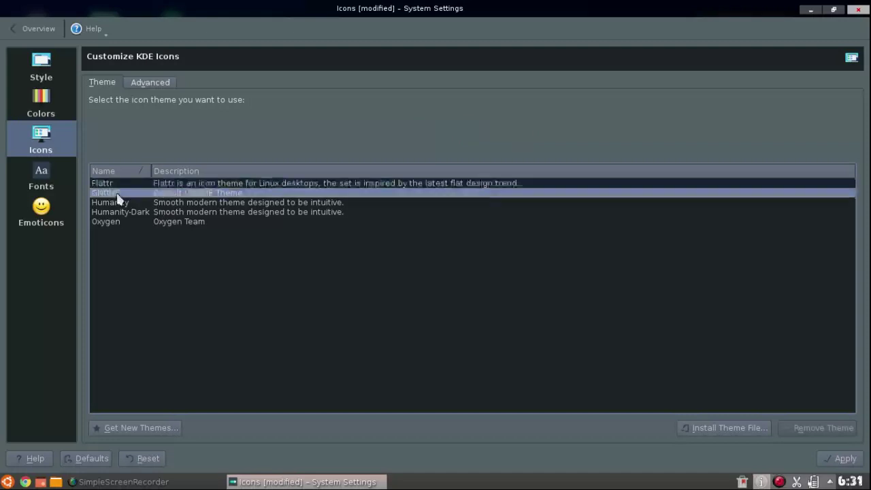
left_click(127, 184)
left_click(122, 222)
left_click(120, 193)
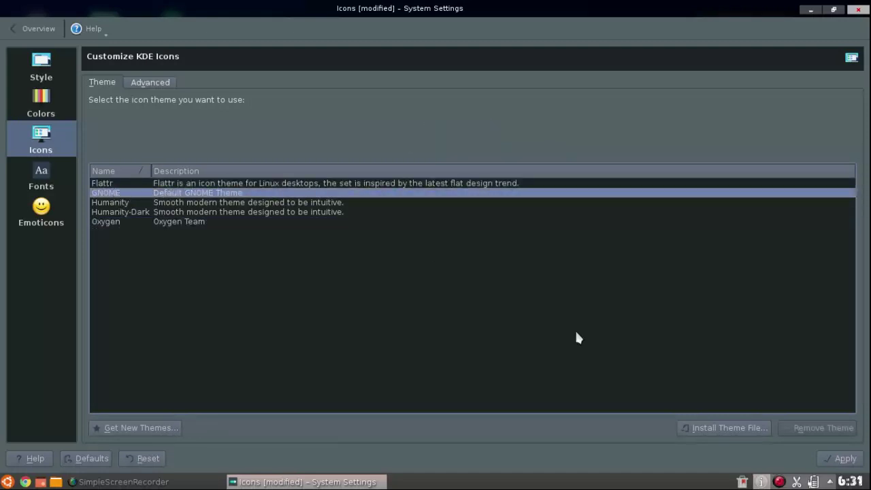
left_click(842, 458)
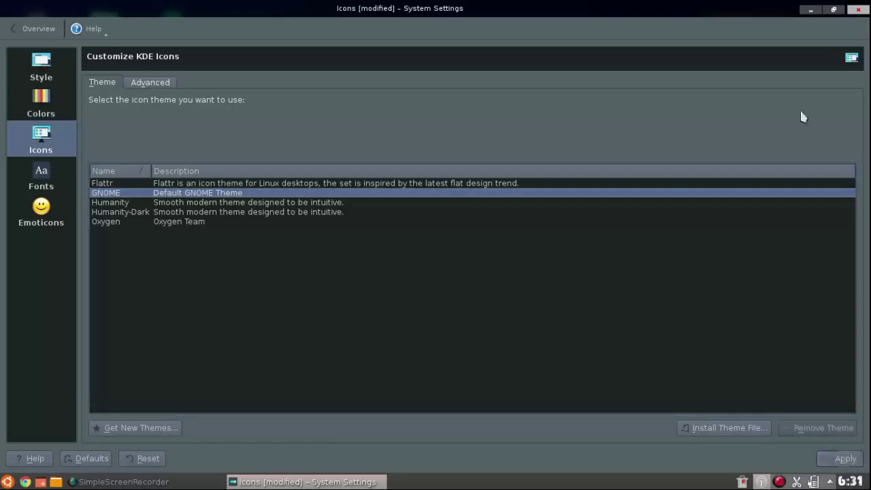
Step: Minimize the settings window to examine the icons on the desktop and restore it
left_click(809, 10)
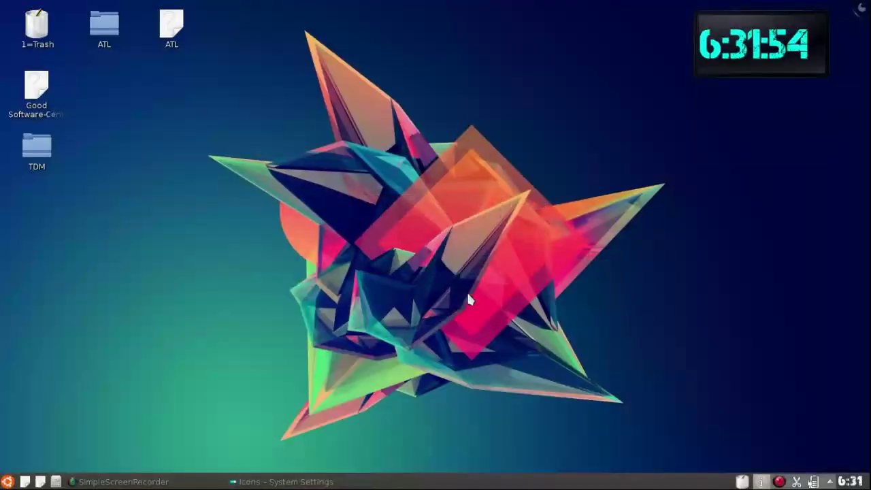
left_click_drag(111, 197, 56, 144)
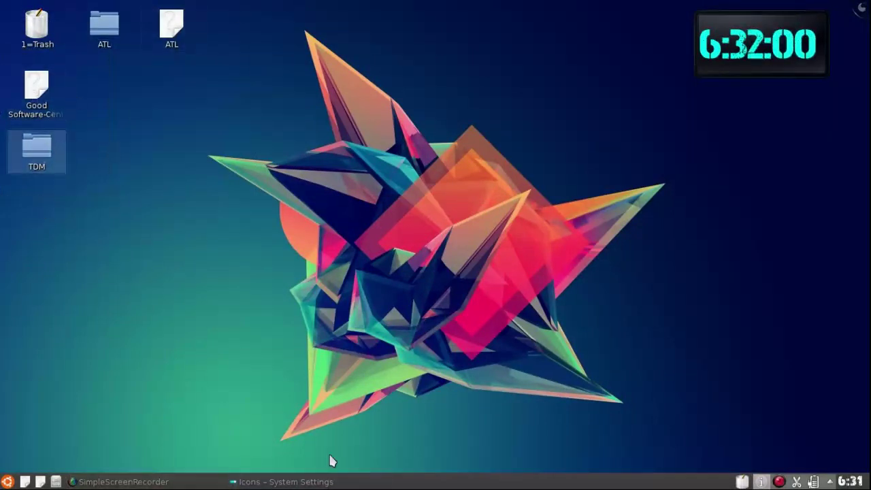
left_click(328, 482)
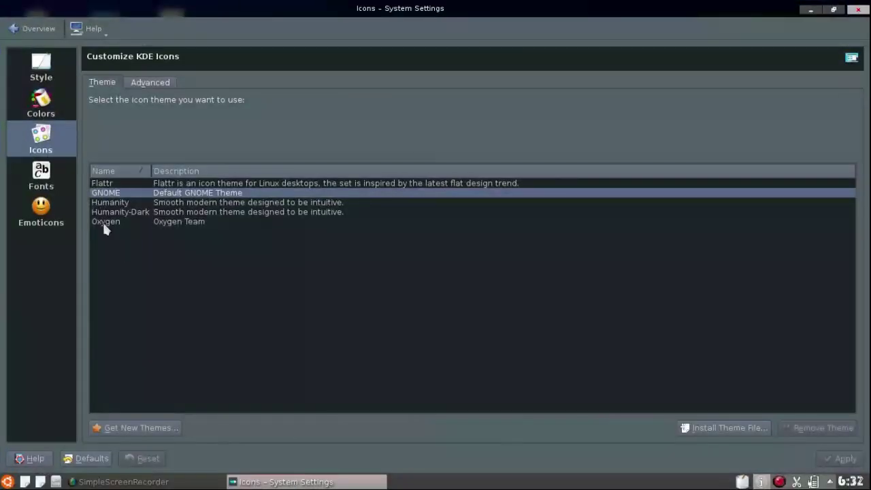
Step: Look for new icon themes online, ordered by rating
left_click(135, 428)
left_click(577, 239)
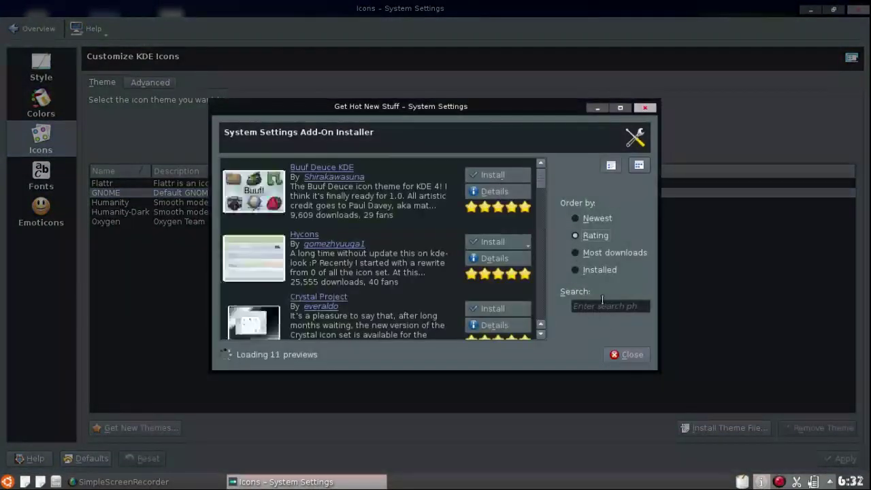
left_click(581, 256)
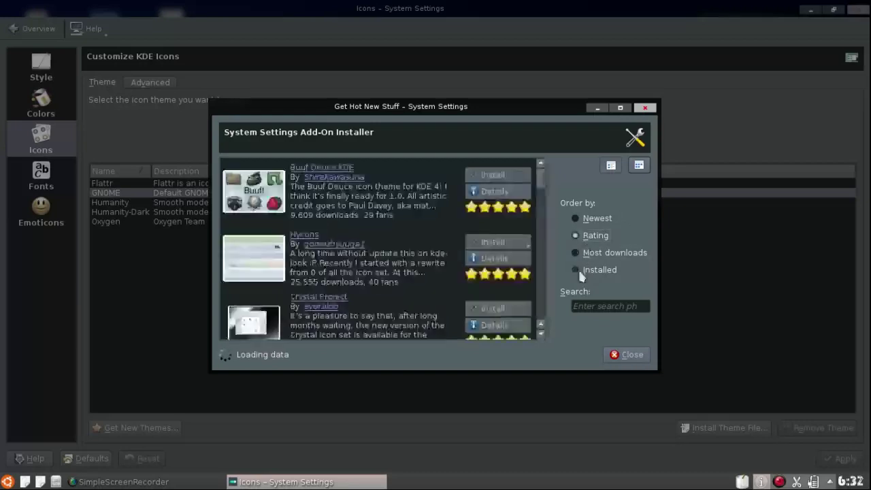
left_click(594, 308)
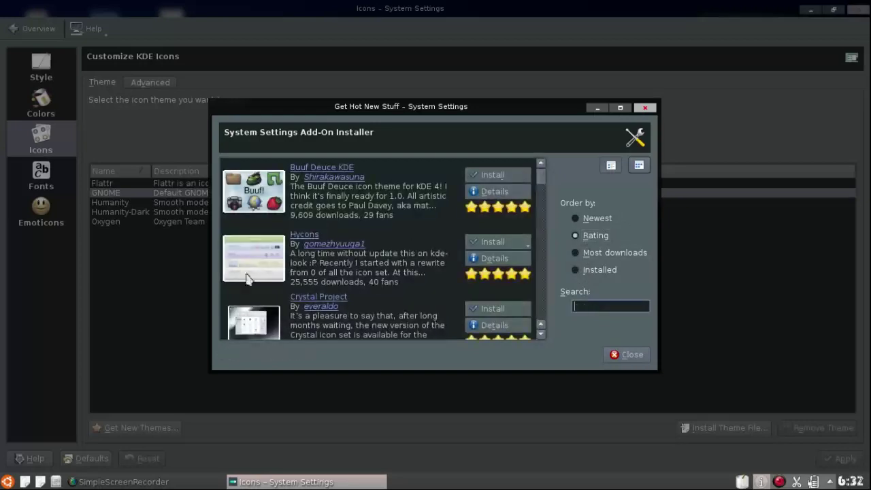
Step: View the details of the Buuf Deuce KDE icon theme, install it and close the add-on installer
left_click(481, 193)
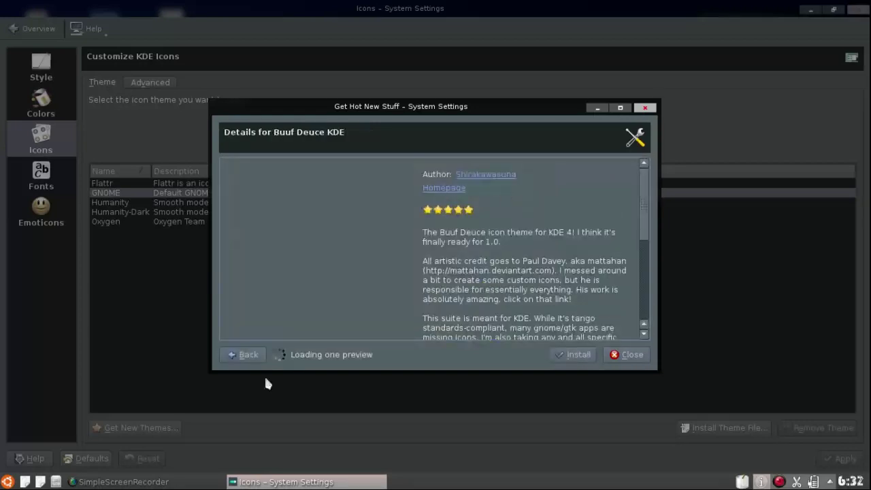
left_click(563, 354)
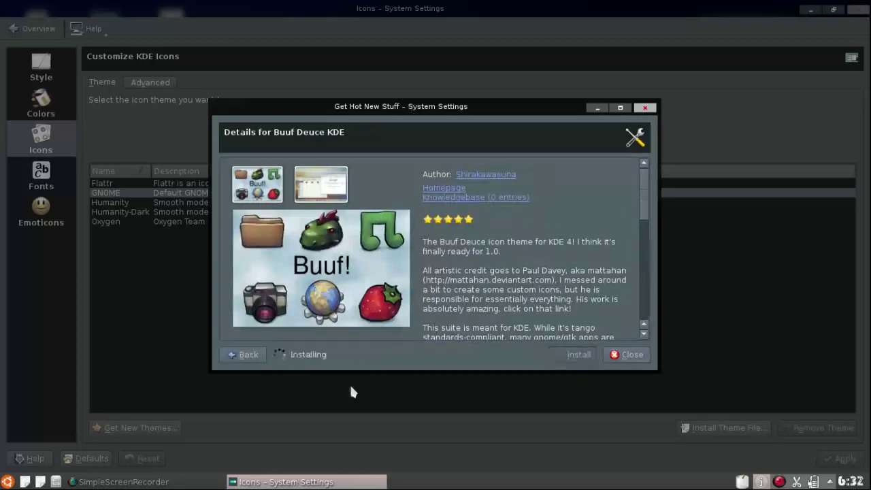
left_click(263, 361)
left_click(626, 358)
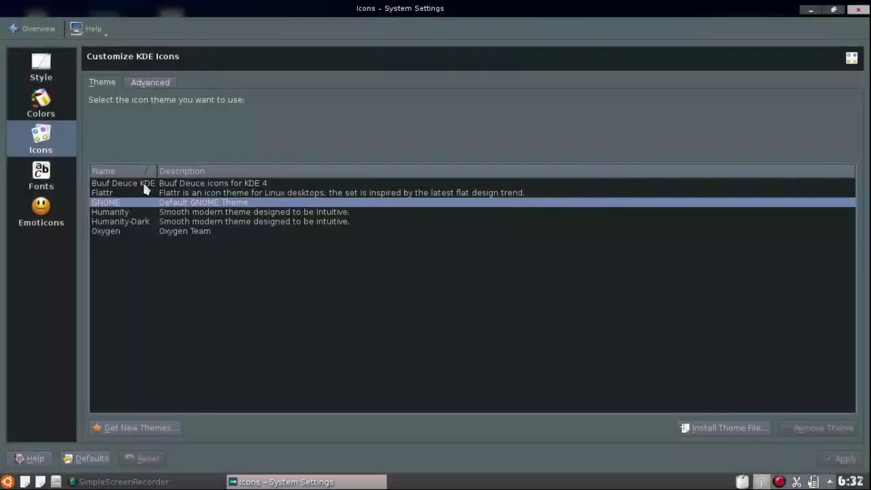
Step: Apply the Buuf Deuce KDE icon theme and check the desktop icons before returning to the icon settings
left_click(143, 185)
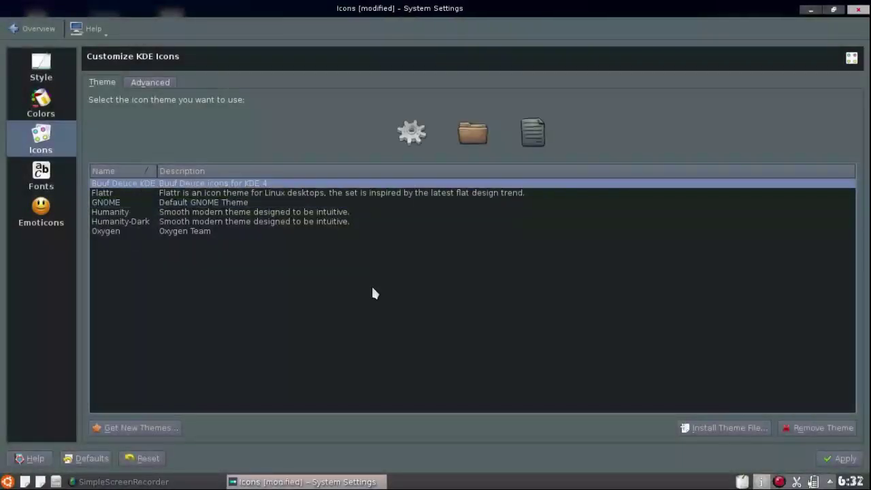
left_click(844, 460)
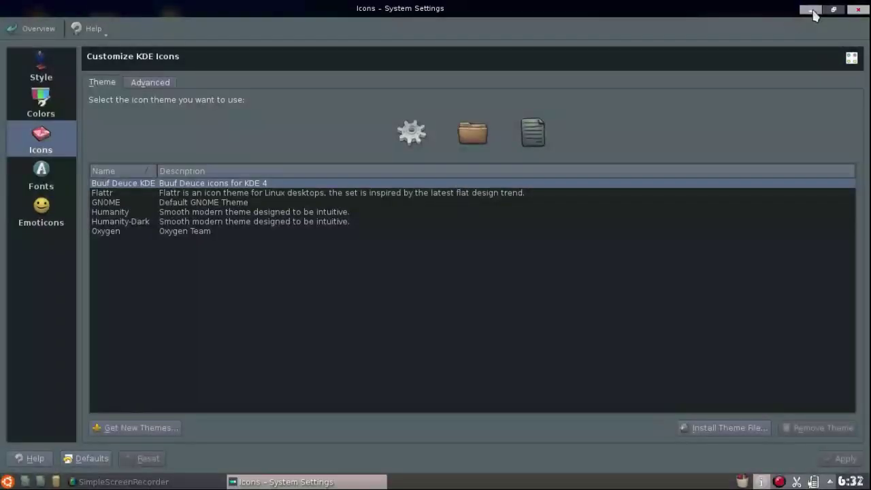
left_click(812, 10)
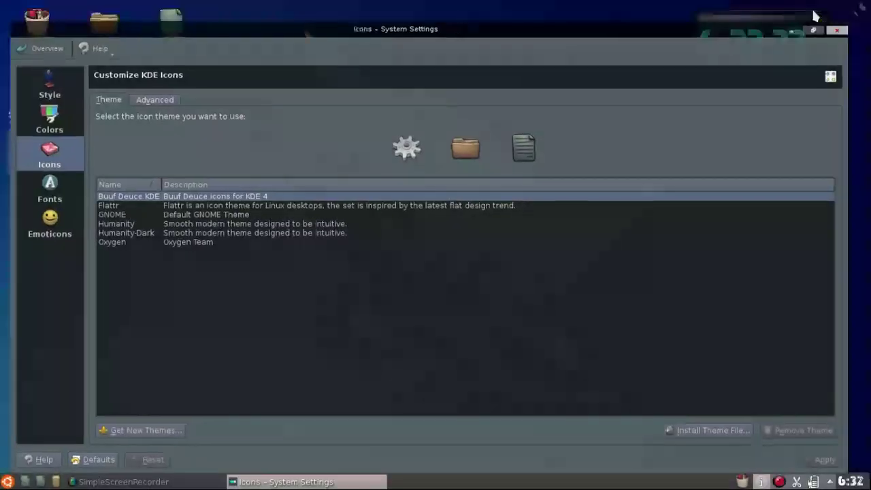
left_click_drag(11, 90, 480, 288)
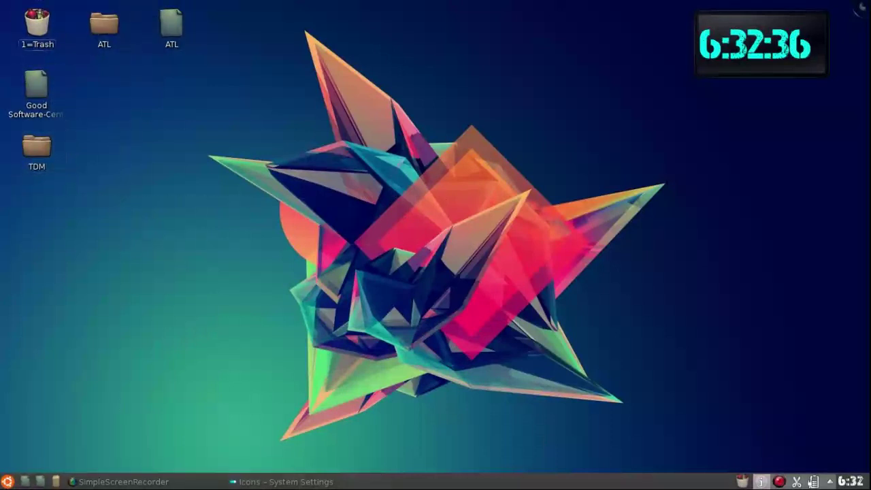
left_click(272, 481)
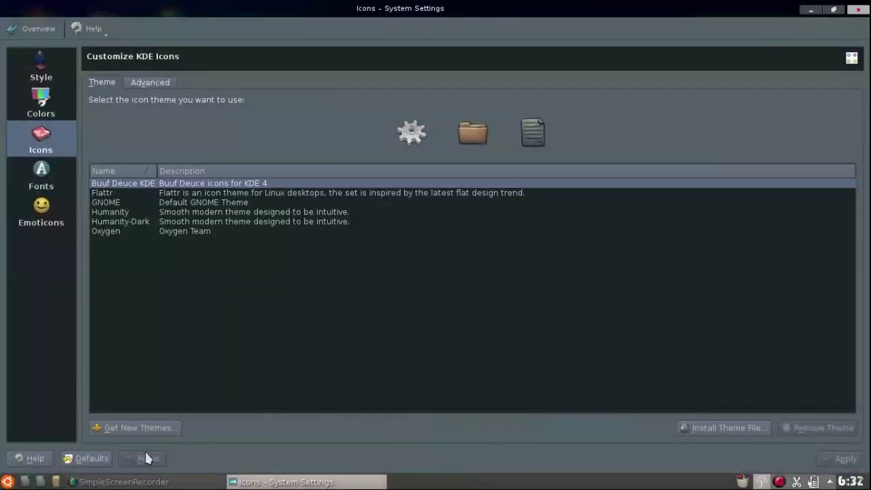
Step: Apply the Flattr icon theme and open the font settings
left_click(95, 193)
left_click(843, 459)
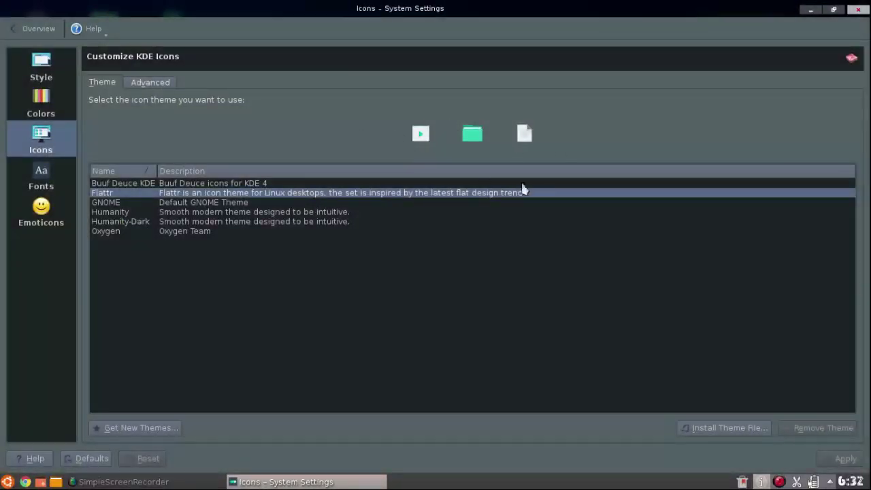
left_click(50, 170)
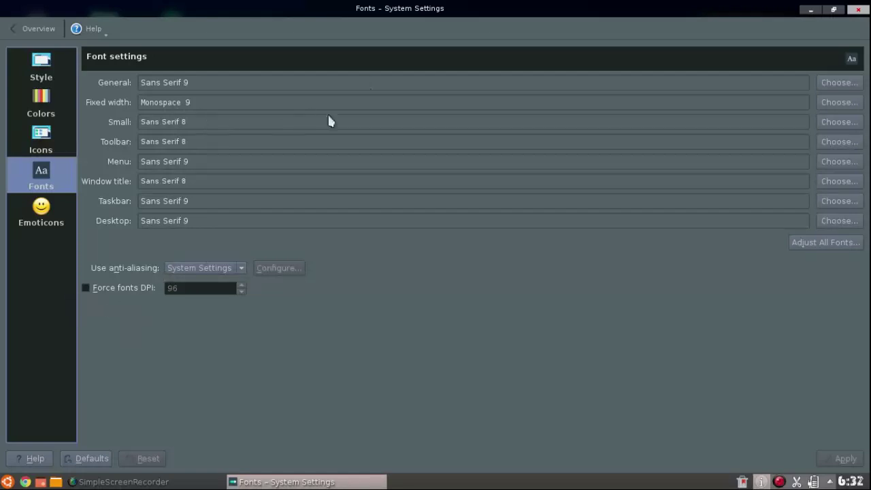
Step: Launch Chromium and unlock the KDE wallet by entering the wallet password
left_click(24, 481)
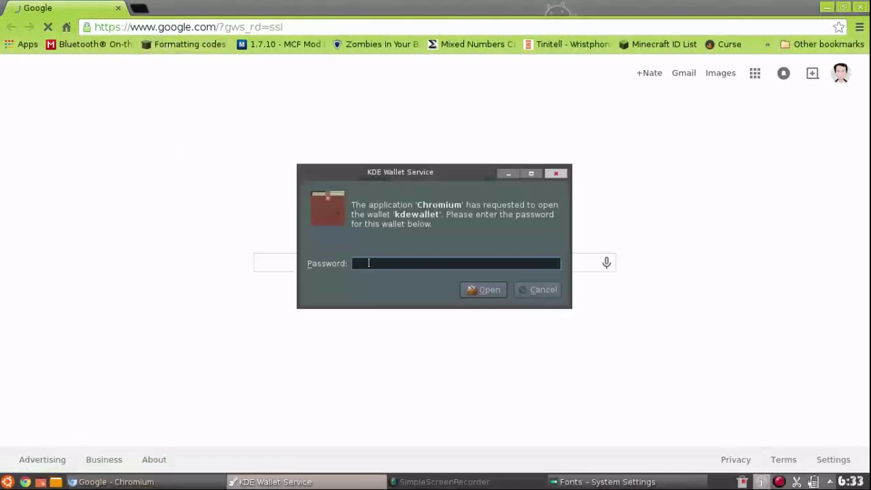
type("p")
key("Return")
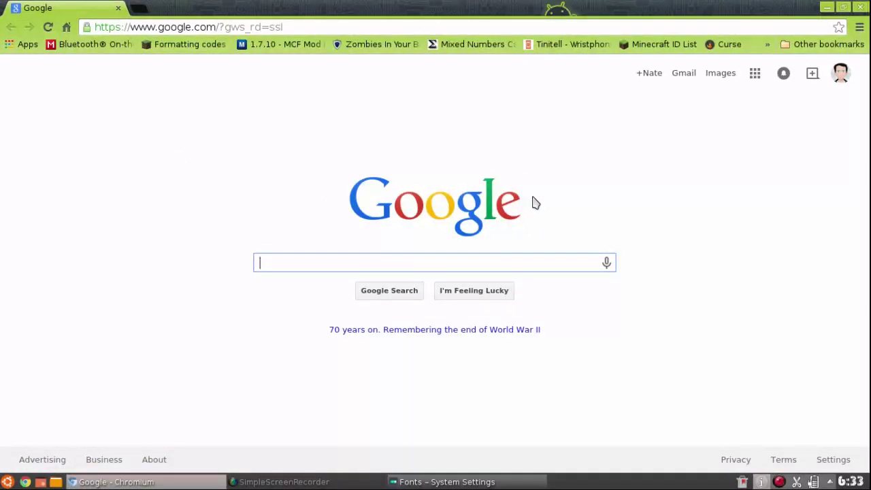
Step: Search Google for "font.com" and open the Fonts.com website from the results
type("font")
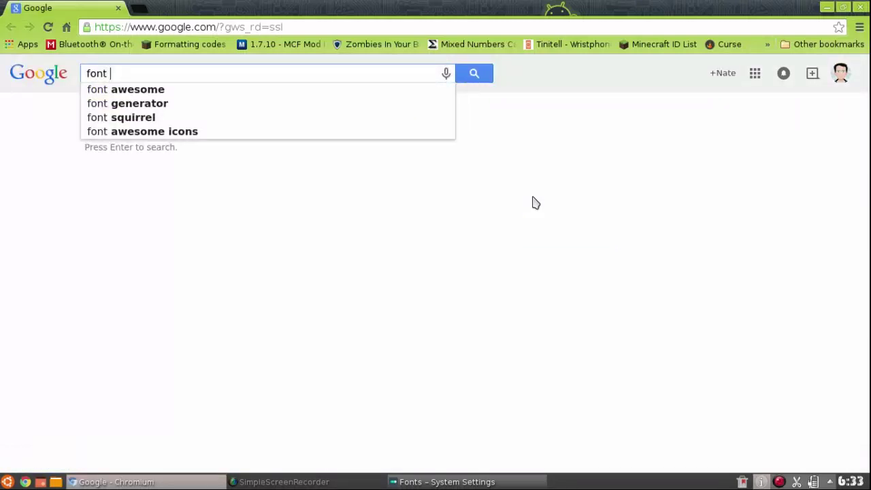
key("BackSpace")
type(".com")
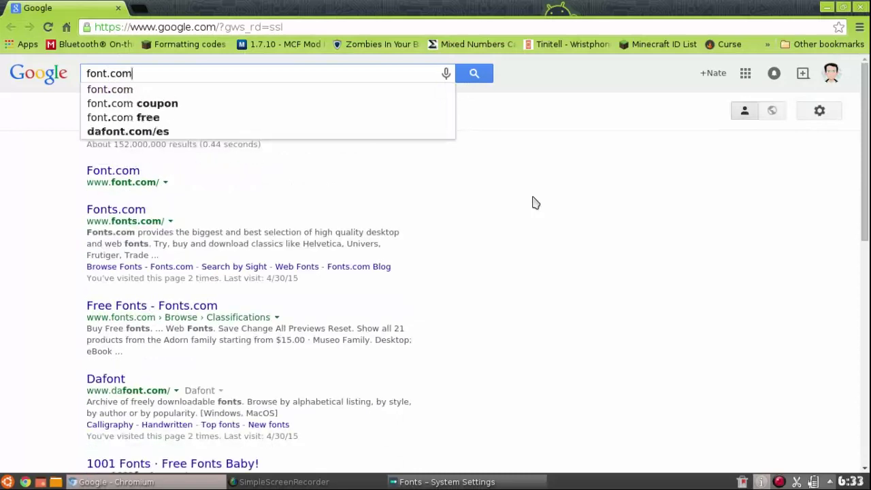
key("Return")
left_click(115, 212)
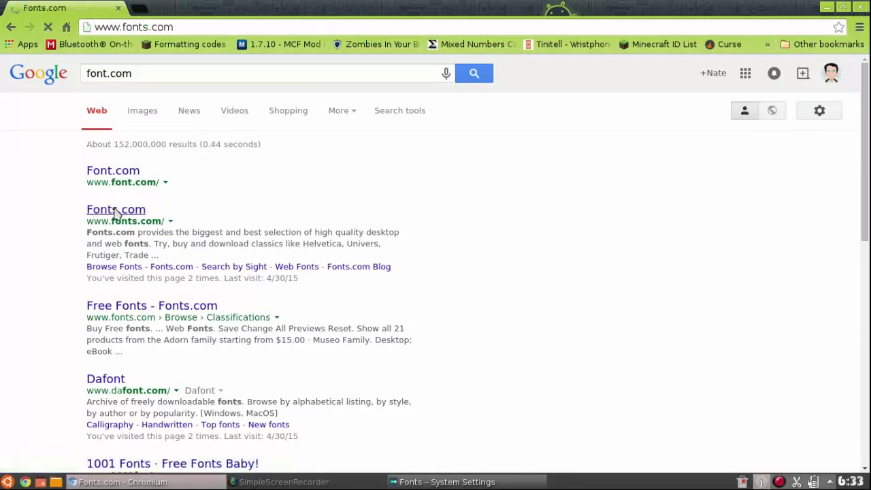
Step: Look over the Fonts.com homepage, browse the fonts by classification and open the Calligraphy category
scroll(276, 228, "down", 5)
scroll(275, 229, "up", 1)
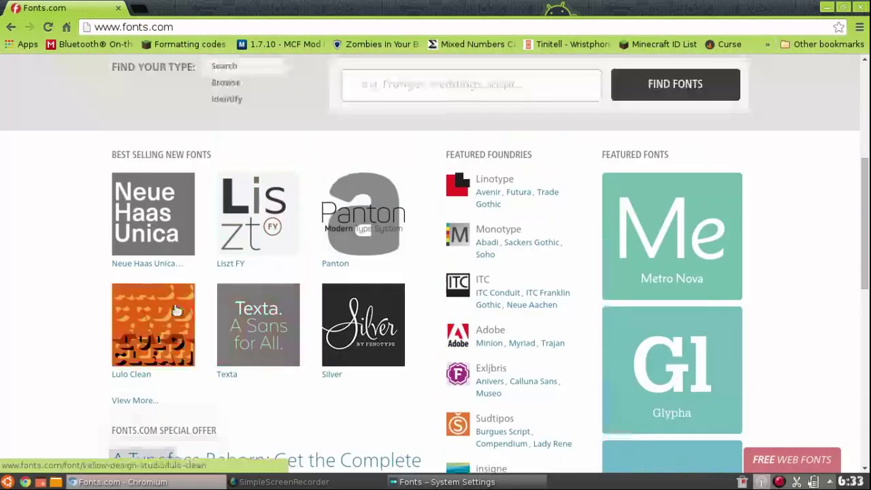
scroll(275, 229, "down", 6)
scroll(185, 291, "up", 7)
left_click(357, 189)
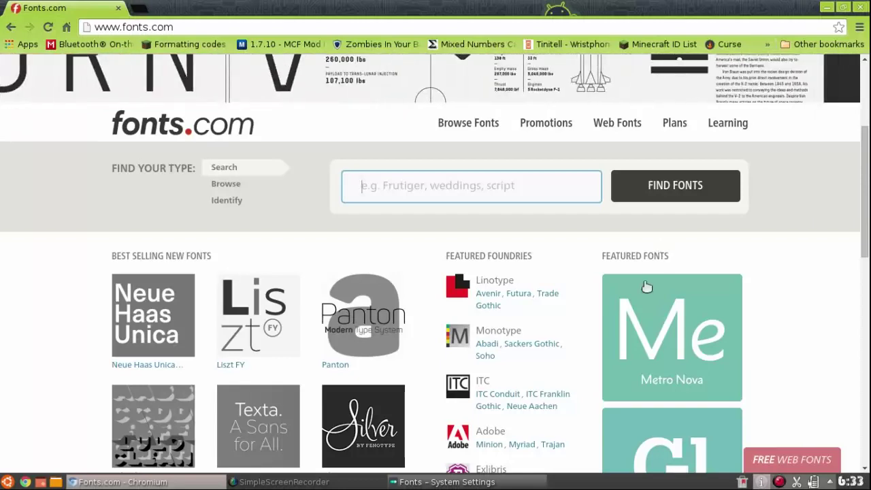
left_click(234, 185)
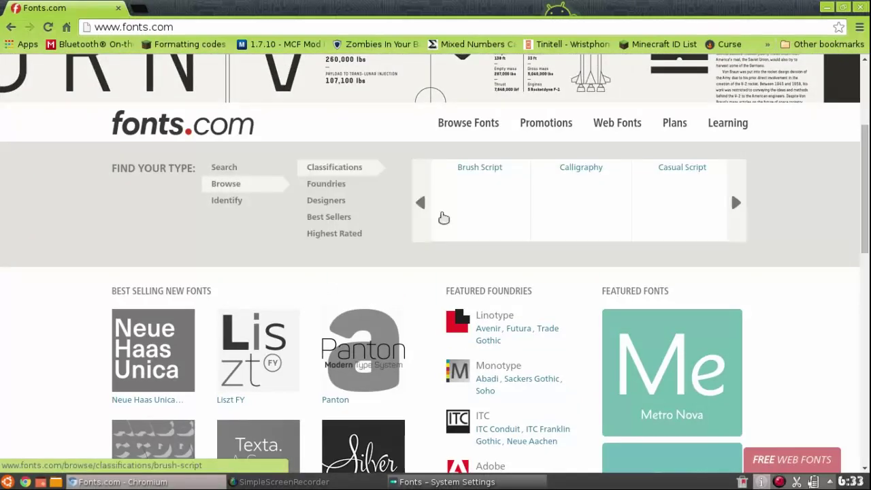
scroll(490, 217, "down", 5)
scroll(585, 160, "up", 4)
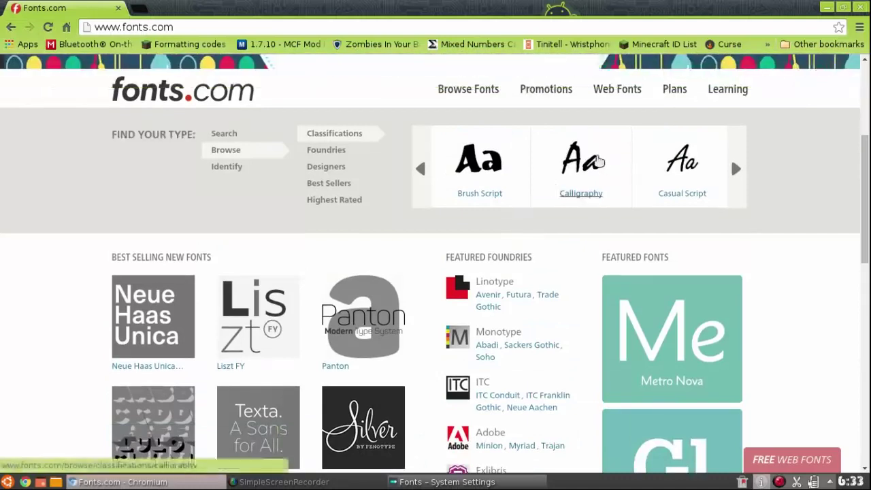
left_click(597, 160)
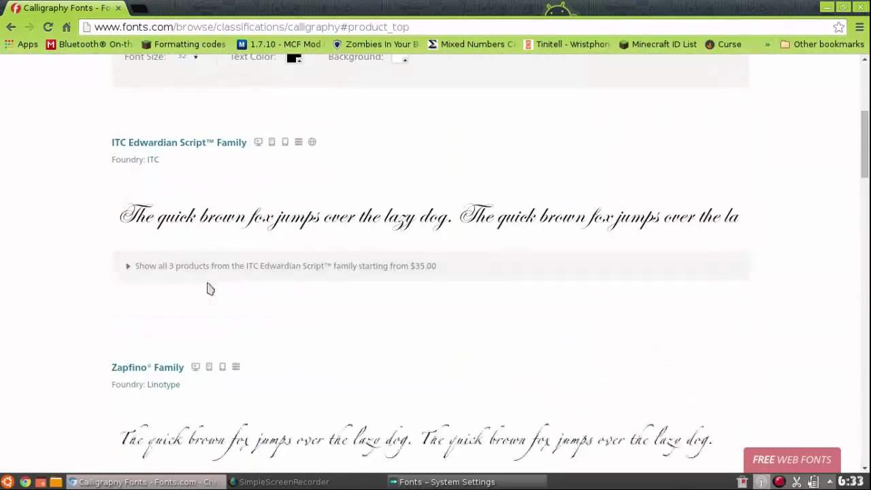
Step: Try out the sample text editor of the ITC Edwardian Script family
mouse_move(268, 149)
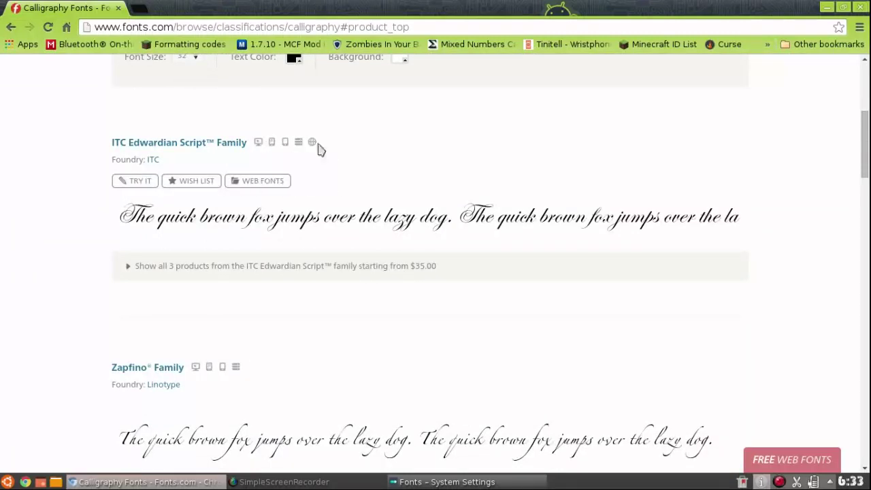
left_click(154, 183)
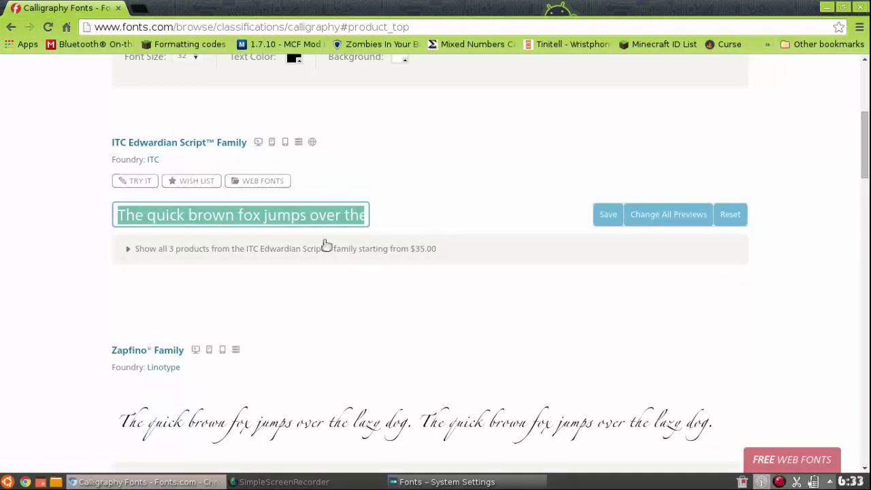
left_click(180, 216)
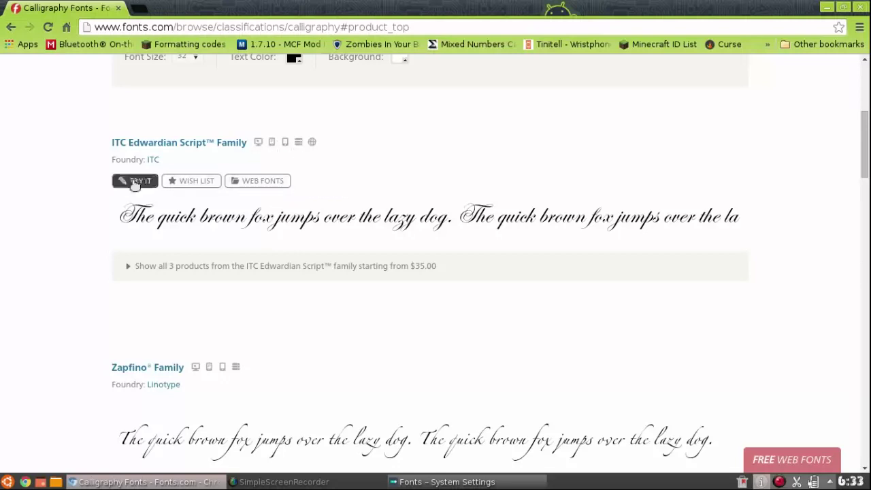
Step: Expand the product list of the ITC Edwardian Script family and examine the offered calligraphy fonts and prices
scroll(272, 208, "down", 3)
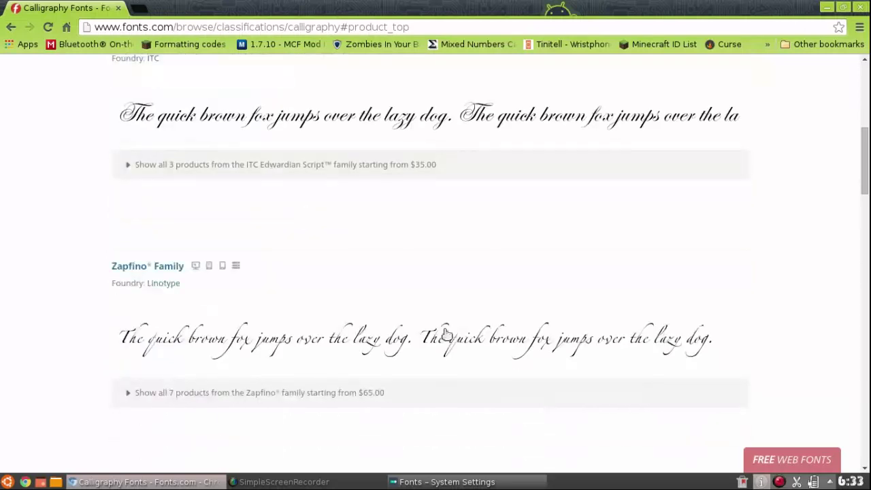
left_click(259, 174)
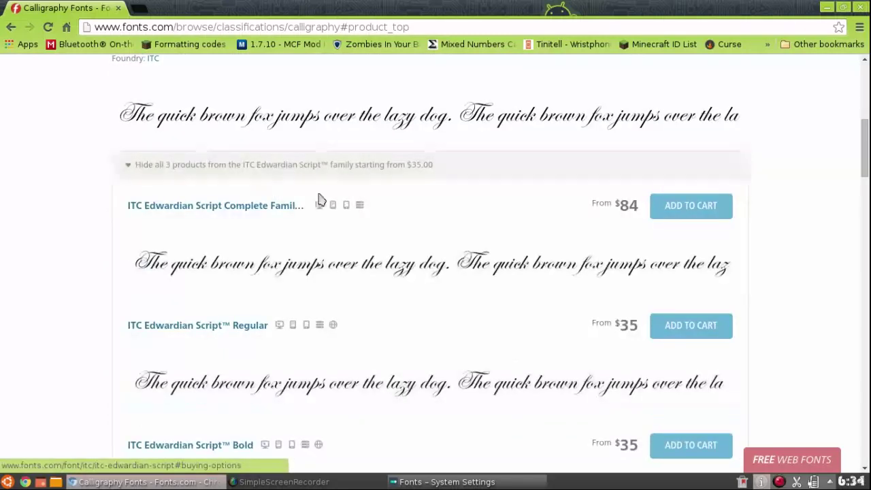
scroll(331, 202, "down", 5)
scroll(336, 202, "up", 8)
scroll(397, 225, "up", 3)
scroll(401, 224, "down", 9)
scroll(405, 225, "up", 3)
scroll(408, 224, "down", 10)
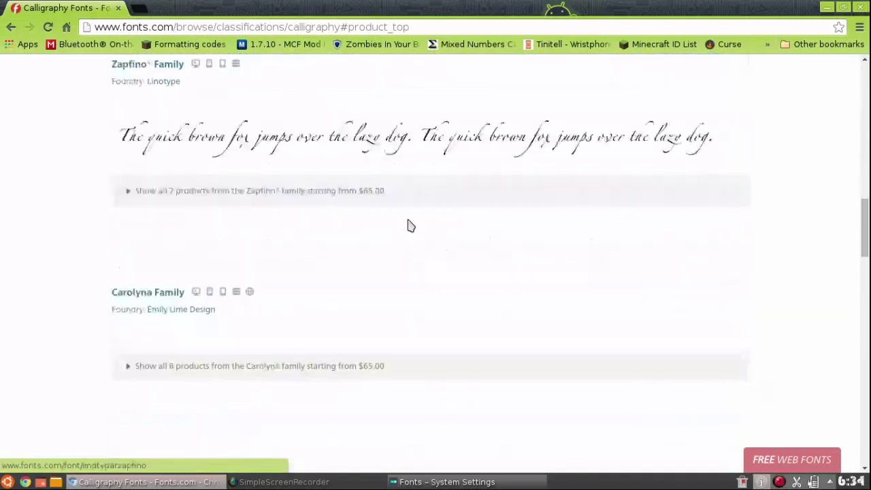
Step: Minimize Chromium and the font settings to look at the desktop, and bring the System Settings font page back
left_click(825, 7)
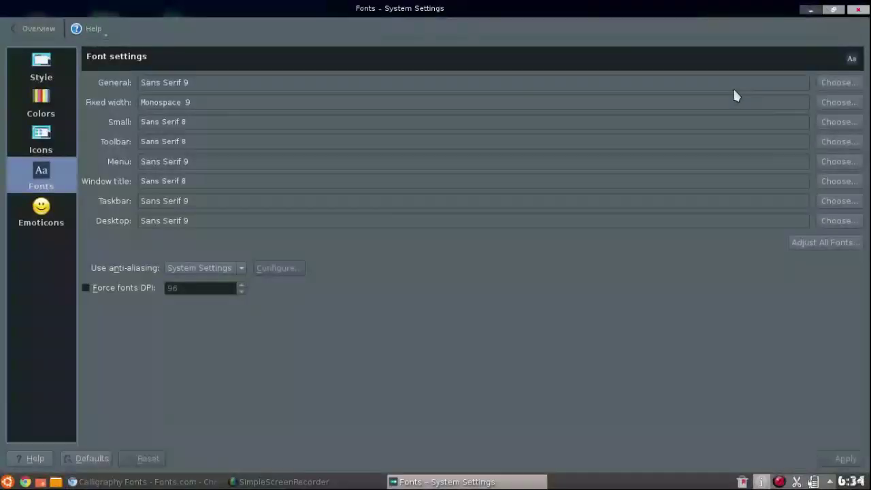
left_click(811, 10)
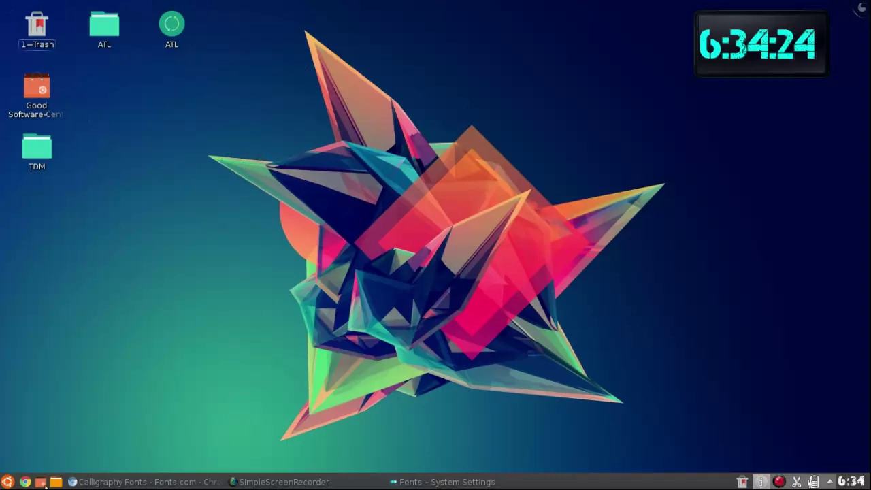
left_click(143, 482)
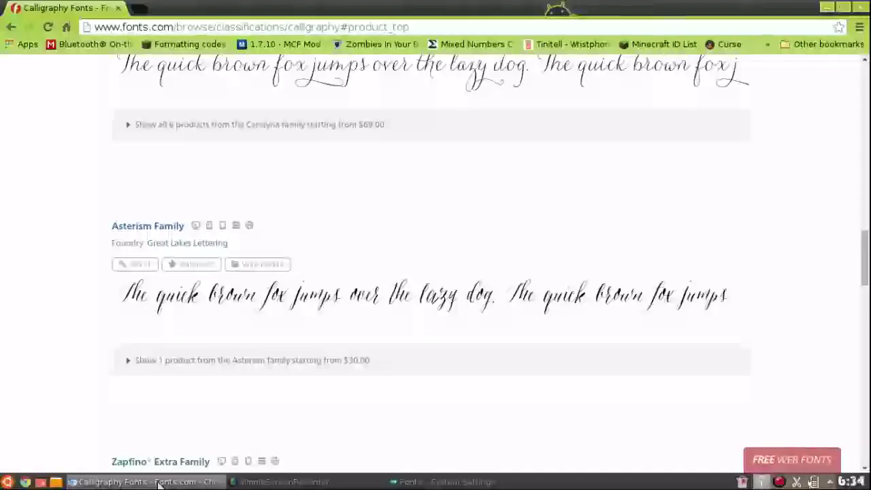
left_click(444, 482)
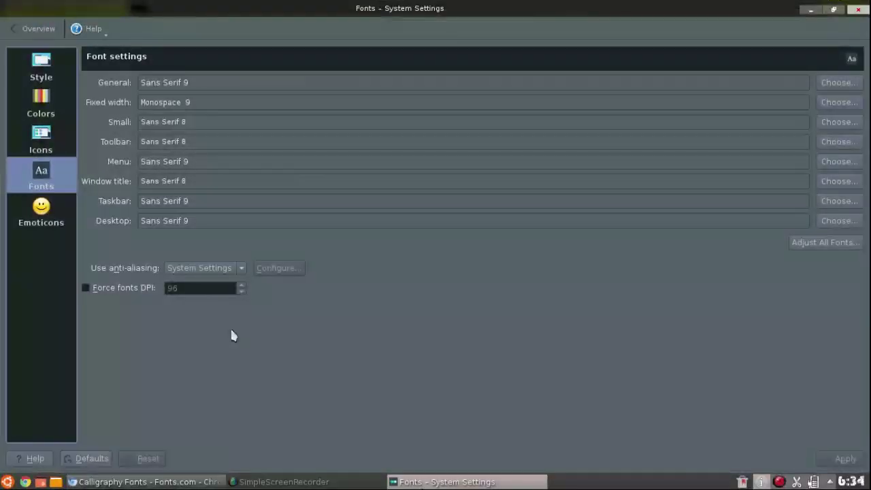
Step: Preview the Capture it font in Regular style at size 28 for the window title, and cancel the font selection
left_click(847, 179)
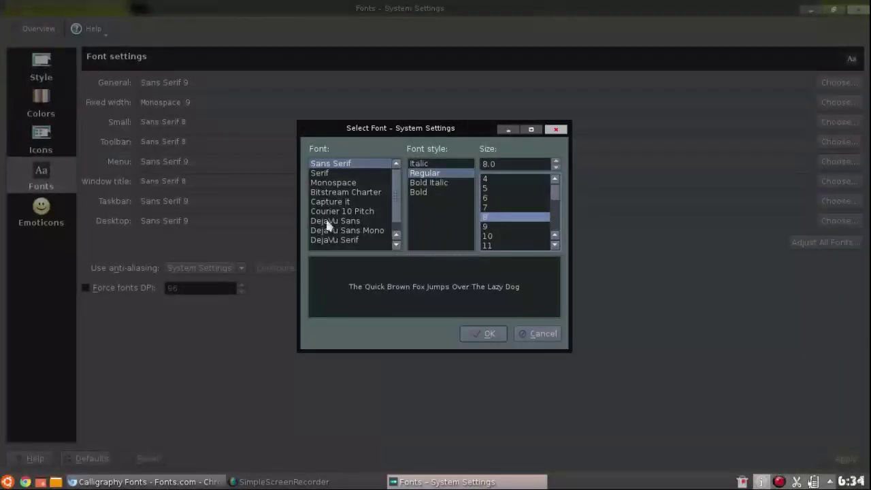
left_click(340, 193)
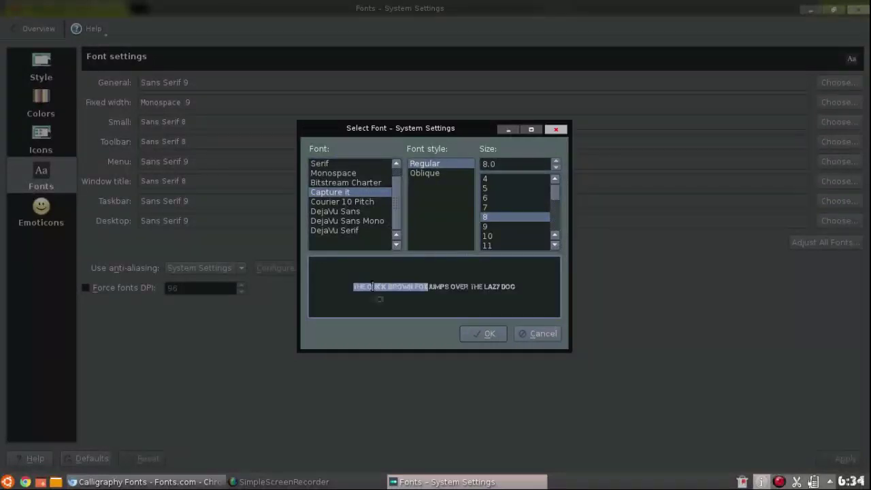
scroll(537, 233, "down", 5)
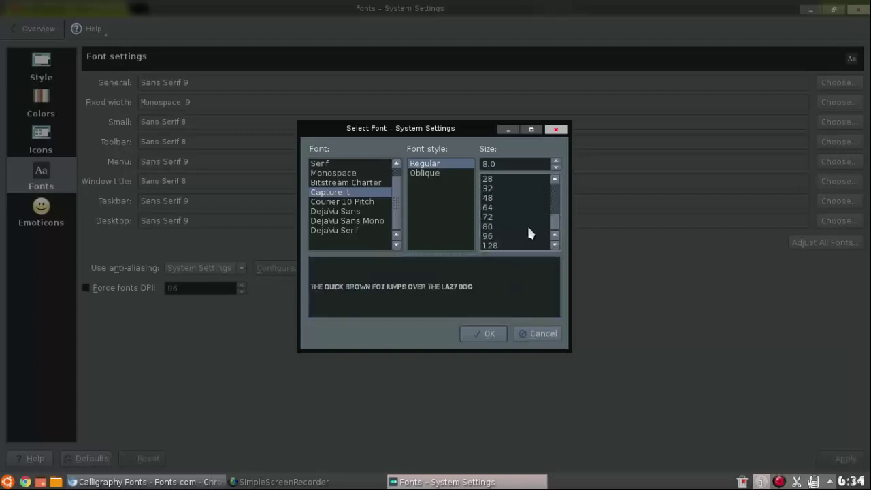
left_click(527, 226)
left_click(500, 197)
left_click(501, 179)
left_click_drag(412, 300, 534, 301)
left_click(528, 280)
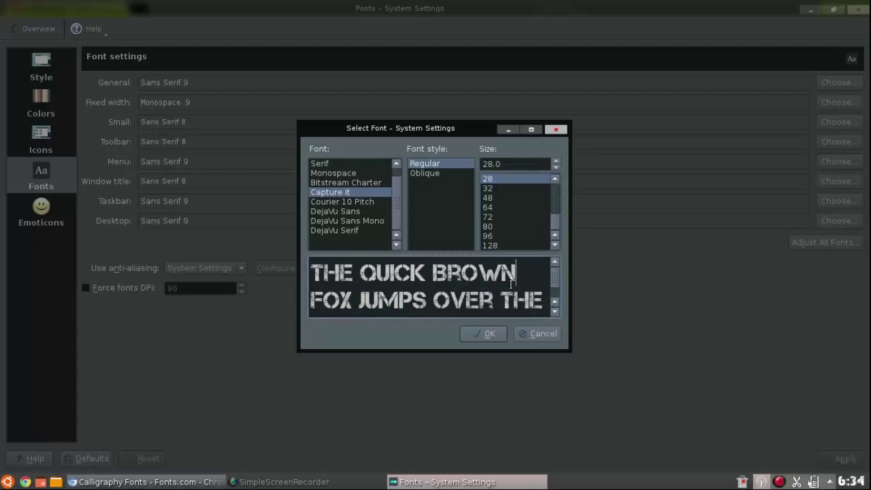
type("s")
key("BackSpace")
left_click(523, 329)
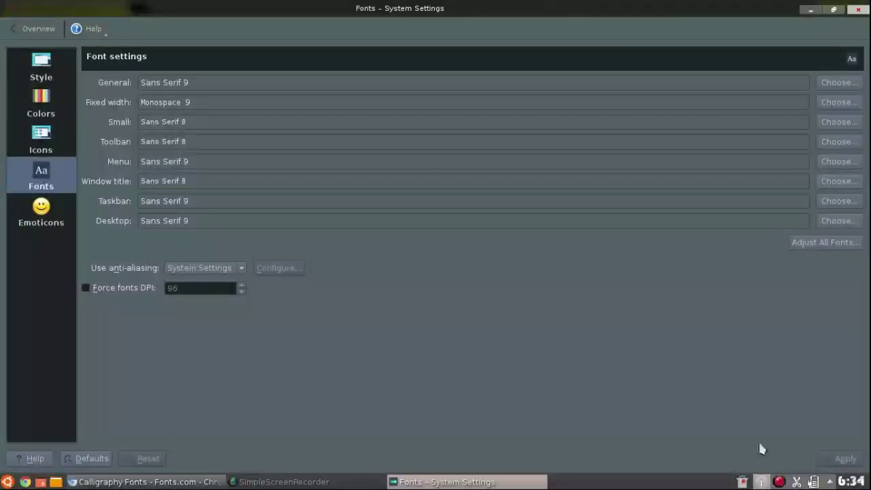
Step: Return to the settings overview, open Desktop Effects and toggle the option that enables desktop effects at startup
left_click(17, 30)
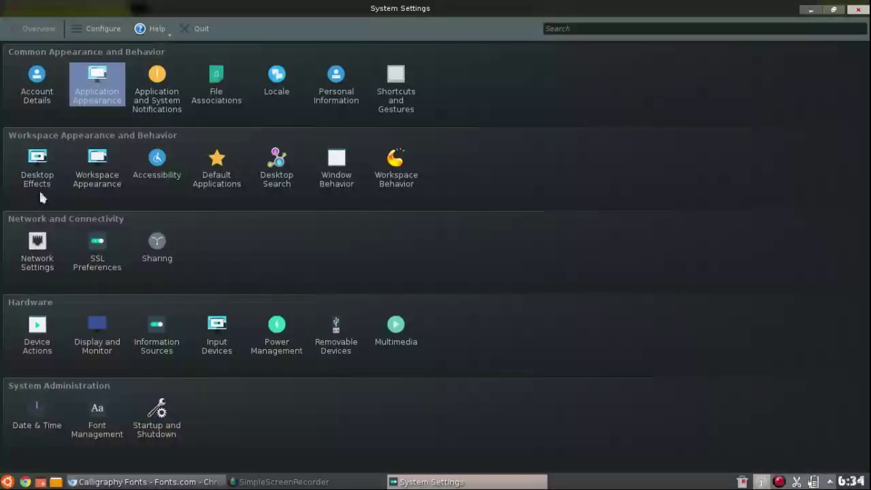
left_click(40, 166)
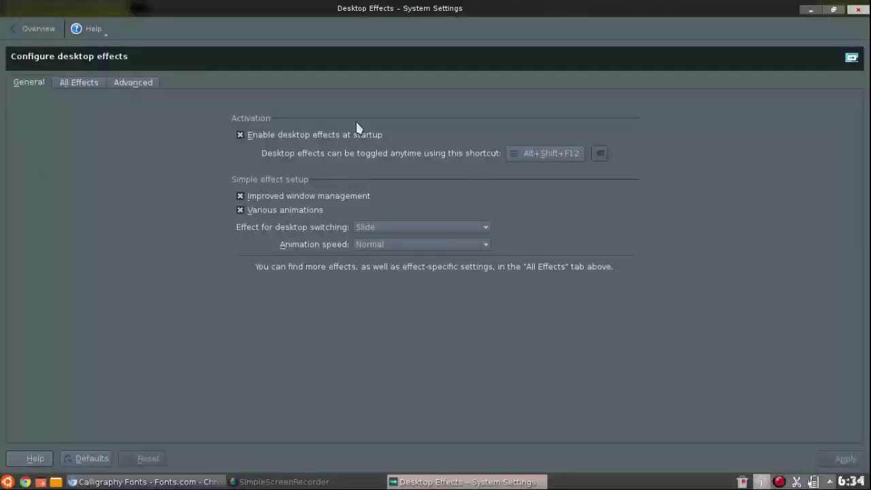
left_click(339, 135)
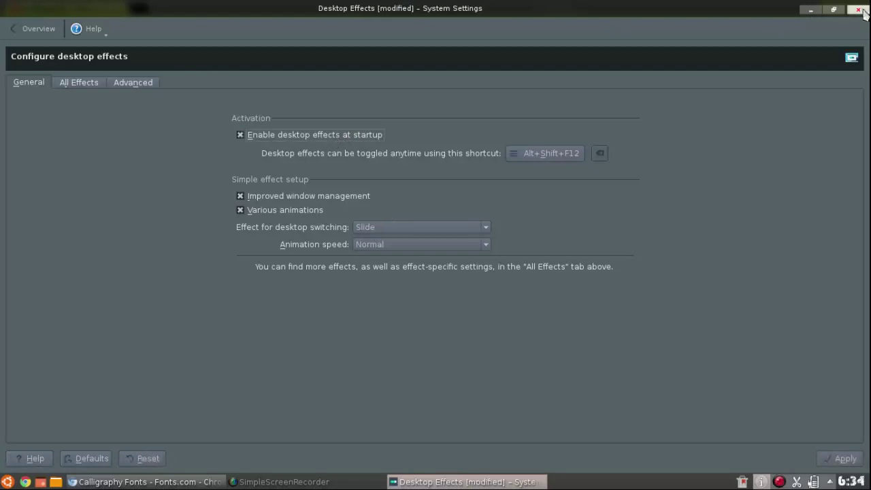
Step: Minimize and restore the open windows, including Chromium, to watch the window animations
left_click(810, 10)
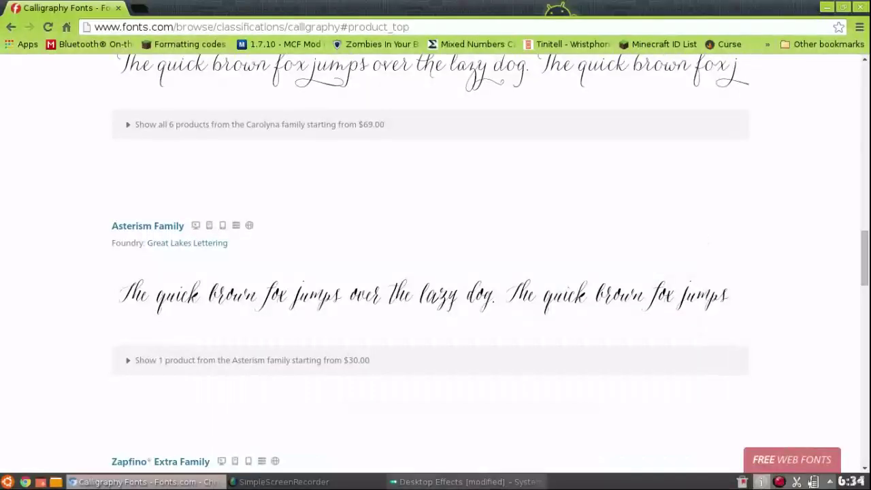
left_click(284, 481)
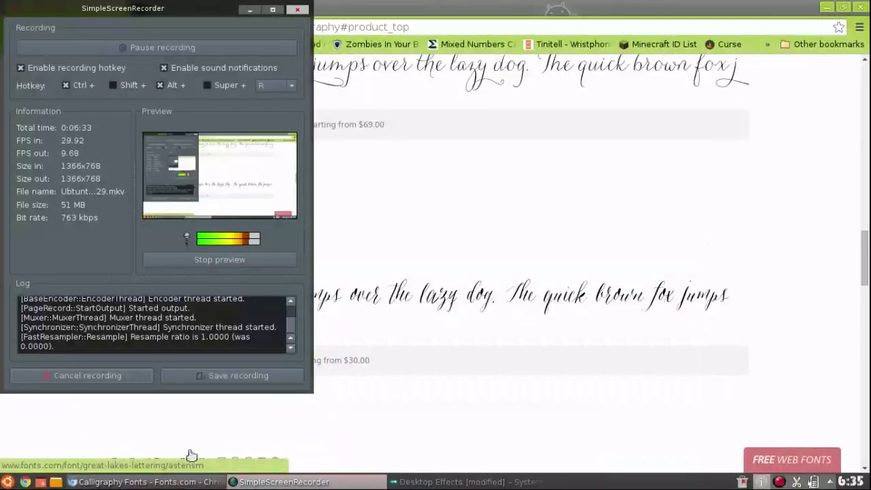
left_click(142, 482)
left_click(143, 482)
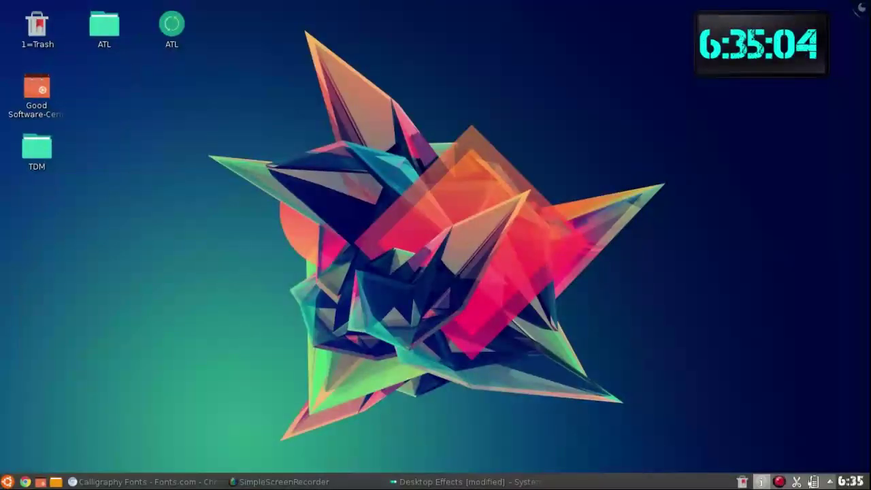
left_click(143, 481)
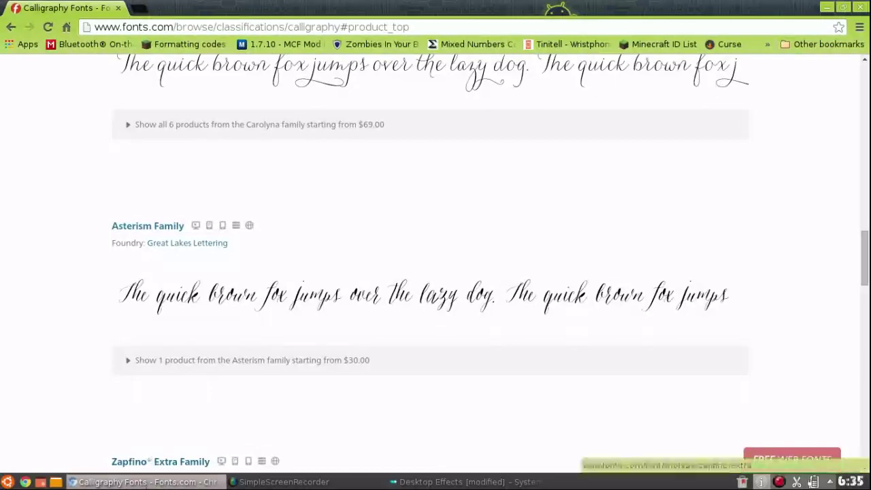
left_click(143, 482)
left_click(143, 482)
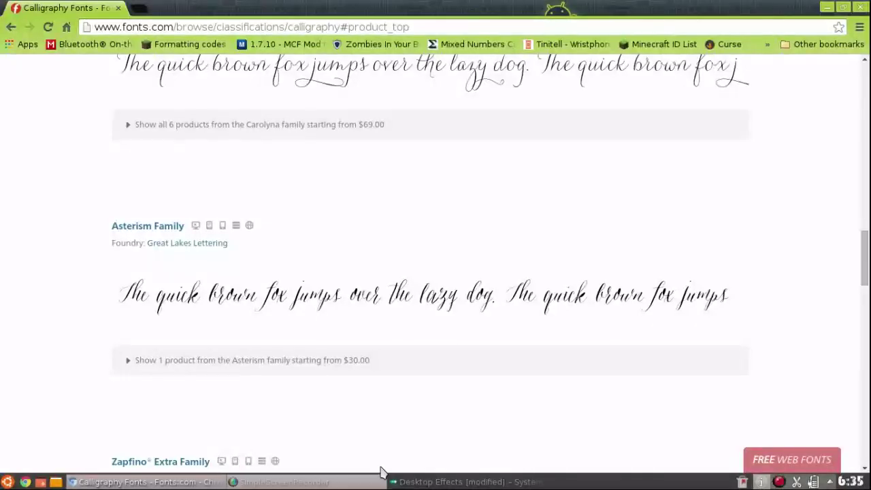
Step: Return to the Desktop Effects settings and look through the list of all available effects
left_click(435, 482)
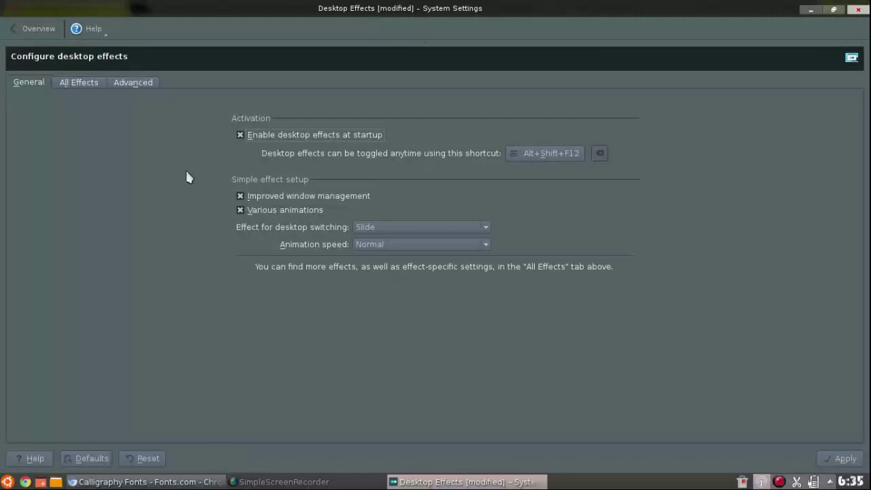
left_click(79, 83)
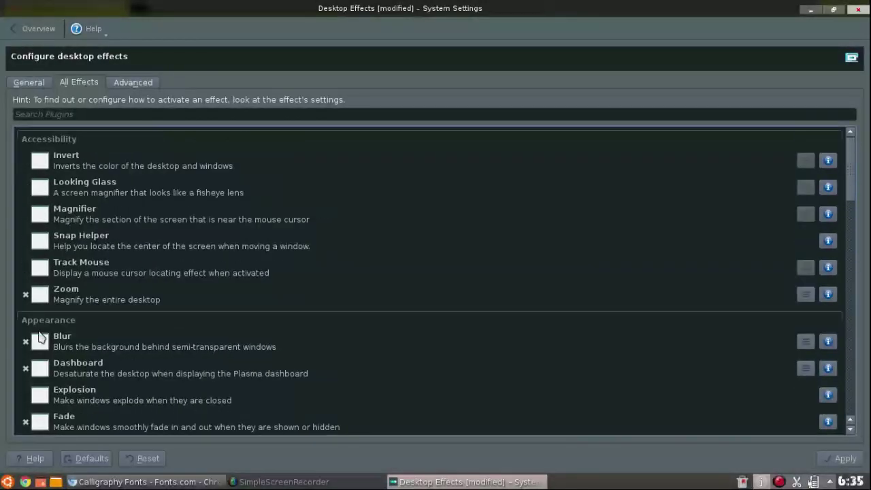
scroll(109, 292, "down", 3)
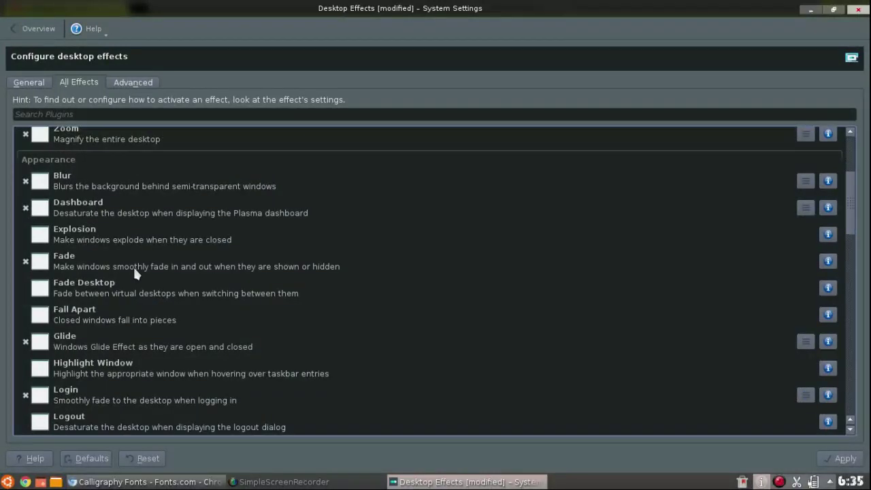
scroll(99, 294, "down", 3)
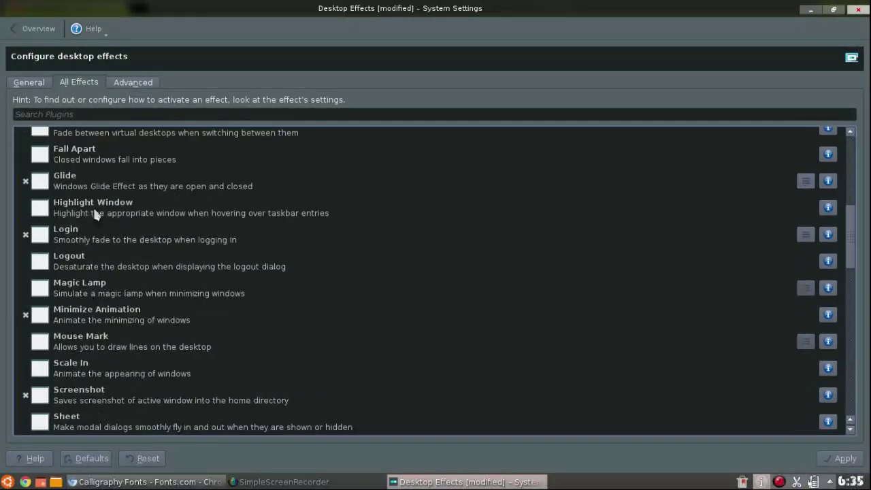
left_click_drag(855, 226, 857, 314)
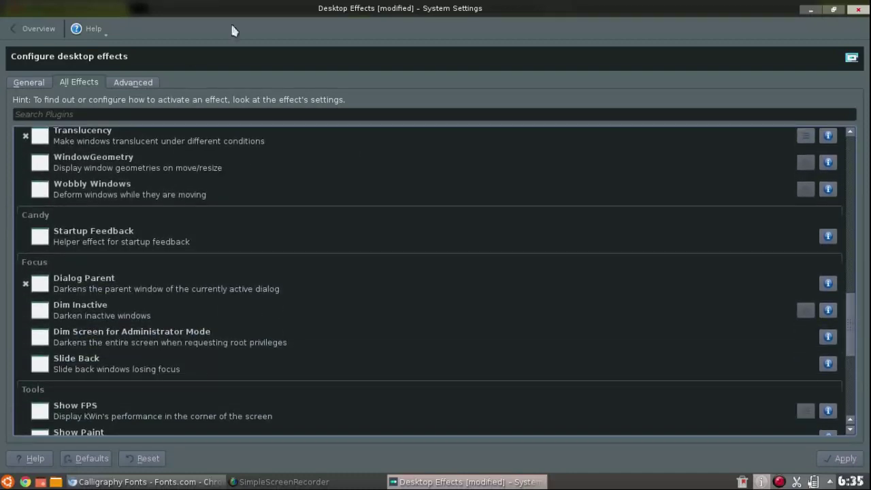
Step: Enable and apply the Wobbly Windows effect, and move the unmaximized settings window to try it before maximizing it again
left_click_drag(247, 15, 227, 72)
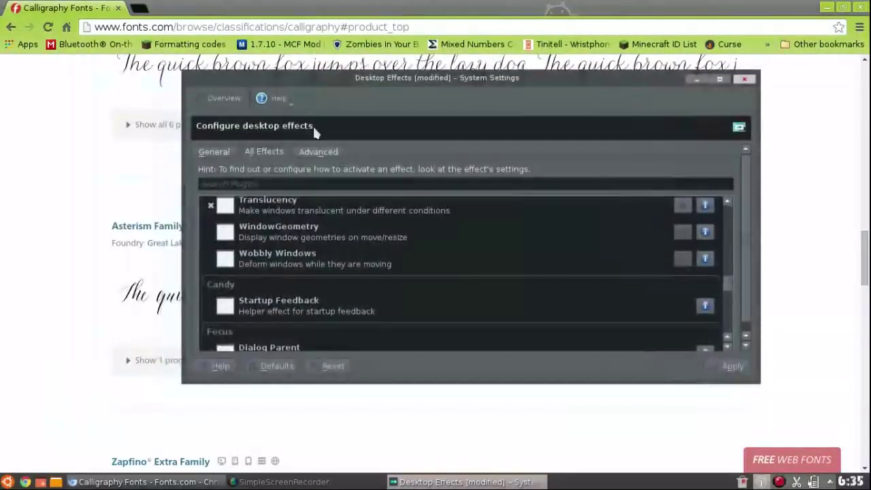
left_click(217, 259)
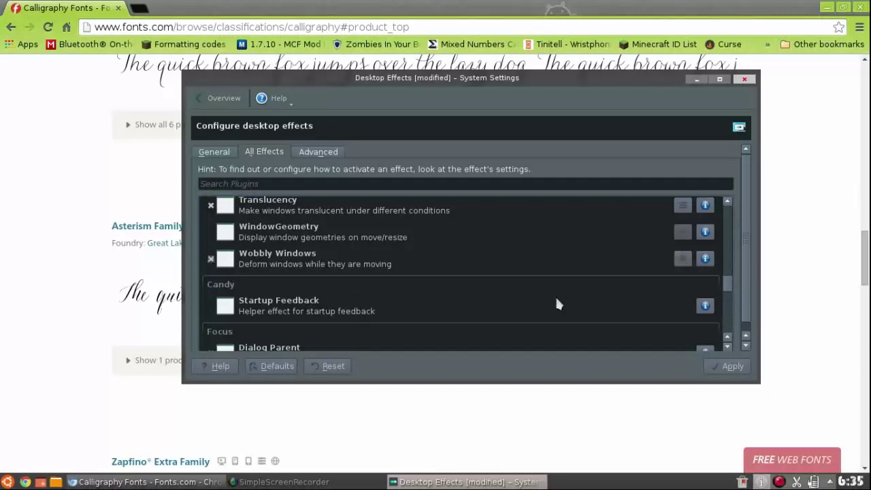
left_click(731, 368)
left_click_drag(459, 79, 431, 60)
left_click(707, 50)
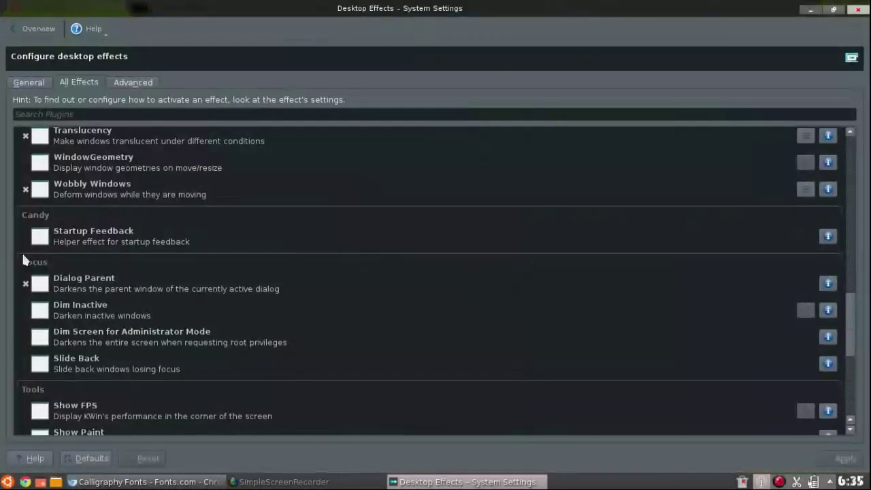
Step: Disable the Wobbly Windows effect, apply the change and look over the remaining effects in the list
left_click(25, 189)
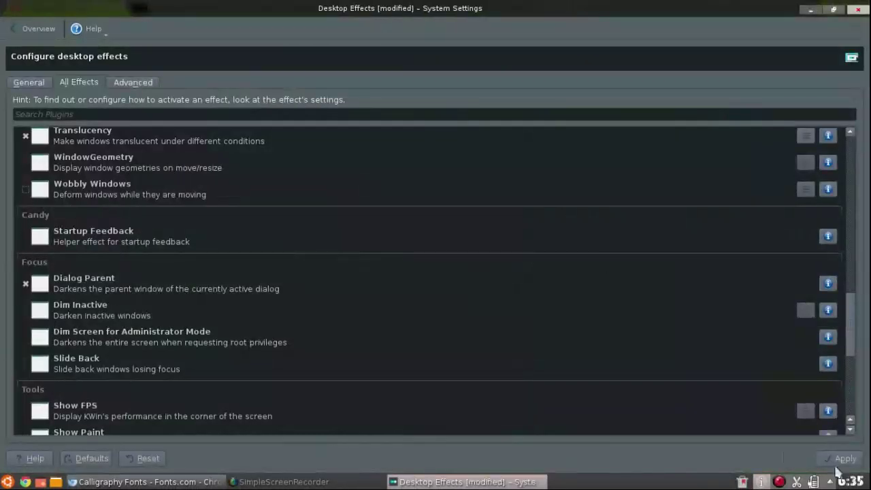
left_click(827, 462)
left_click_drag(849, 311, 848, 436)
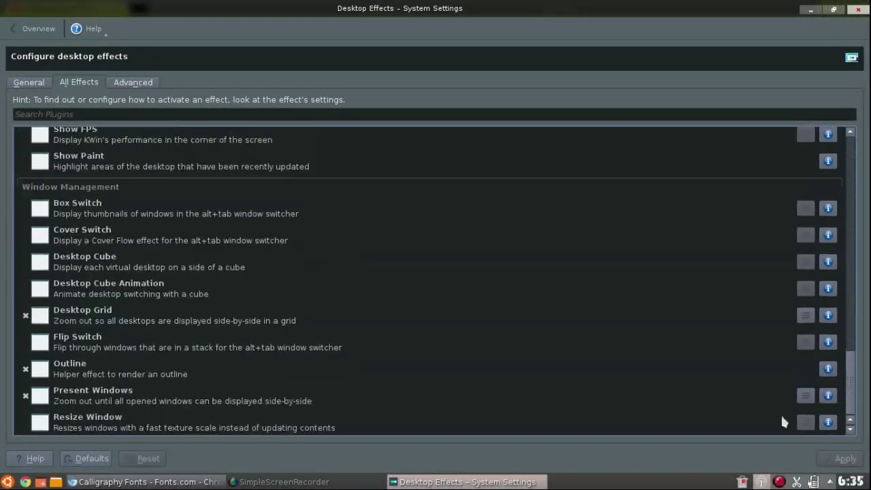
scroll(156, 422, "up", 15)
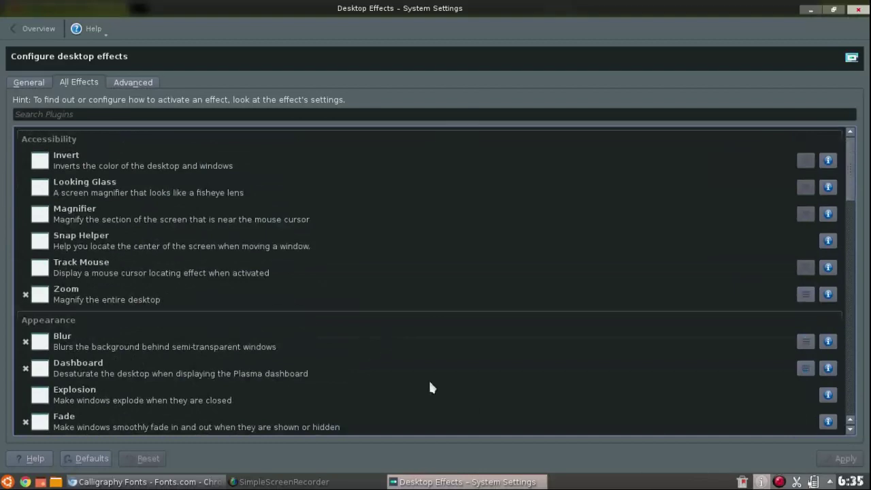
Step: Go back to the settings overview, open the window decorations in Workspace Appearance and select the Laptop decoration
left_click(46, 30)
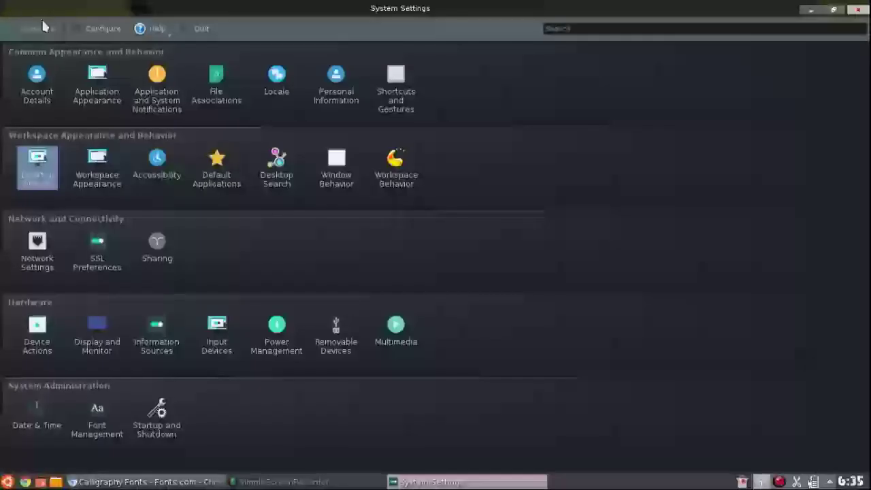
left_click(113, 176)
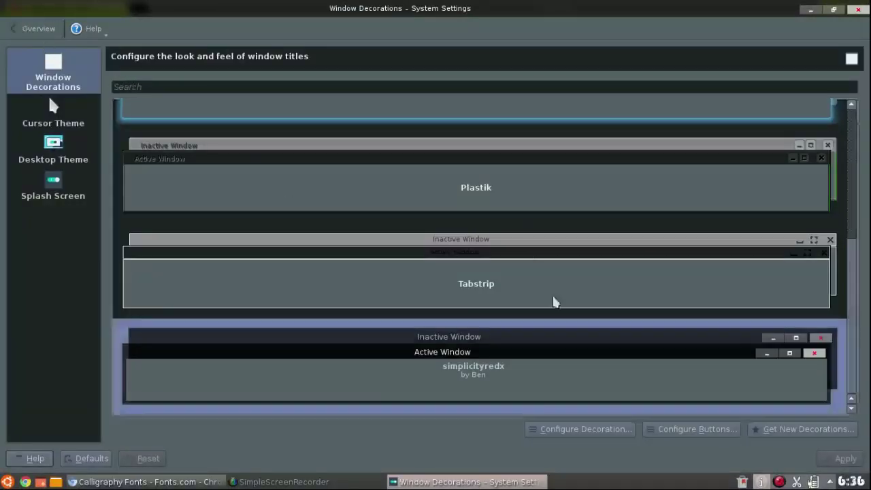
scroll(571, 259, "up", 5)
left_click(381, 255)
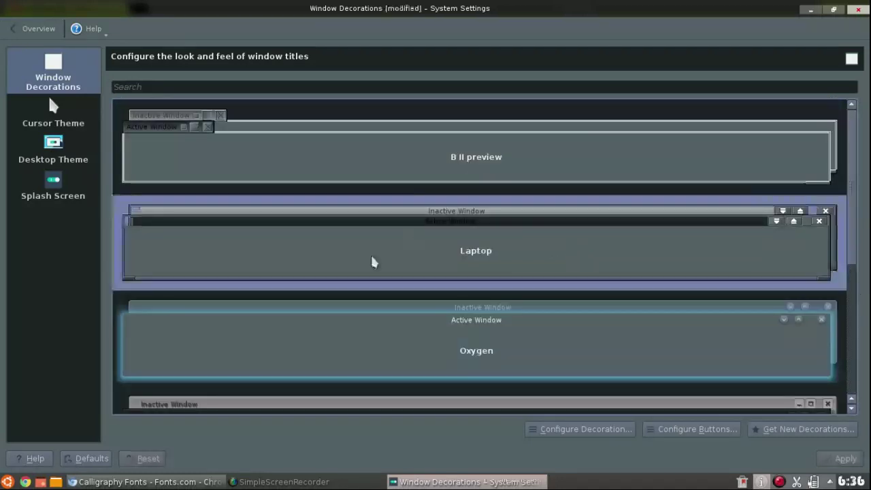
Step: Unmaximize the settings window, minimize Chromium behind it and maximize the settings window again
left_click_drag(417, 16, 455, 57)
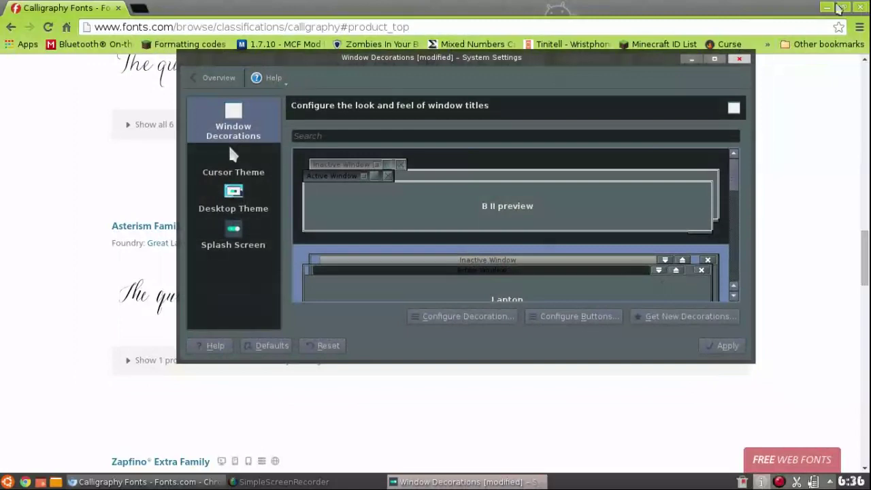
left_click(818, 15)
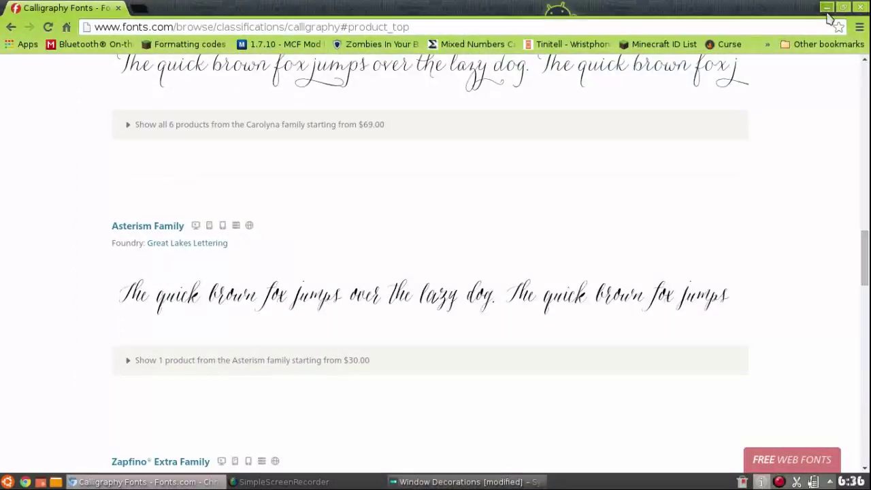
left_click(827, 8)
left_click_drag(584, 55, 585, 25)
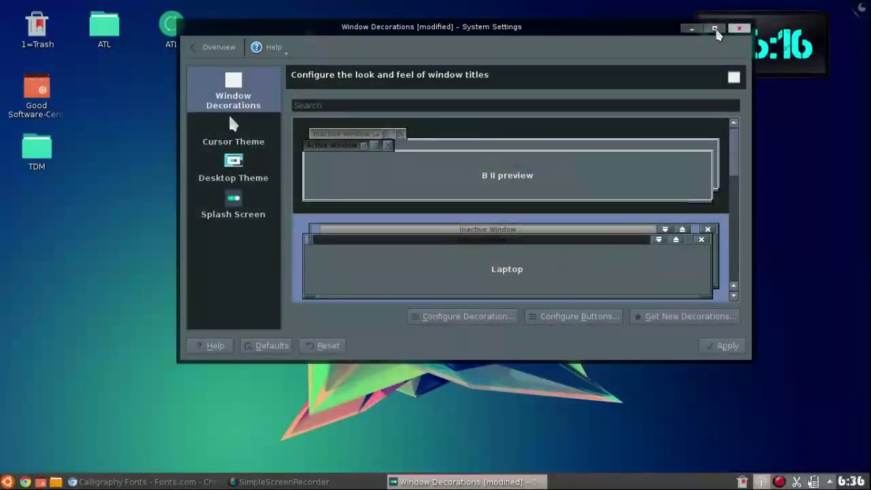
left_click(714, 28)
Step: Apply the B II preview window decoration and try its title bar by minimizing, restoring and unmaximizing the settings window
left_click(297, 162)
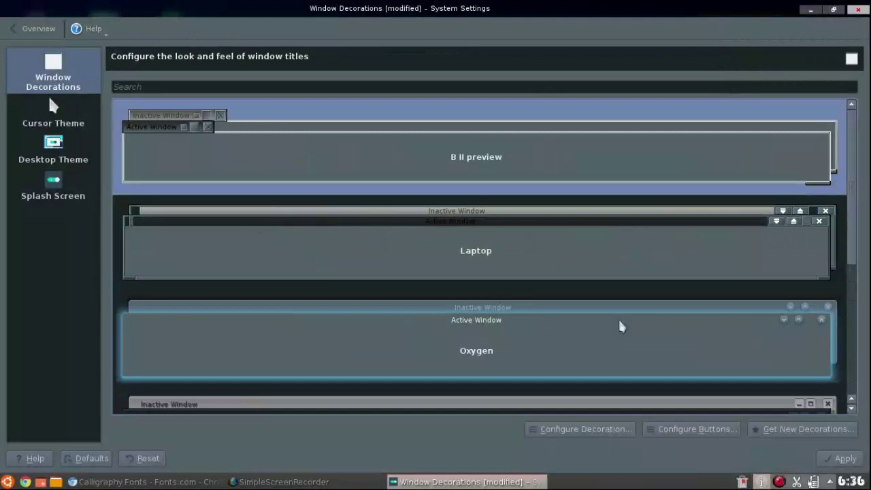
left_click(842, 458)
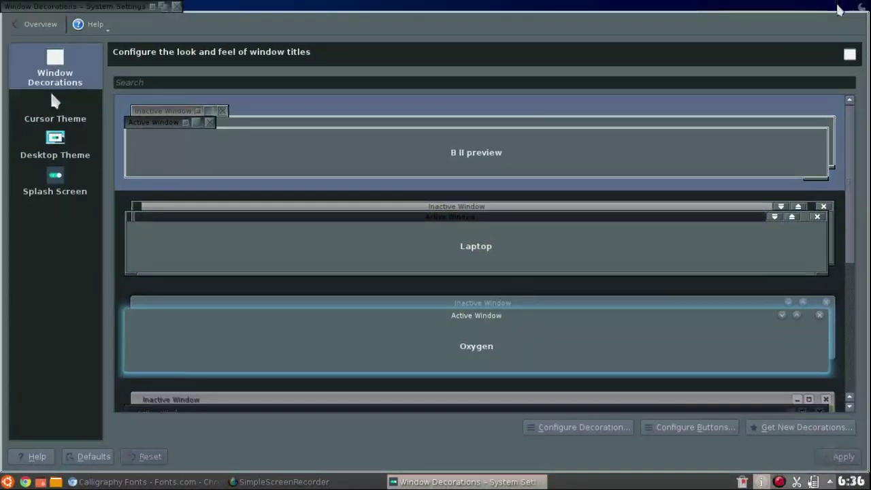
left_click(152, 6)
left_click(468, 481)
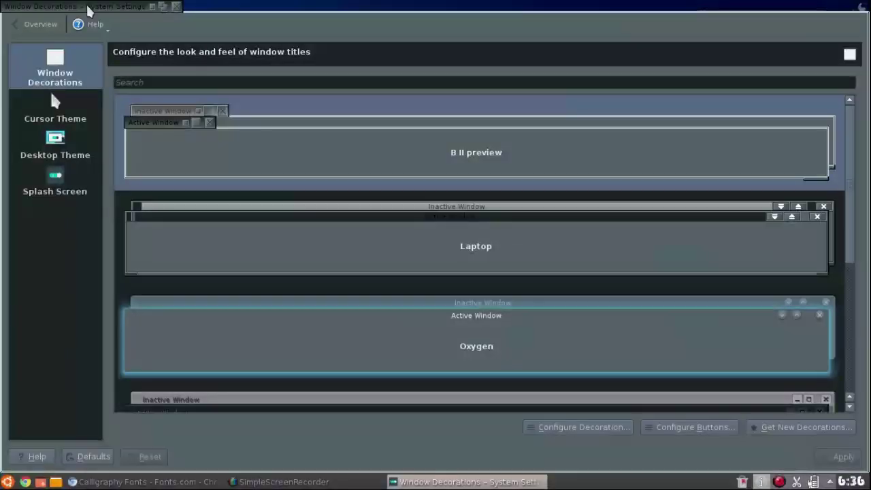
left_click(163, 6)
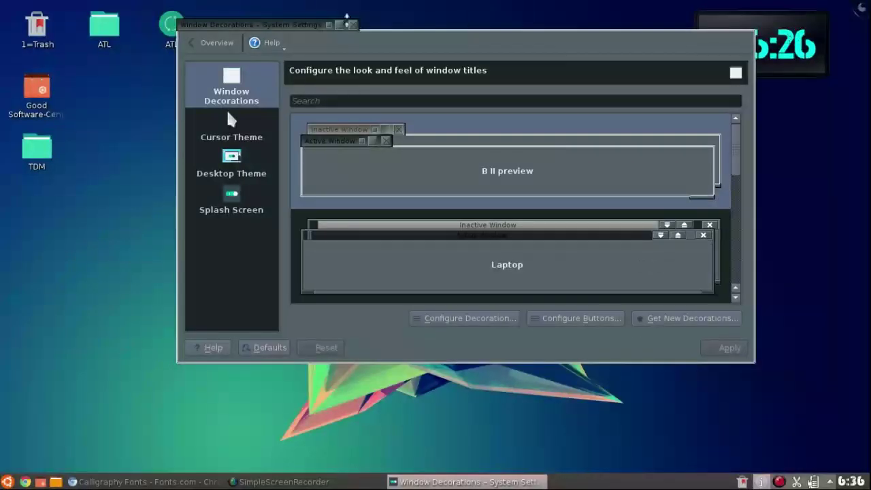
Step: Browse the installed and downloadable window decorations, ordering the online ones by rating, and view the details of Kdust Aurorae
scroll(443, 245, "down", 5)
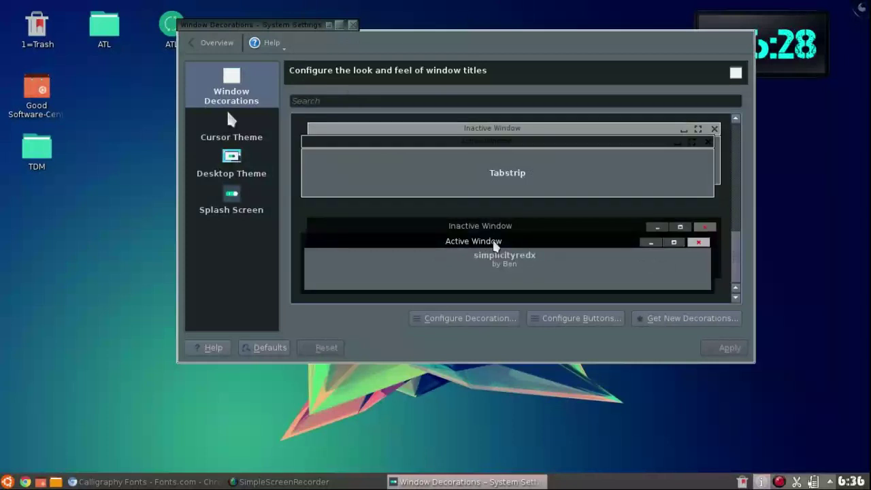
scroll(619, 196, "up", 3)
scroll(612, 186, "down", 3)
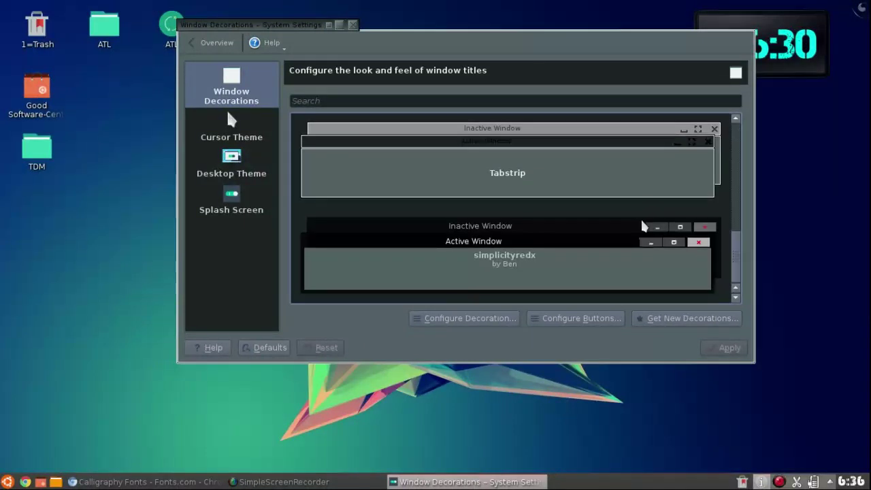
left_click(687, 320)
left_click(611, 189)
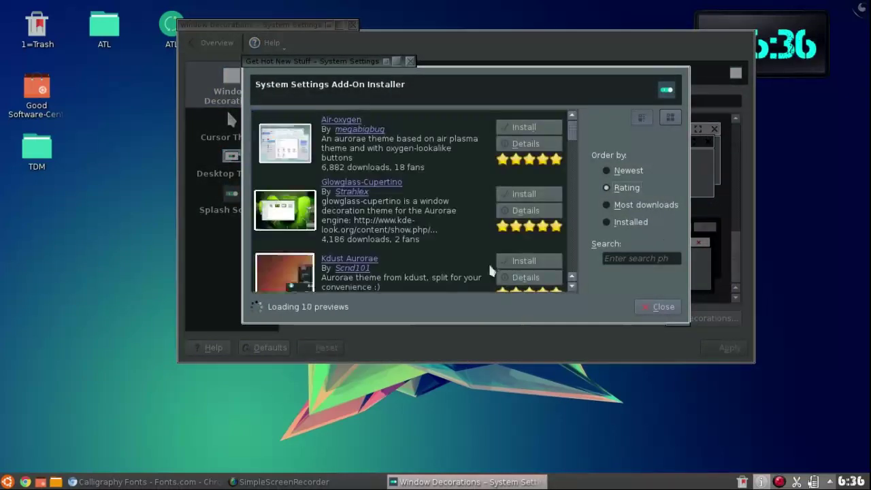
scroll(348, 215, "down", 3)
left_click(522, 163)
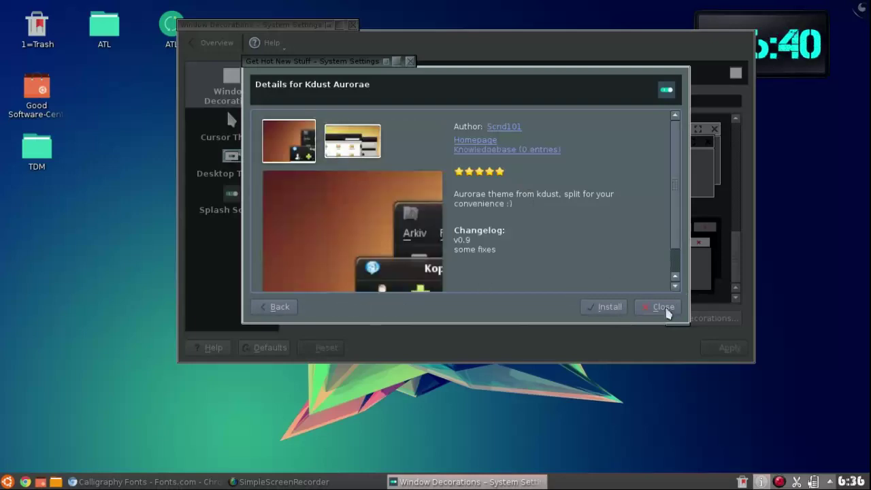
left_click(664, 309)
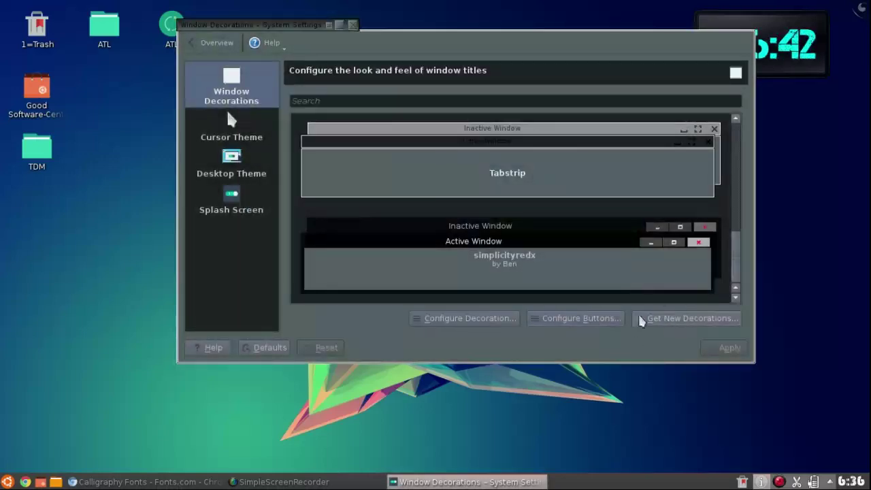
Step: Reopen the online window decorations, order them by rating and install Chrome Aurorae
left_click(669, 318)
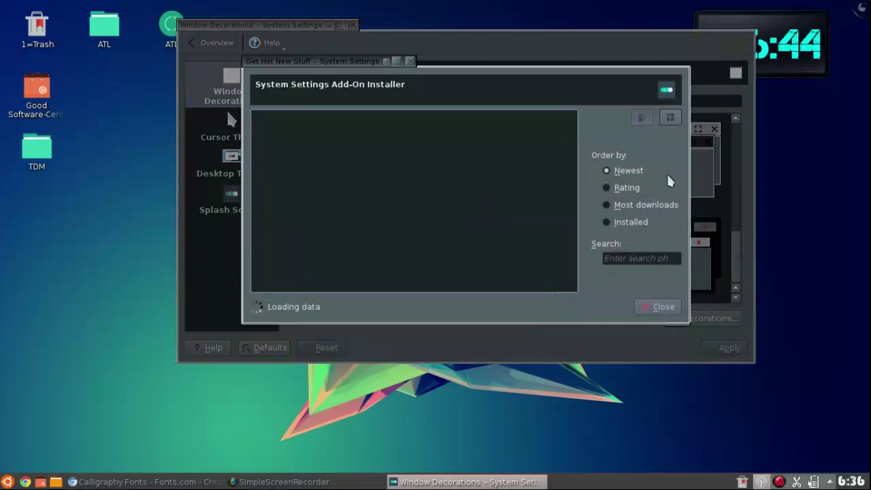
left_click(627, 188)
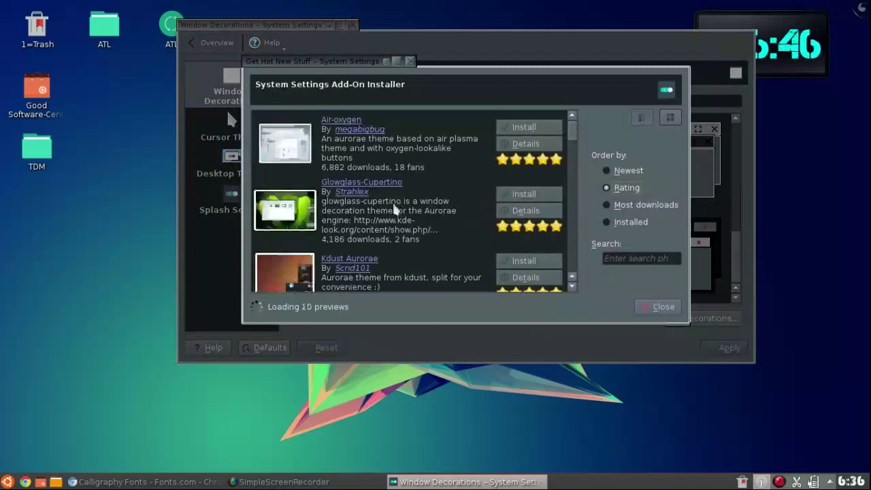
scroll(352, 230, "down", 8)
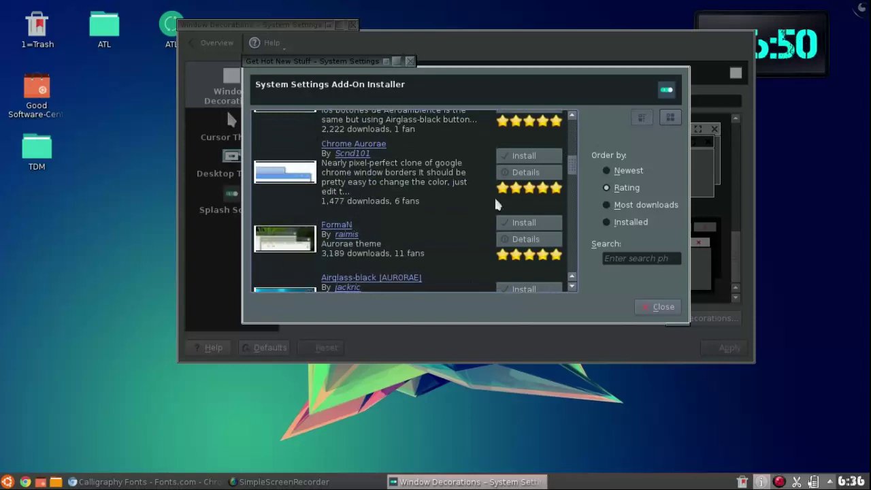
left_click(527, 173)
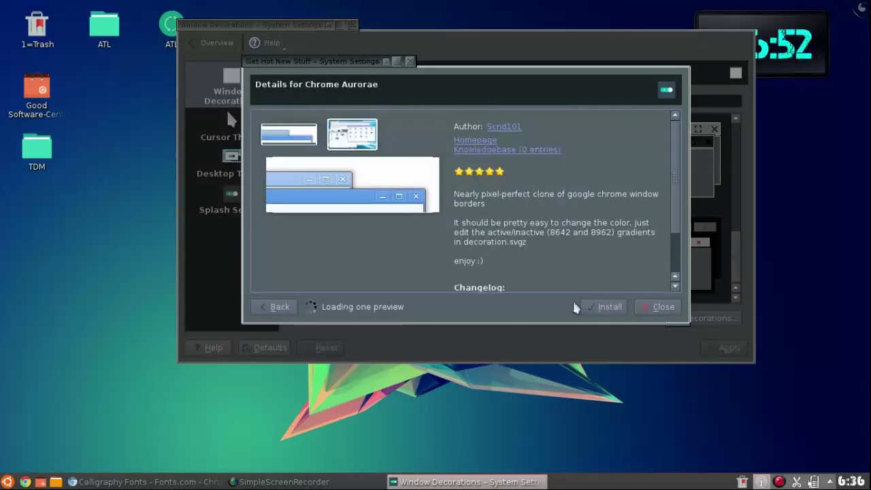
left_click(616, 308)
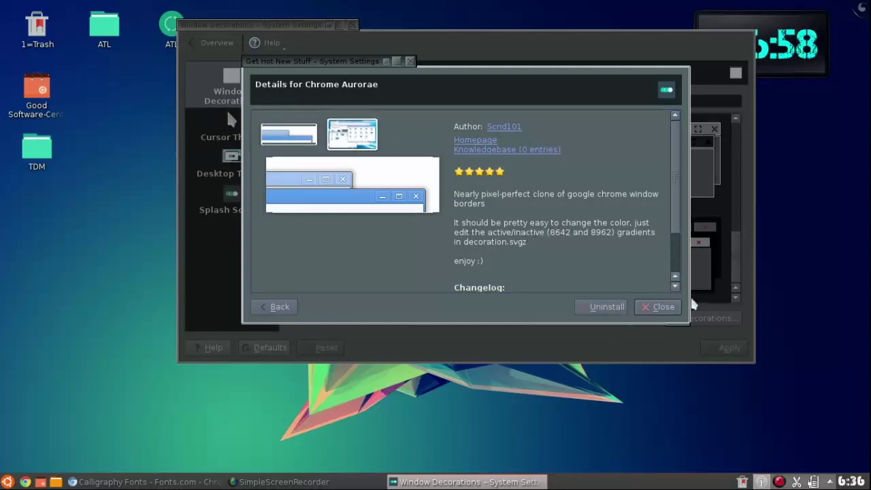
left_click(646, 308)
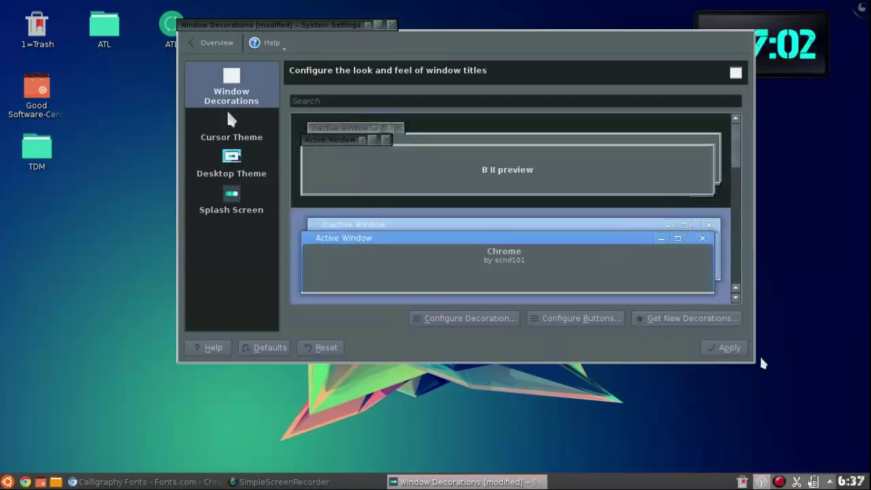
Step: Apply the Chrome window decoration and move the settings window around to see its title bar
left_click(725, 350)
left_click_drag(333, 25, 342, 98)
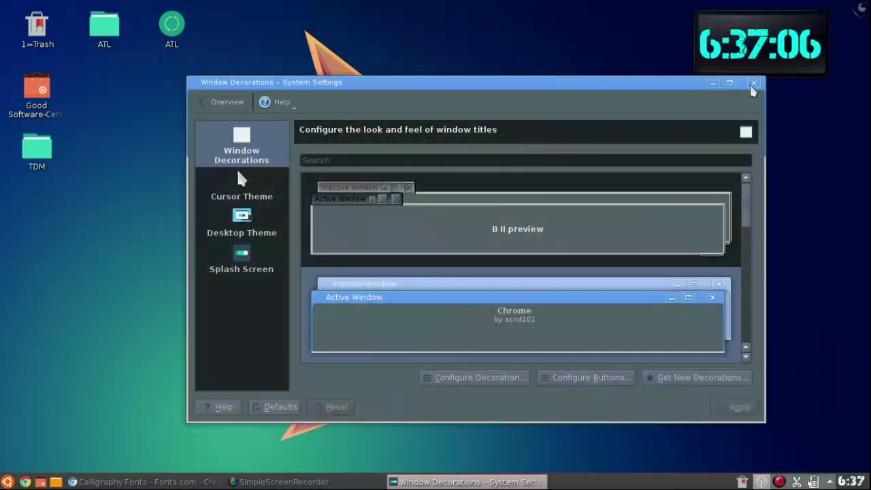
left_click_drag(577, 97, 559, 21)
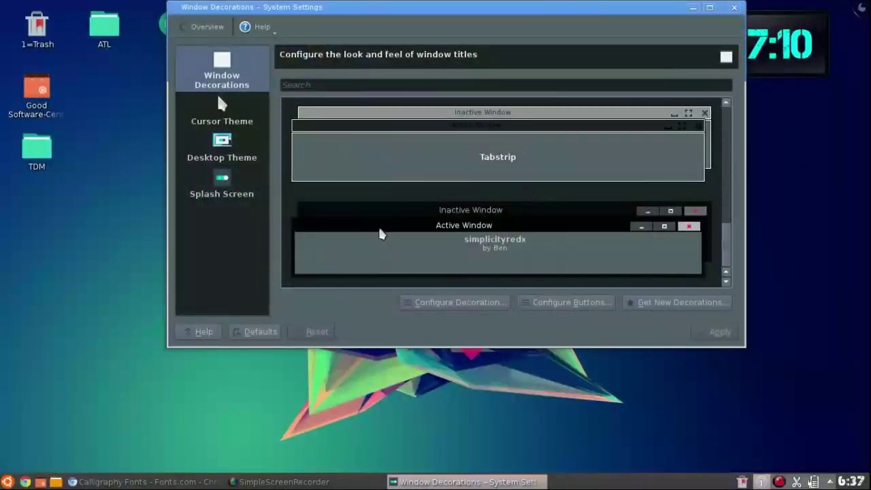
Step: Apply the simplicityredx window decoration
left_click(719, 335)
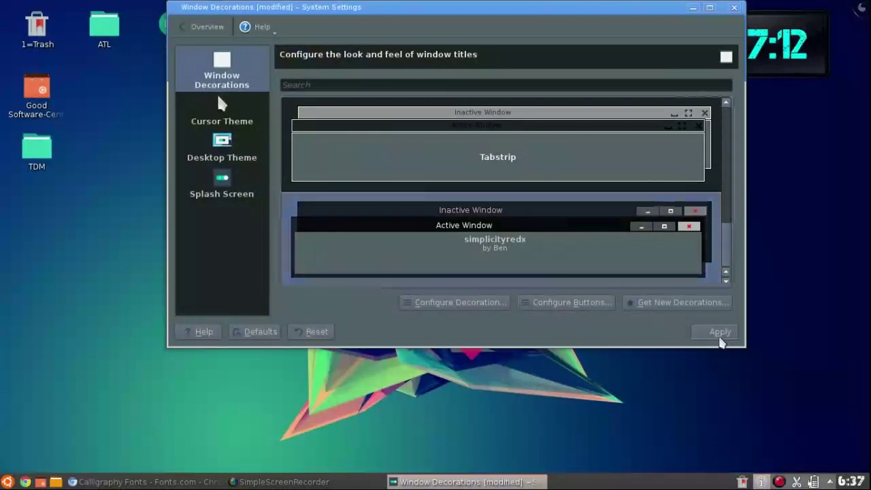
Step: Move the settings window to inspect the simplicityredx title bar
left_click_drag(532, 14, 552, 40)
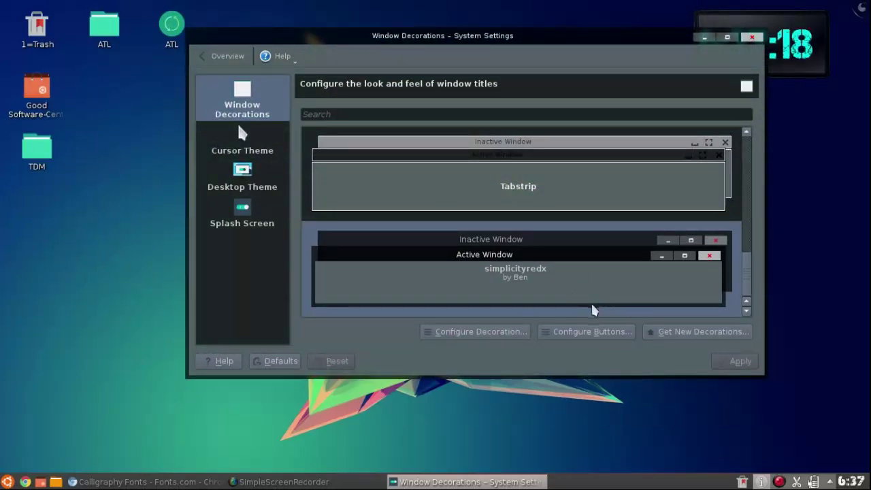
left_click(548, 295)
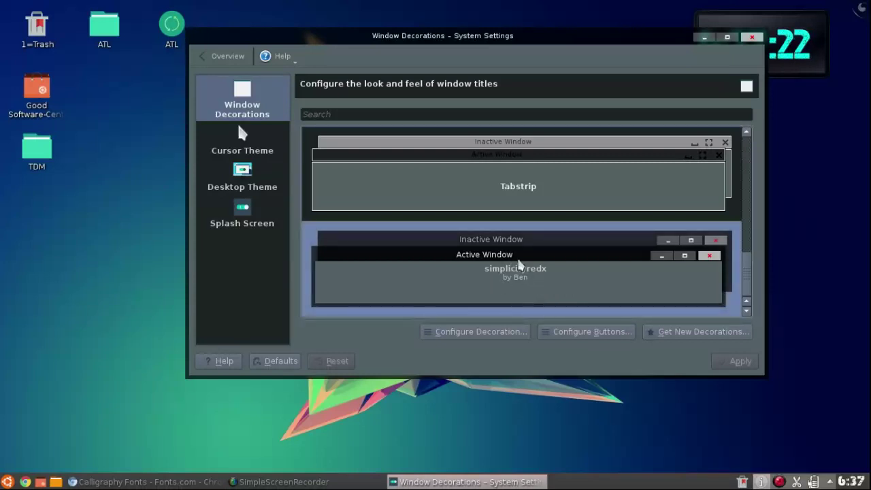
Step: Try out the DMZ (White) cursor theme and switch back to Oxygen White
left_click(235, 151)
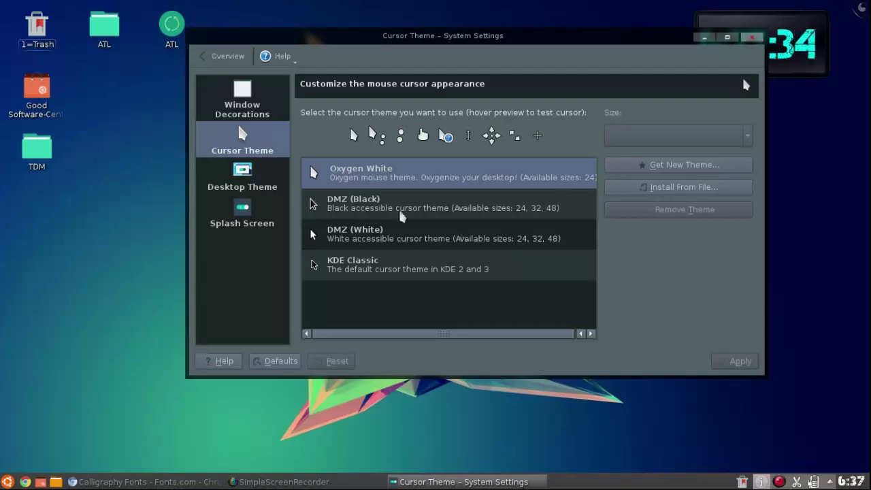
left_click(343, 242)
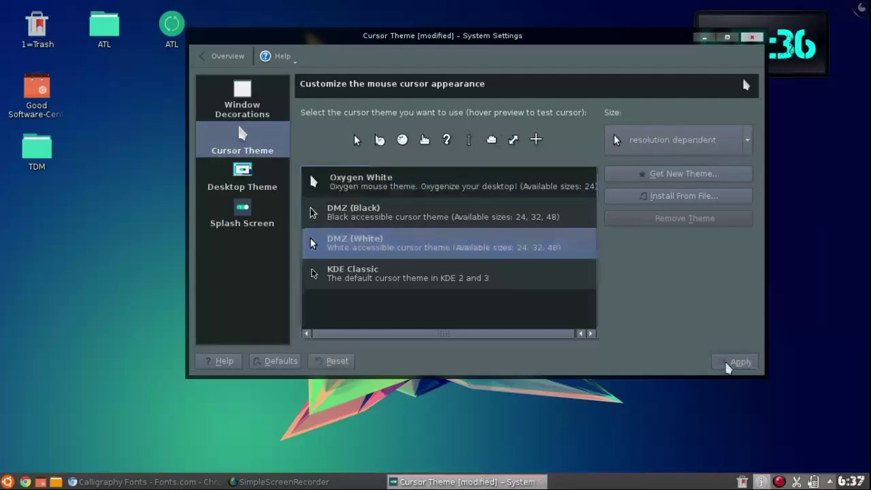
left_click(716, 361)
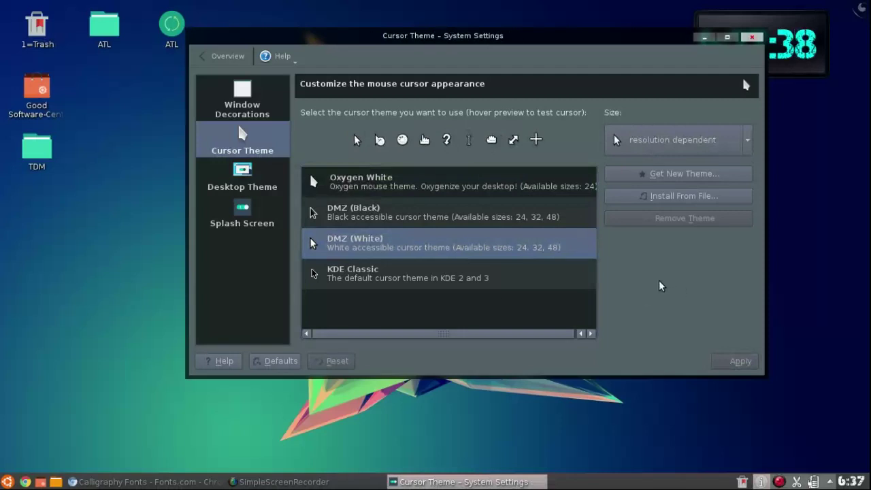
left_click(371, 191)
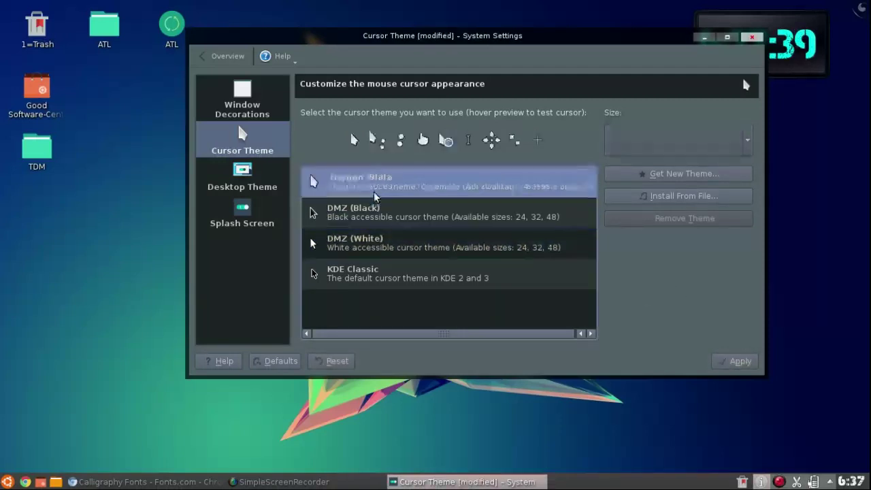
left_click(731, 366)
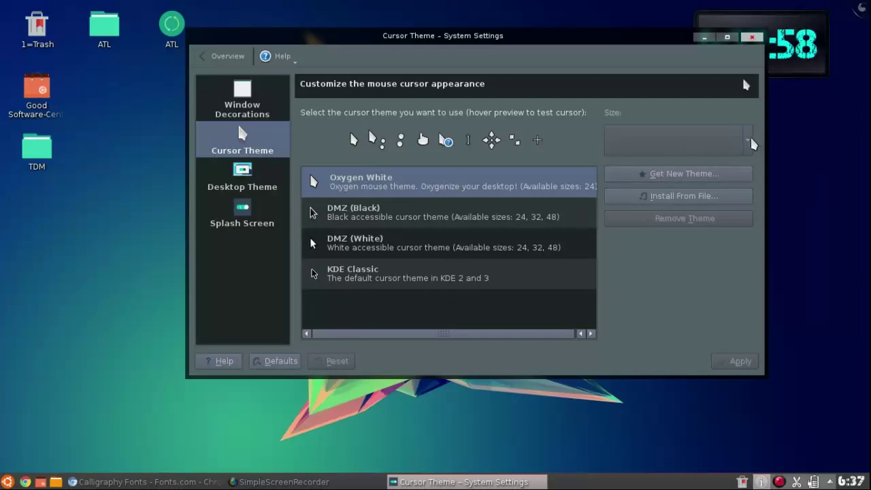
Step: Order the online cursor themes by rating, check the details of Pulse Glass and install its Pulse Glass package
left_click(714, 178)
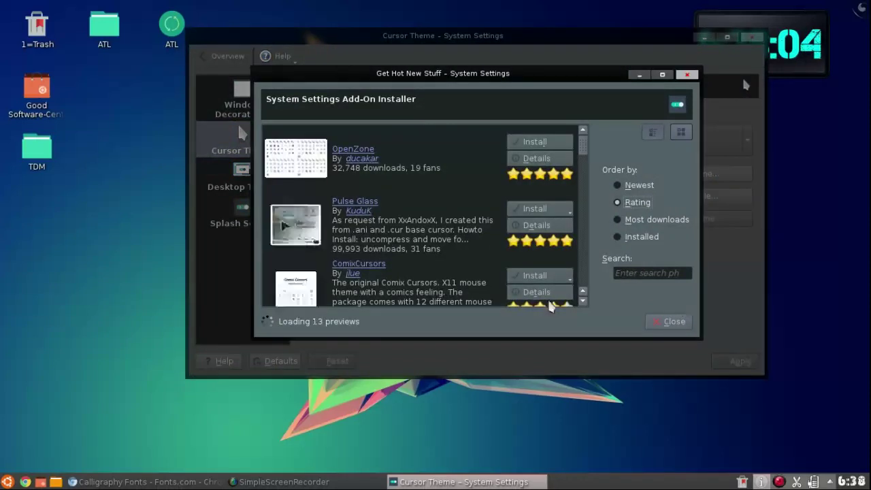
left_click(537, 225)
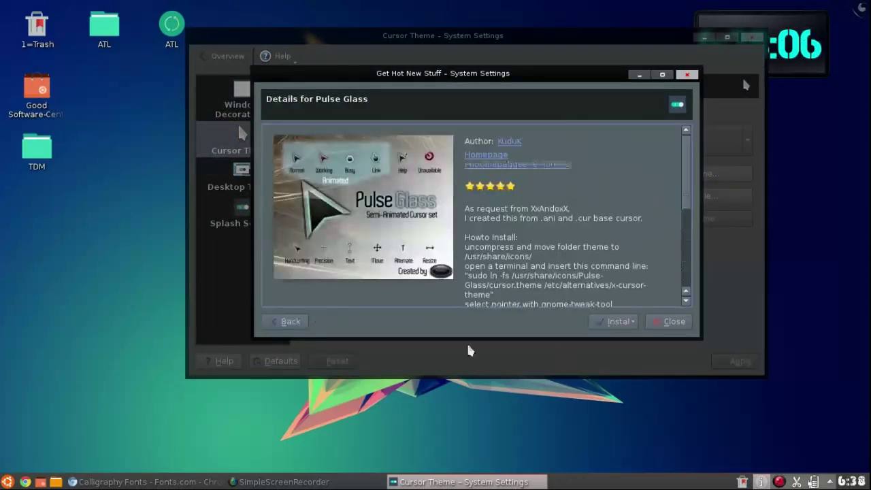
left_click(286, 322)
left_click(526, 208)
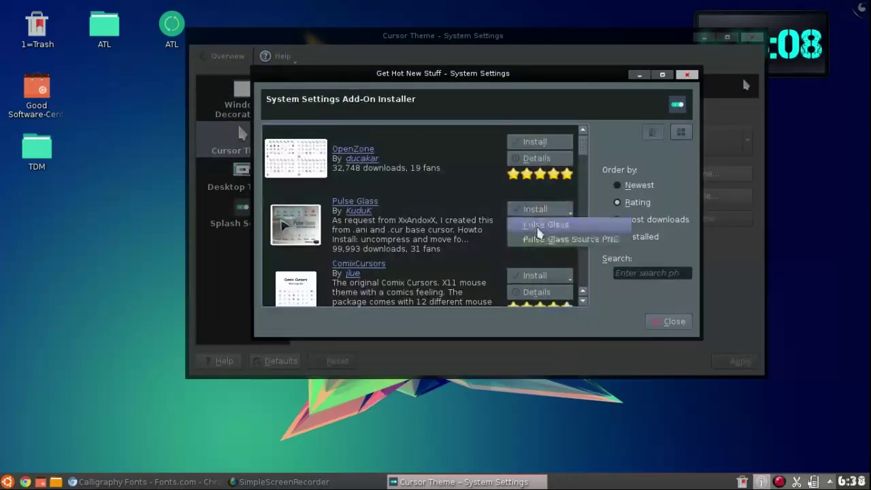
left_click(561, 232)
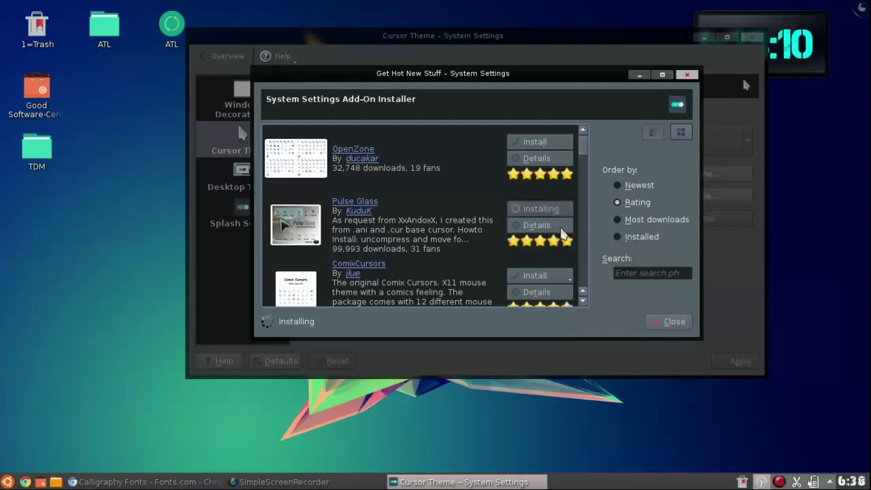
left_click(665, 321)
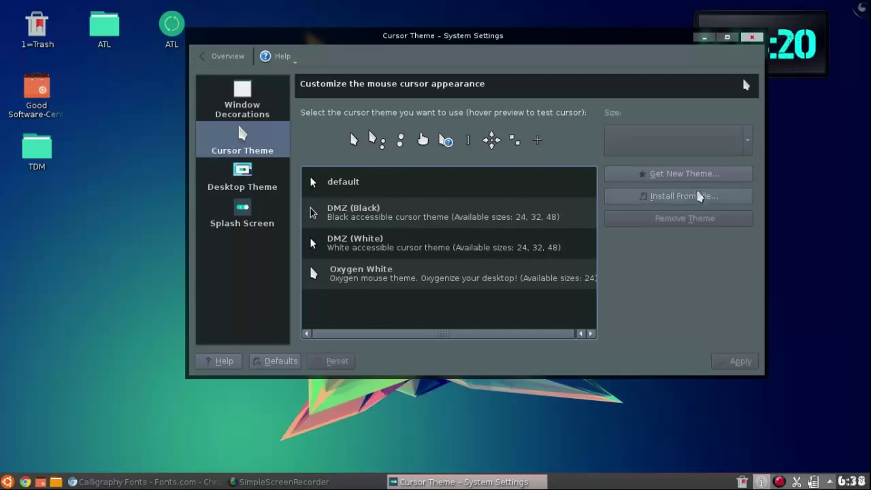
Step: Reopen the online cursor themes and install Numix-Cursor from the newest ones
left_click(684, 175)
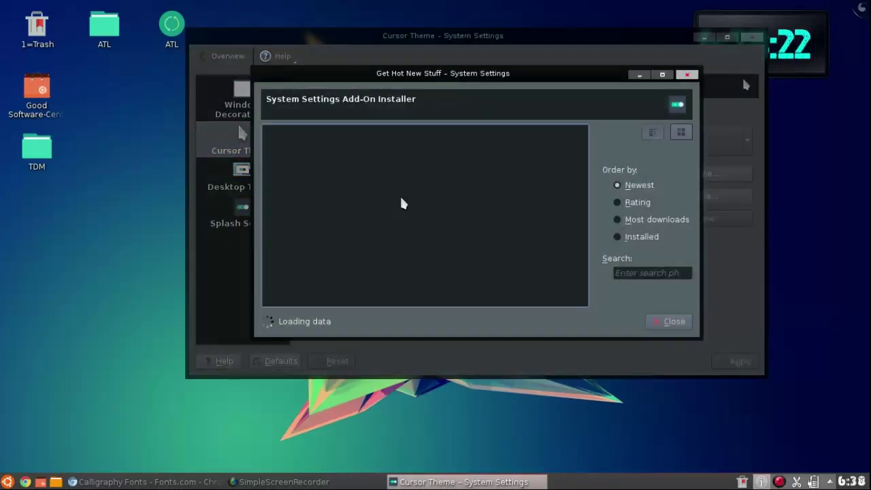
scroll(312, 187, "down", 5)
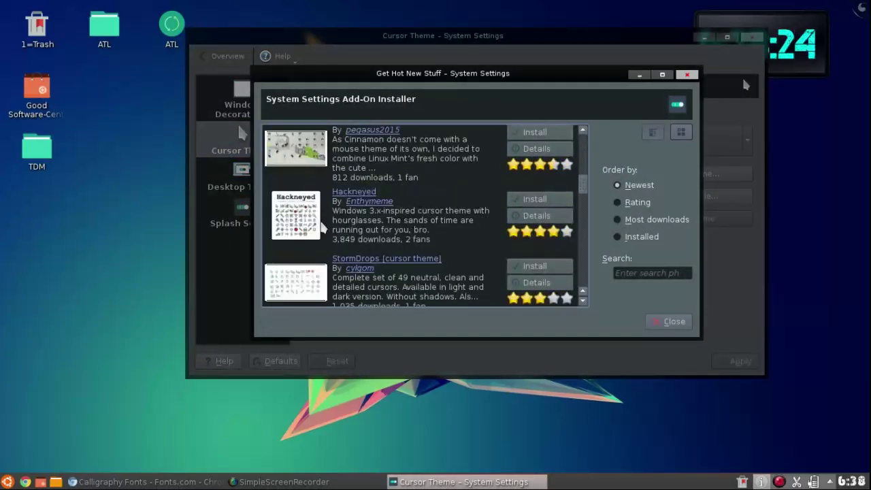
scroll(313, 188, "up", 3)
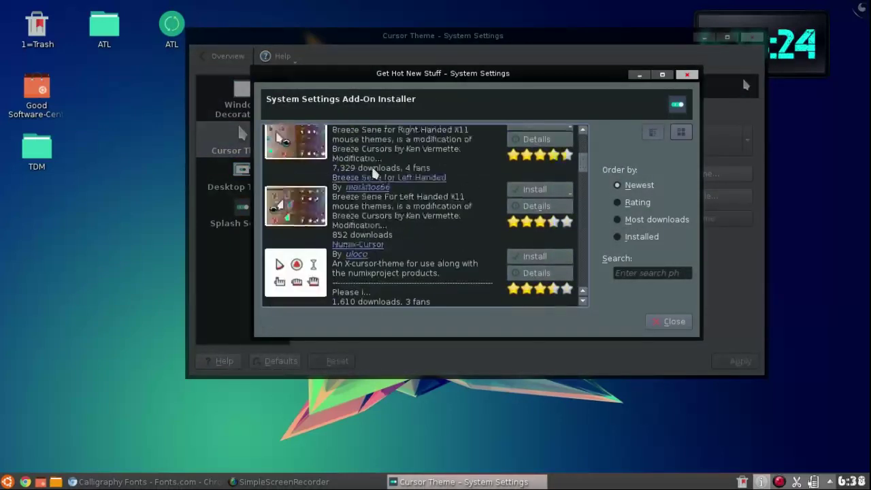
left_click(535, 256)
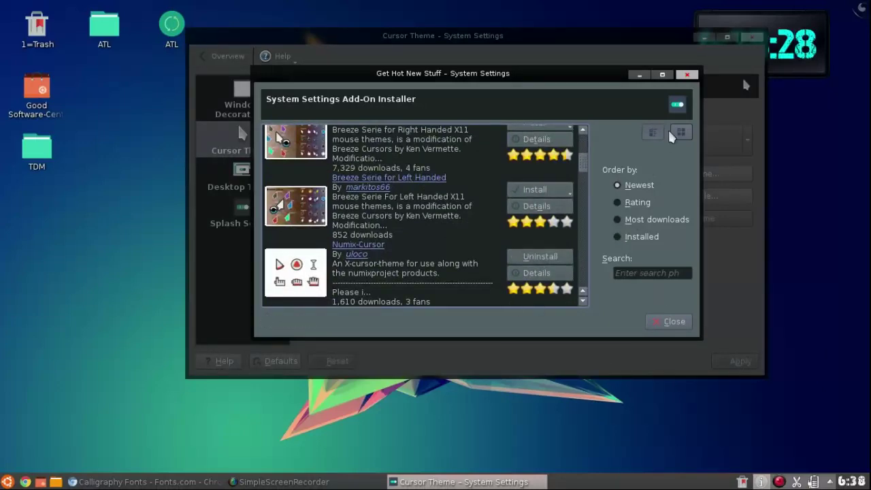
left_click(686, 74)
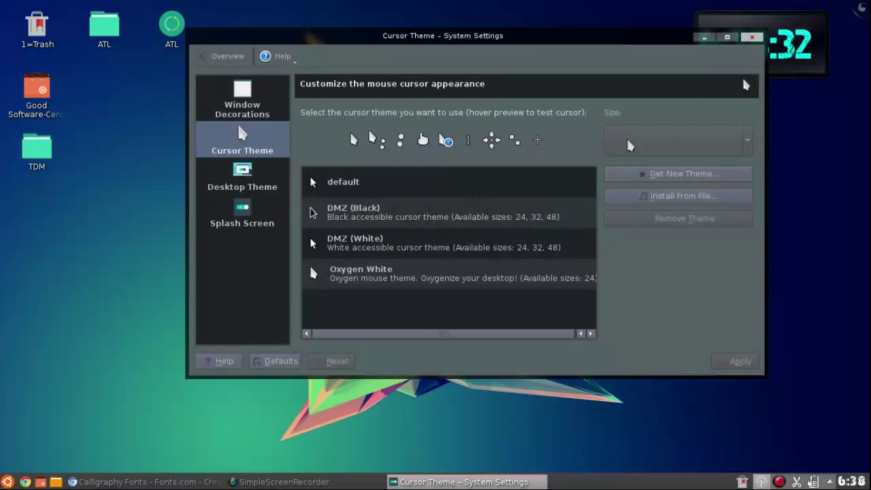
Step: Preview the default, DMZ (White) and Oxygen White cursor themes in the installed list
left_click(244, 170)
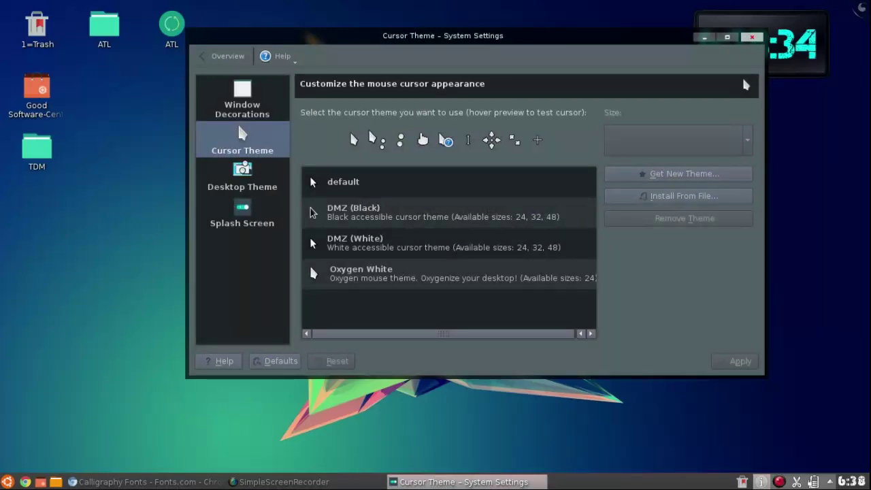
left_click(240, 130)
left_click(376, 183)
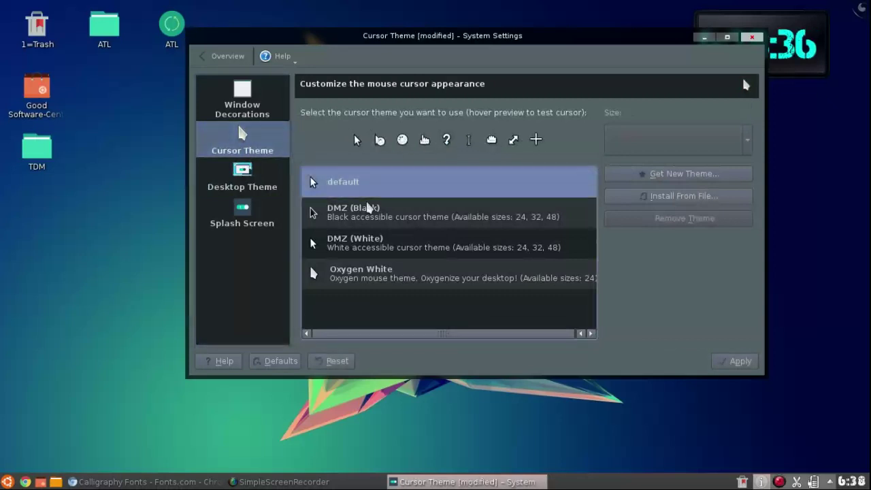
left_click(383, 247)
left_click(393, 279)
Step: Order the online cursor themes by rating and install OpenZone
left_click(633, 180)
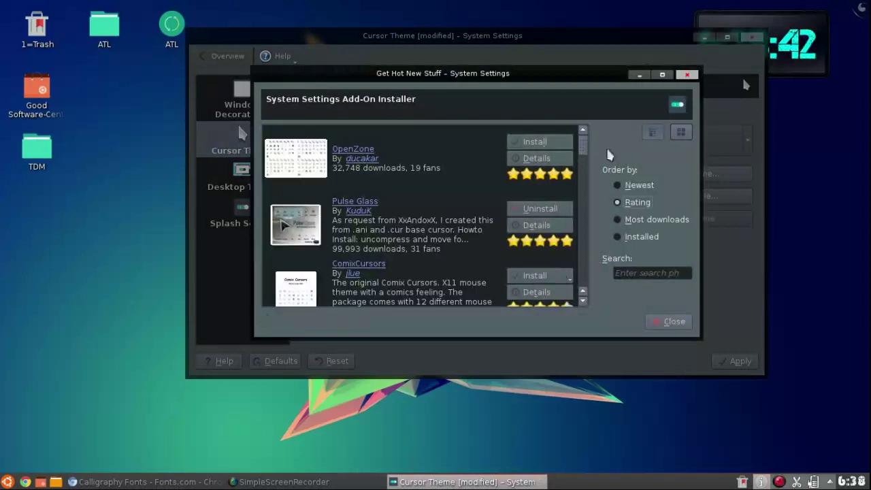
left_click(559, 141)
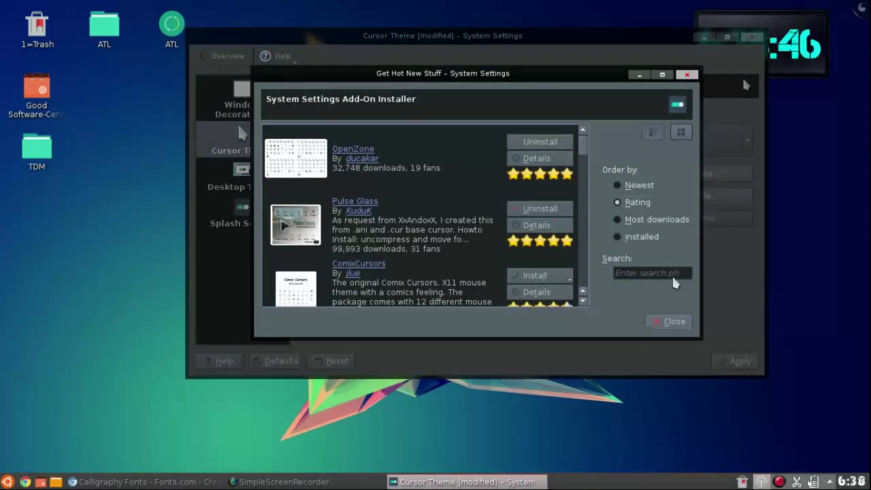
left_click(668, 322)
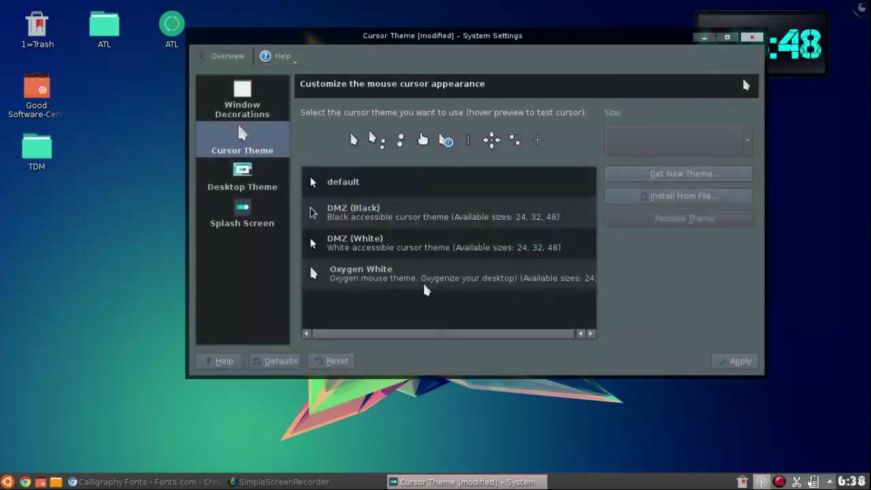
Step: Select the Oxygen White cursor theme and apply it while switching to the desktop theme settings
left_click(332, 283)
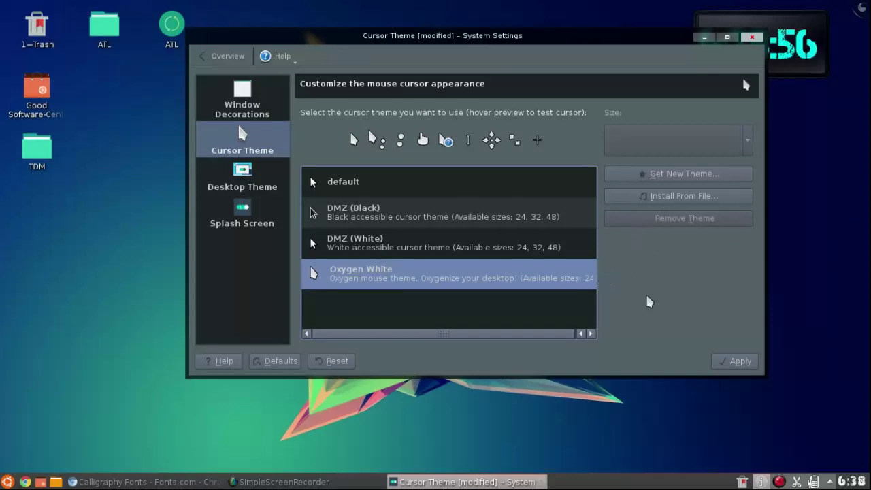
left_click(260, 178)
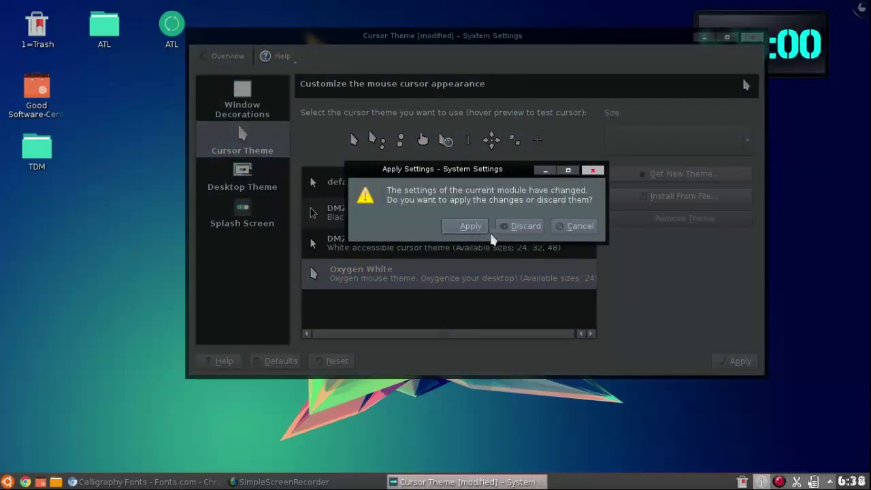
left_click(456, 227)
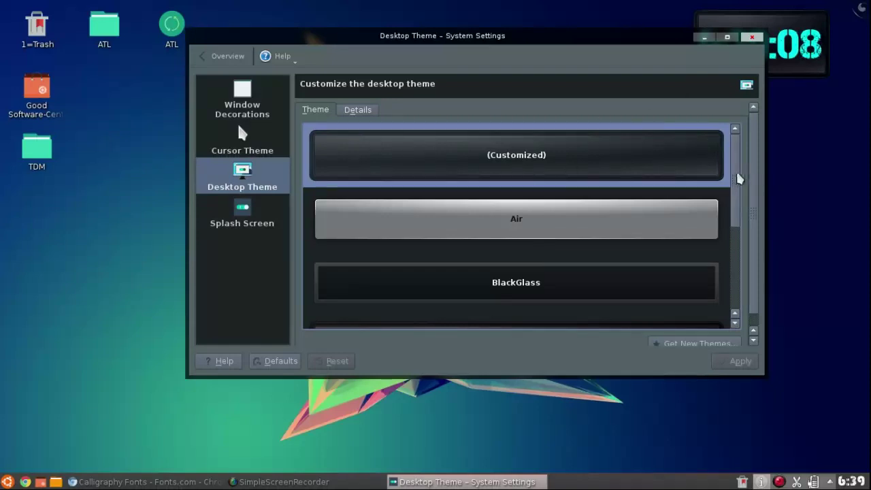
Step: Apply the Air desktop theme
left_click_drag(738, 177, 743, 90)
scroll(732, 191, "down", 1)
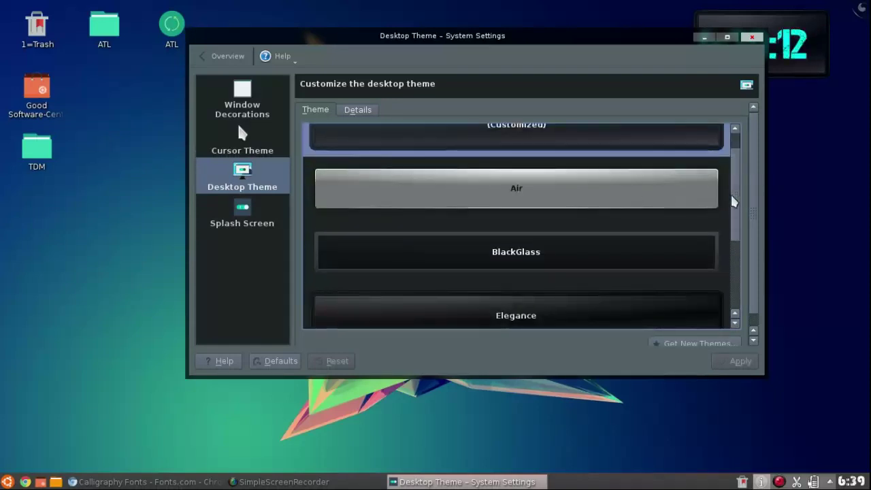
left_click(660, 216)
left_click(731, 362)
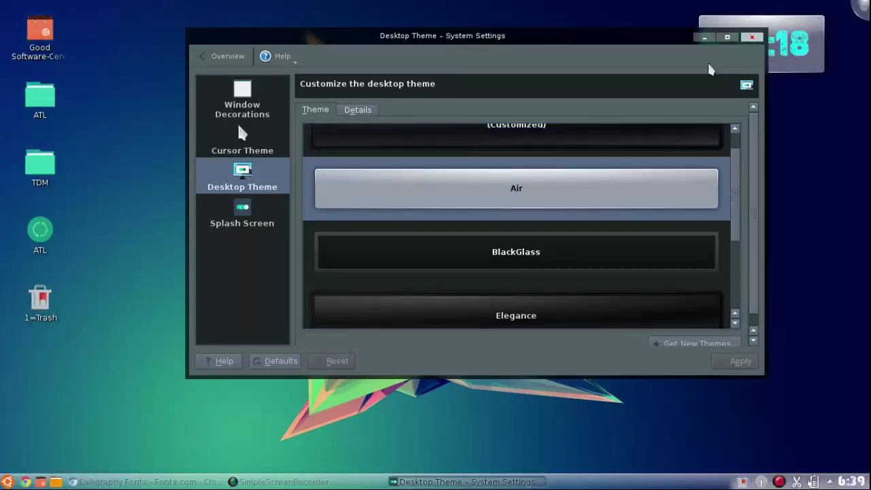
Step: Move the settings window around to see the Air theme on the desktop and look through the installed desktop themes
left_click_drag(609, 53, 461, 86)
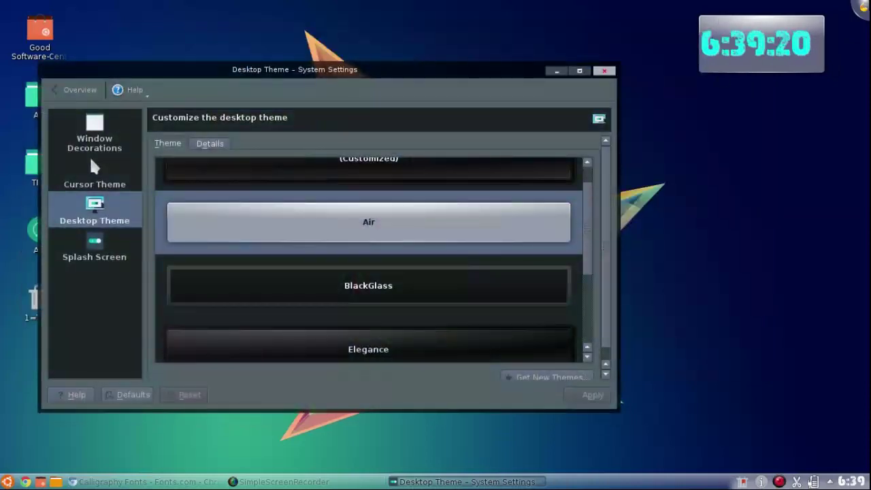
left_click_drag(340, 83, 391, 33)
scroll(486, 211, "up", 1)
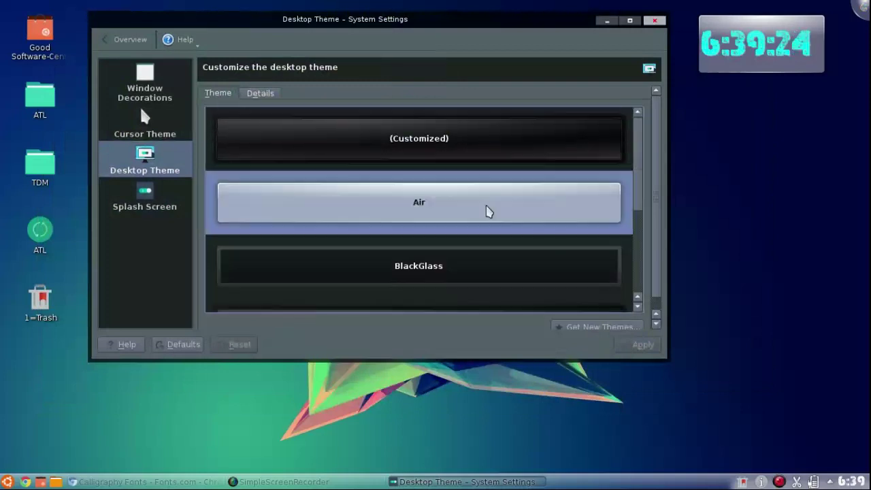
scroll(486, 211, "down", 3)
scroll(511, 212, "up", 3)
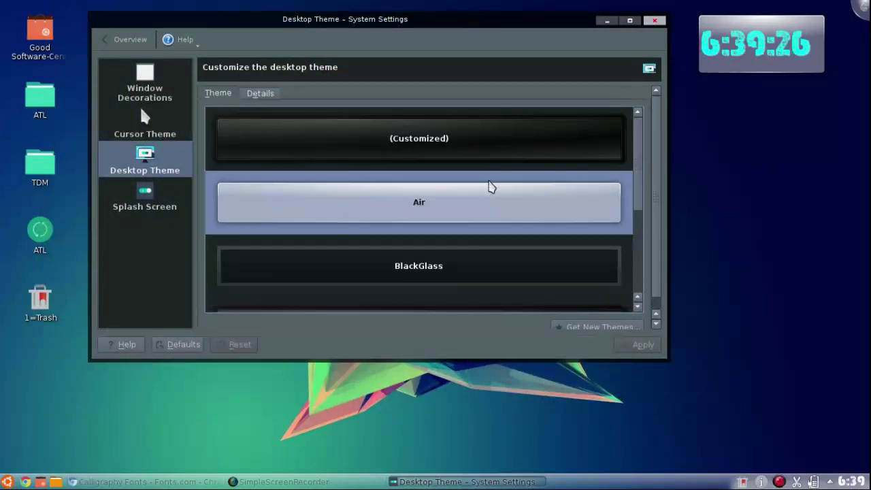
Step: Browse the online desktop themes ordered by rating and close the add-on installer
left_click(598, 327)
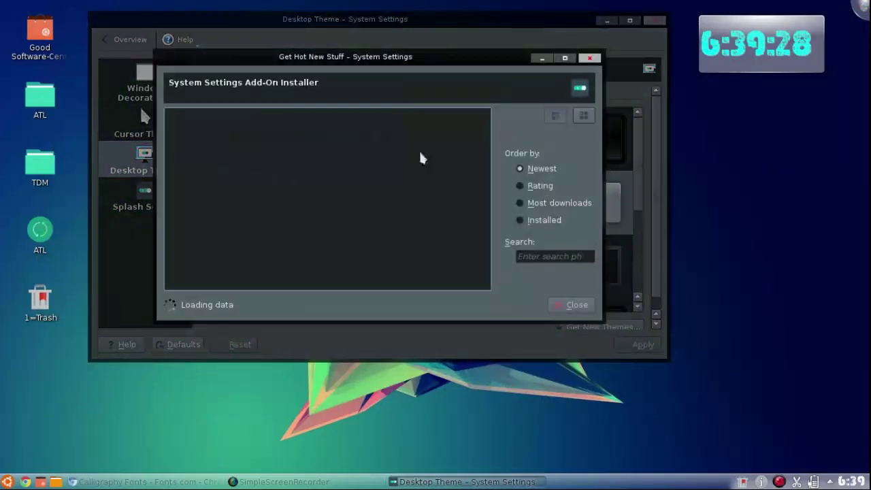
left_click(544, 190)
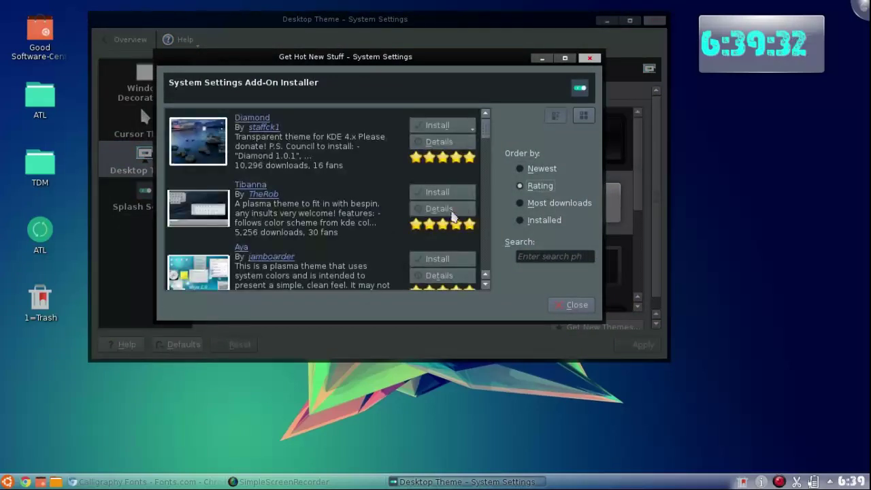
scroll(282, 252, "down", 5)
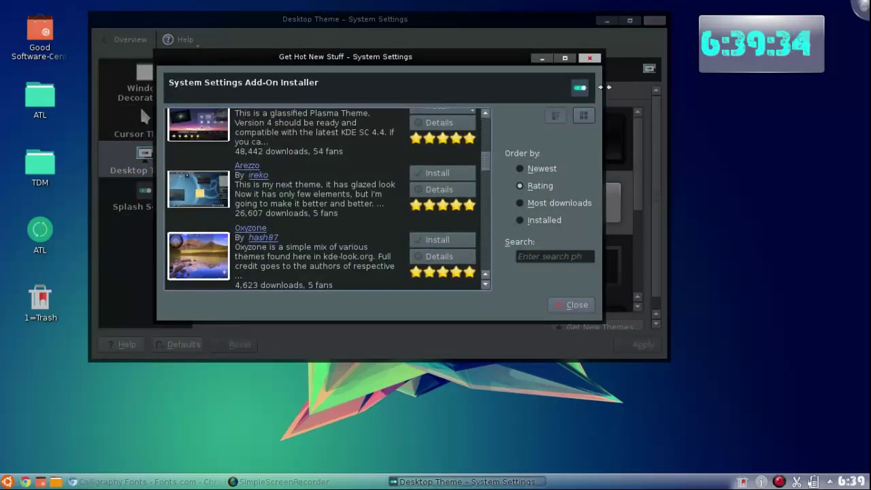
left_click(590, 58)
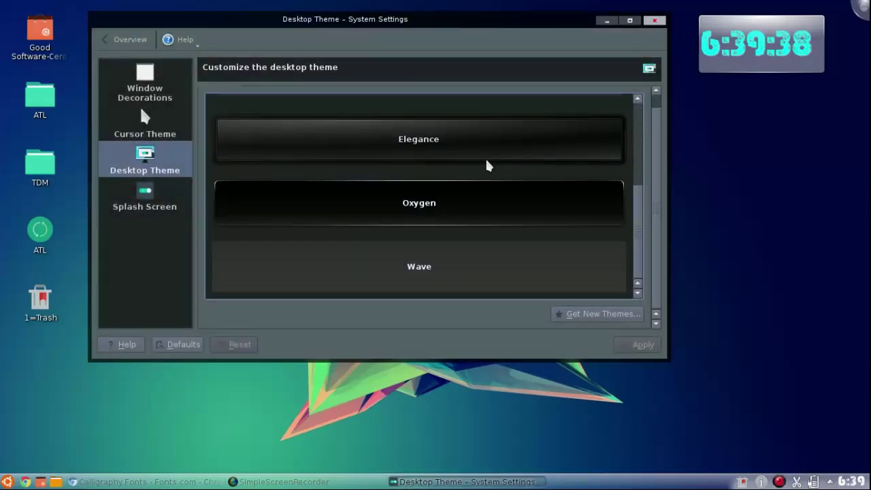
Step: Apply the Elegance desktop theme
left_click(487, 165)
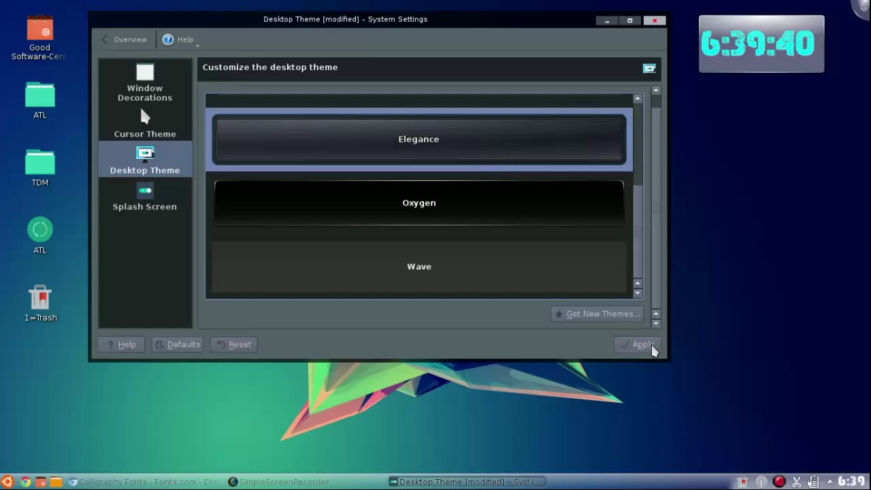
left_click(651, 347)
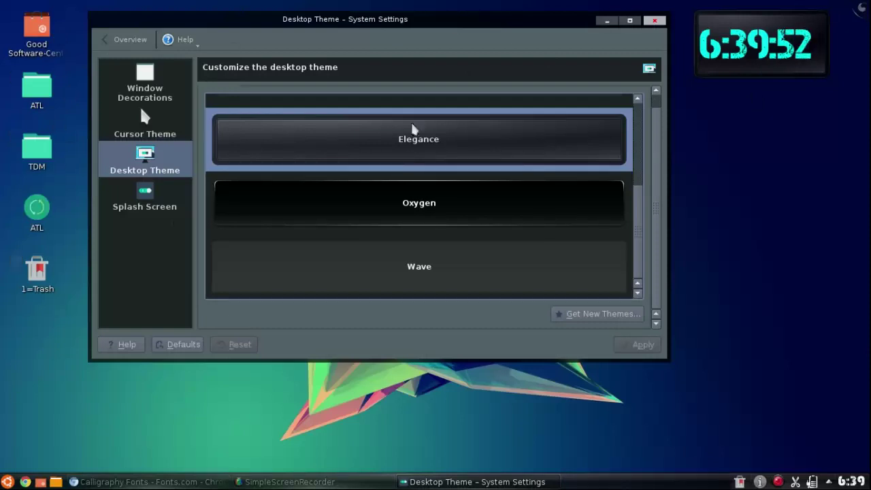
Step: Look through the desktop themes and examine the customized theme's item sources in the details view with the window maximized
scroll(443, 180, "up", 3)
scroll(469, 207, "down", 3)
scroll(453, 258, "up", 5)
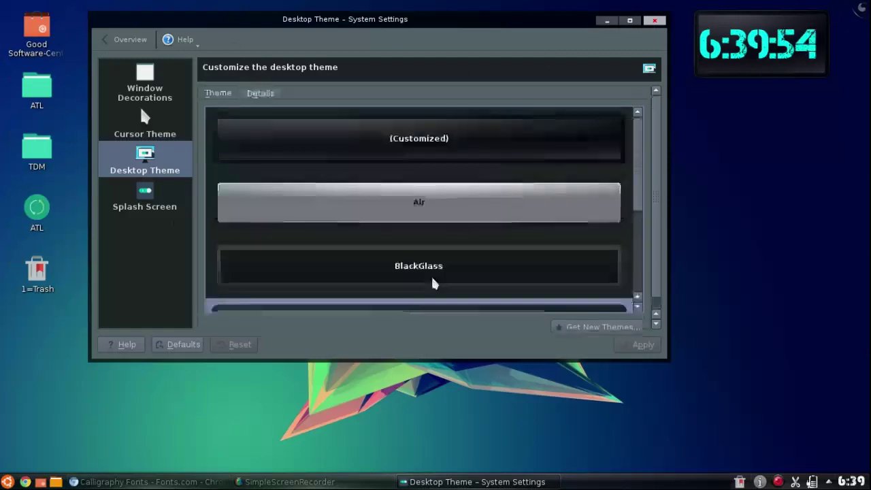
left_click(272, 95)
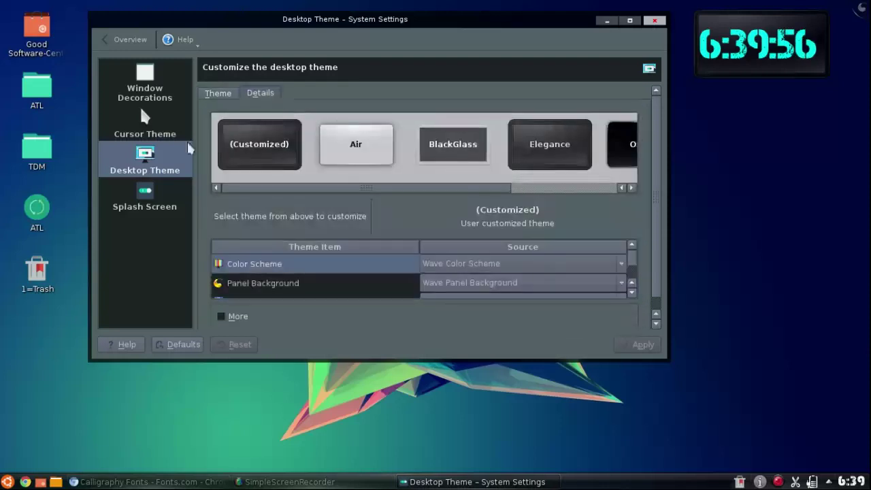
scroll(304, 205, "down", 1)
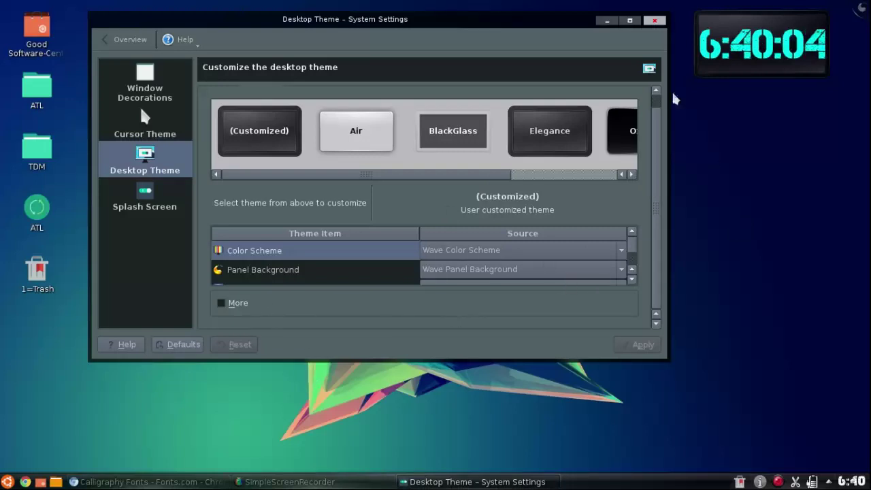
left_click(629, 20)
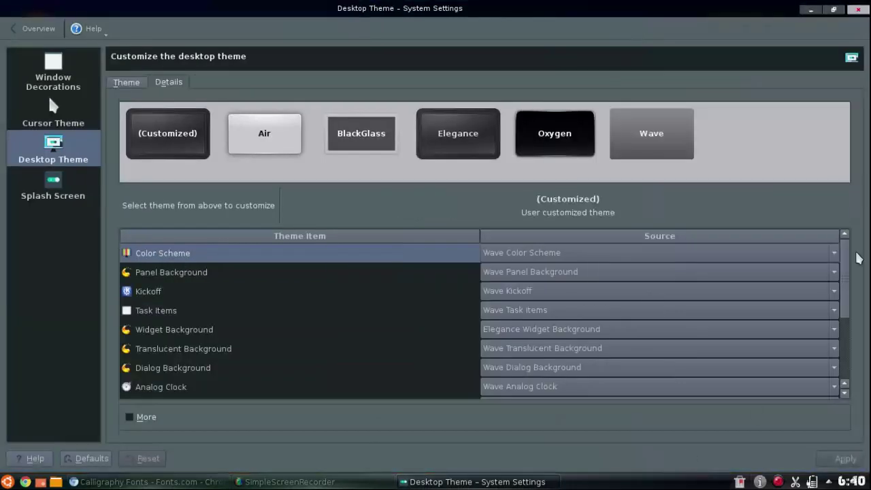
scroll(848, 272, "down", 2)
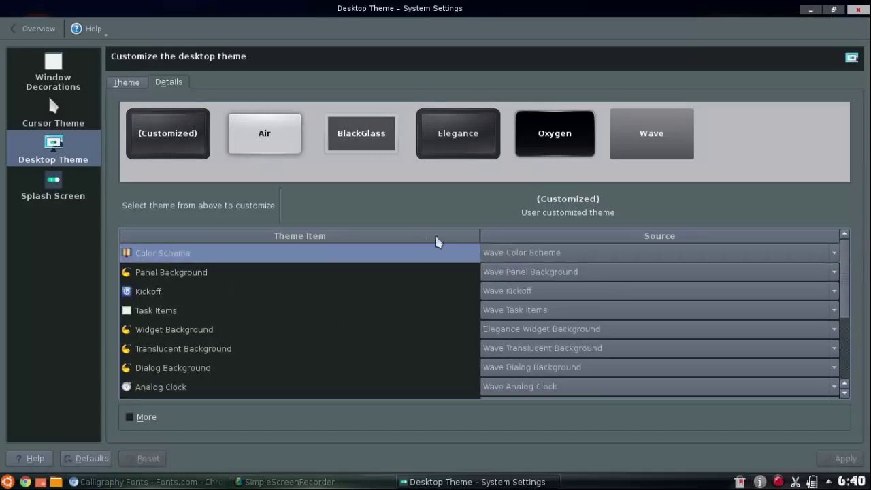
Step: Try Oxygen Task Items as the source for the customized theme's task items, discarding the change when switching to the splash screen settings
left_click(525, 256)
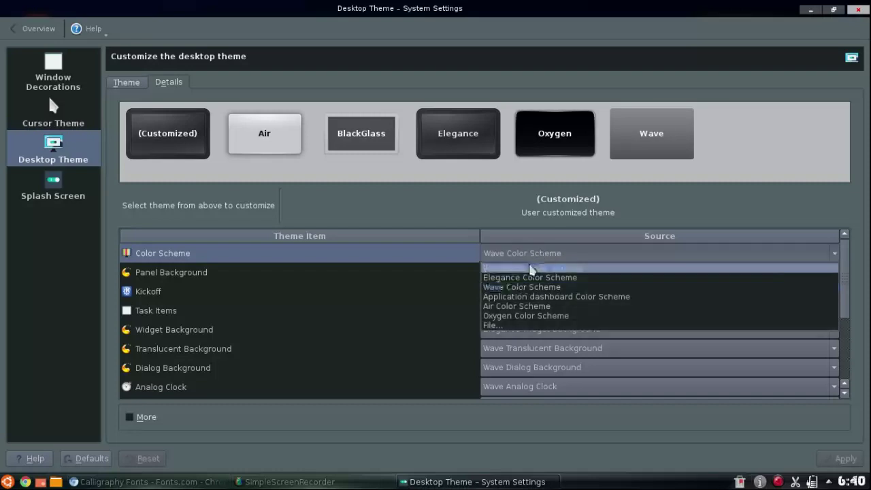
left_click(517, 259)
left_click(544, 302)
left_click(541, 311)
left_click(640, 369)
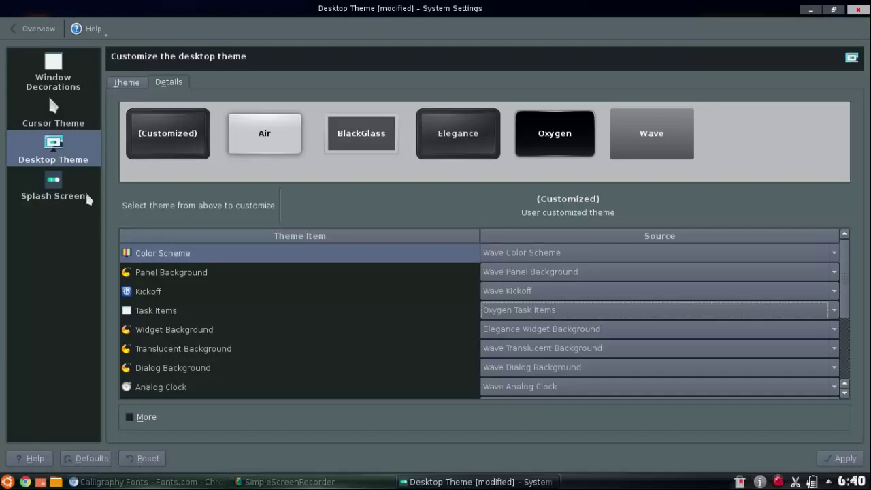
left_click(59, 204)
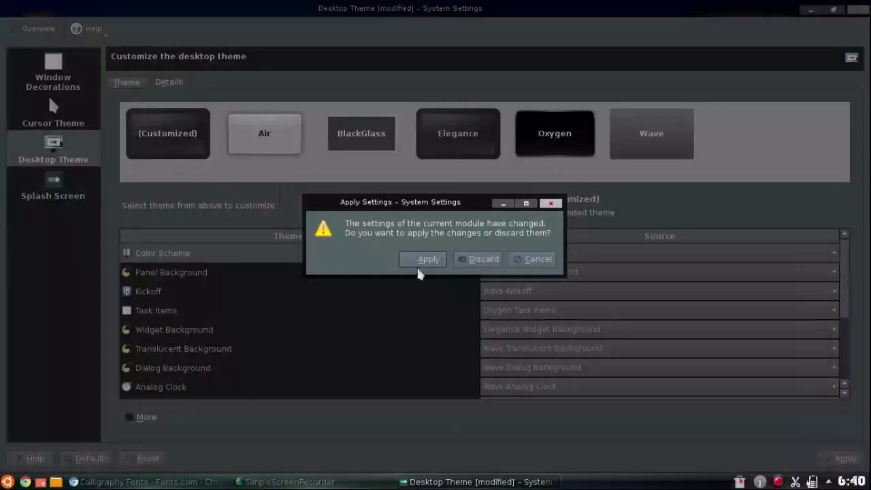
left_click(478, 258)
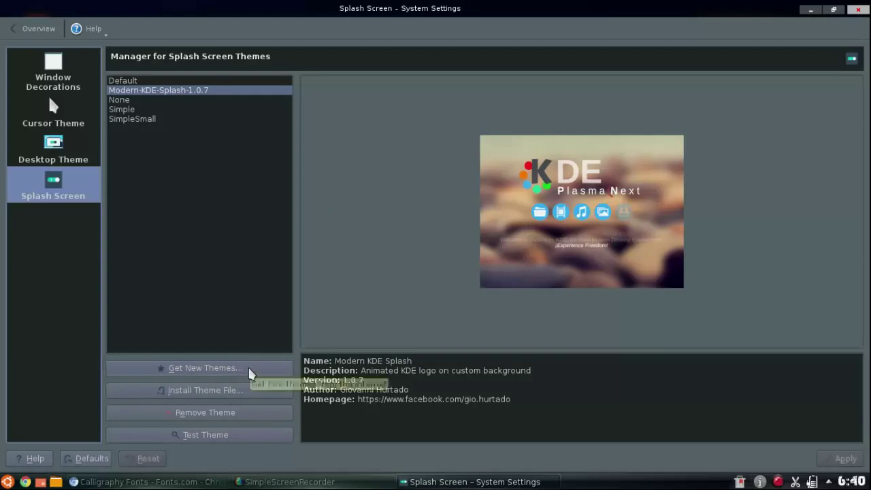
Step: Preview the None, Simple, SimpleSmall and Default splash screen themes and return to the overview, discarding the selection
left_click(131, 101)
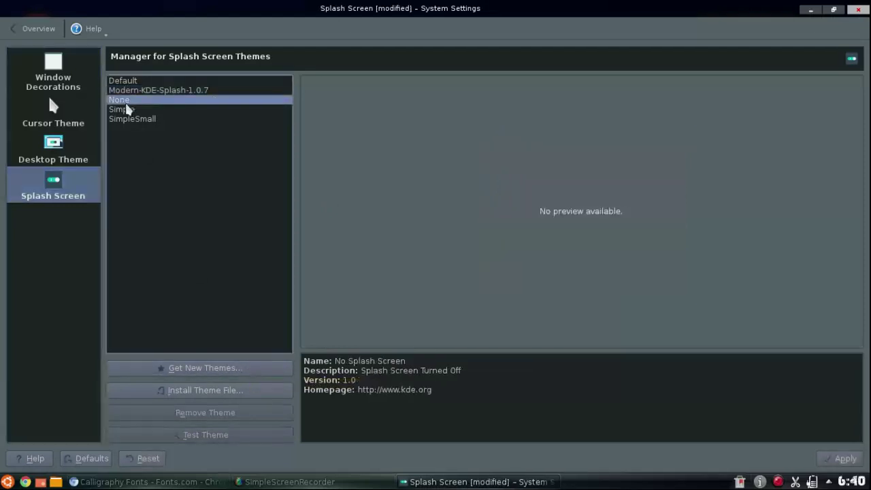
left_click(131, 110)
left_click(125, 120)
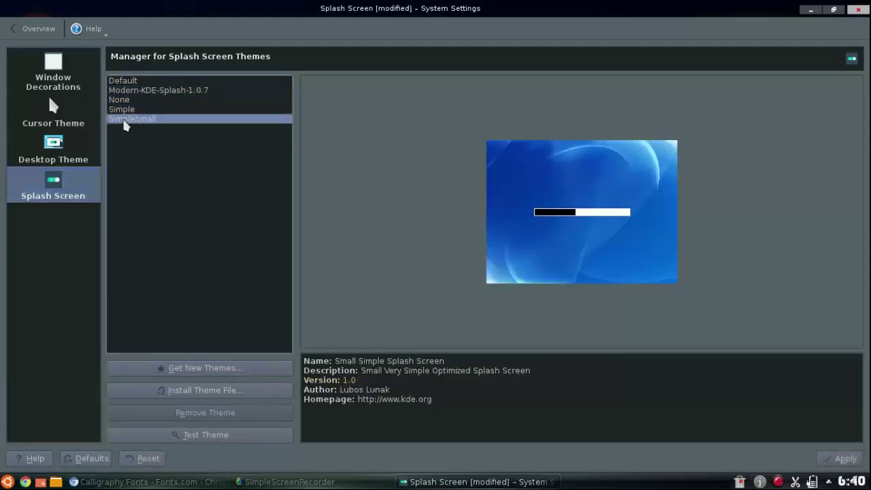
left_click(136, 83)
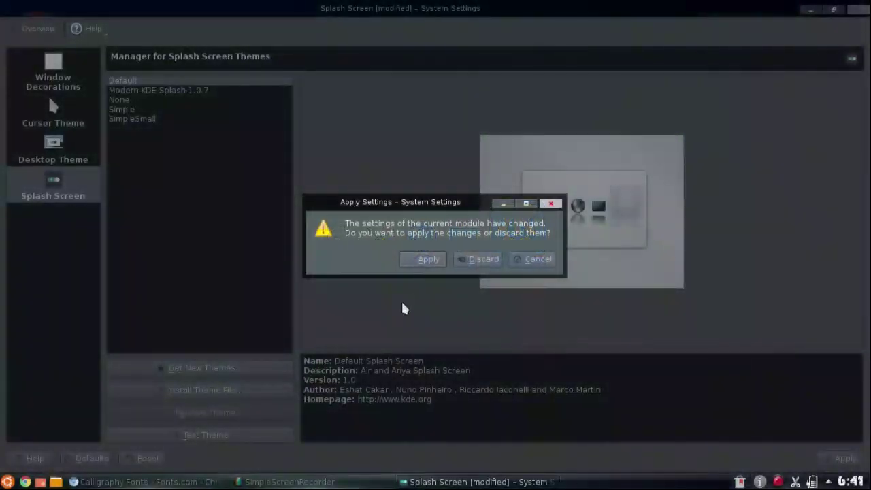
left_click(483, 259)
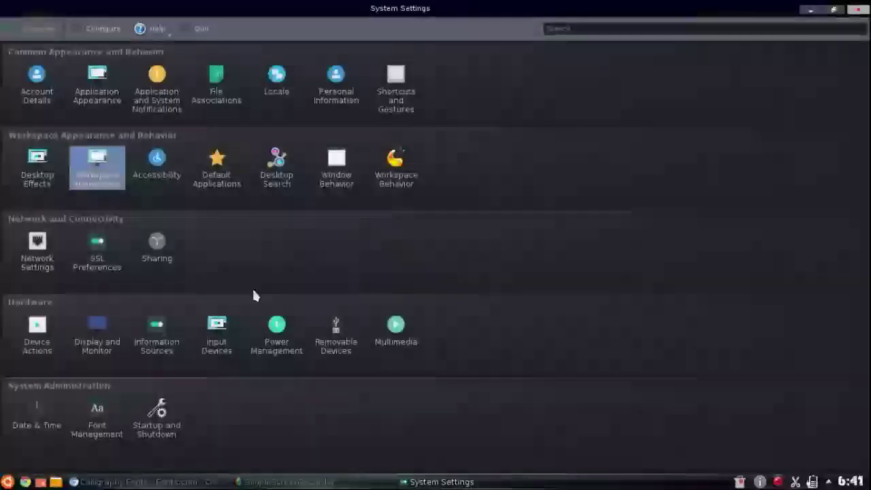
Step: Reopen the splash screen settings under Workspace Appearance and browse the newest splash themes available online
left_click(101, 170)
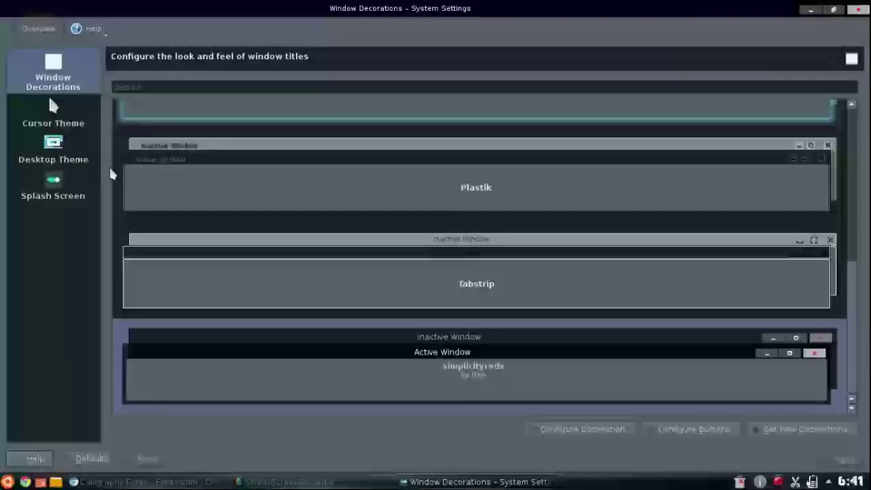
left_click(50, 185)
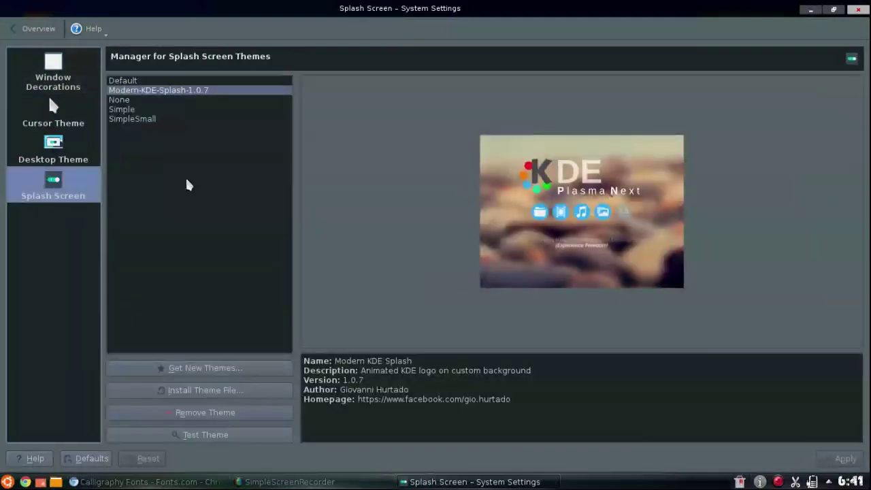
left_click(225, 370)
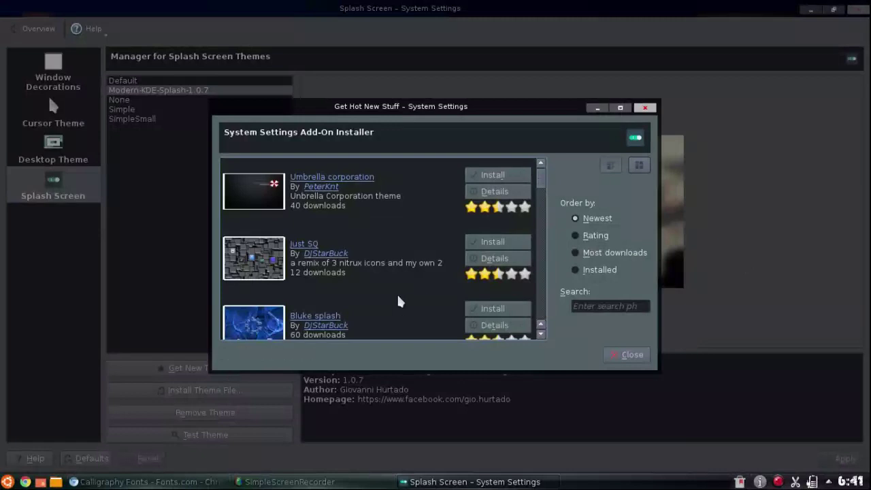
scroll(398, 306, "down", 2)
scroll(400, 300, "down", 1)
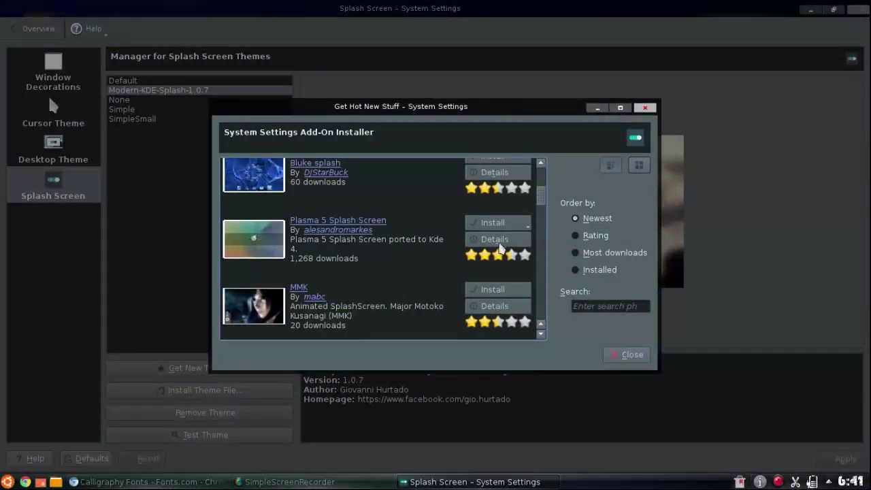
Step: Review the details of Plasma 5 Splash Screen, install it and close the add-on installer
left_click(499, 241)
left_click(590, 355)
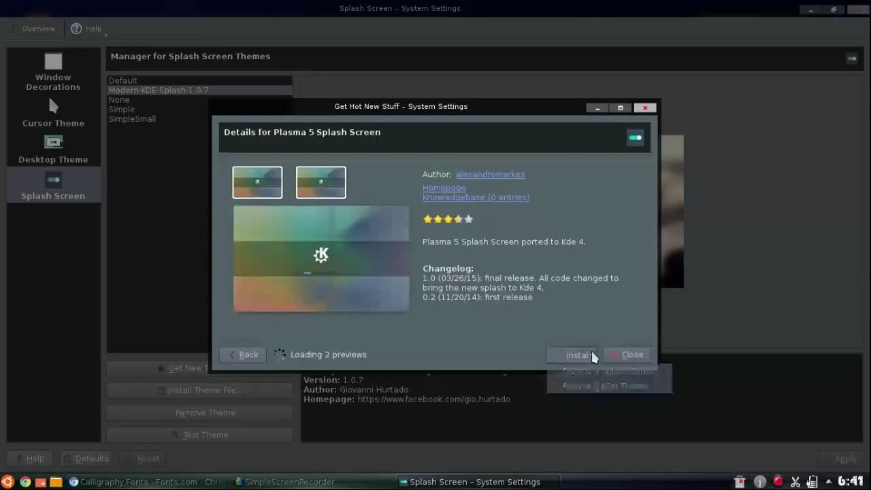
left_click(601, 376)
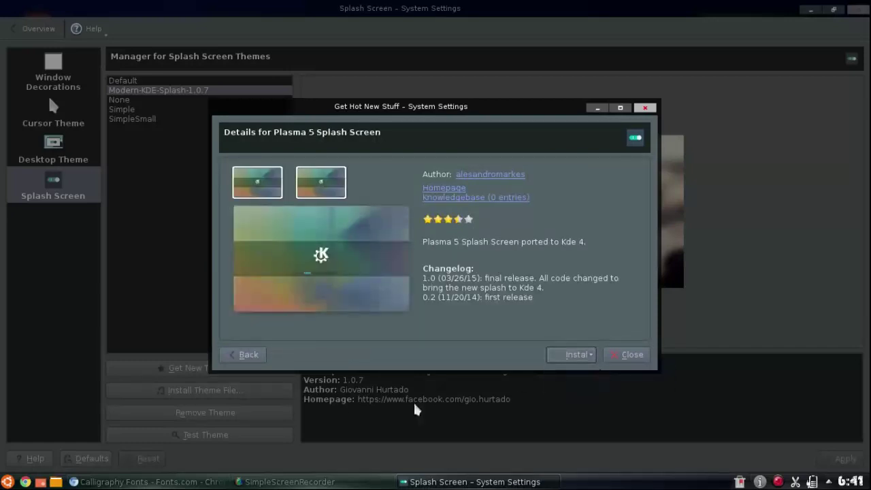
left_click(259, 355)
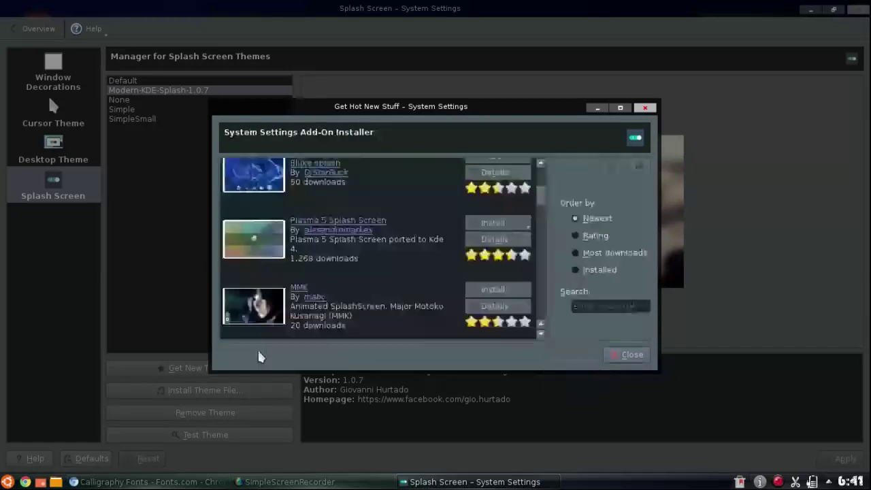
left_click(506, 219)
left_click(509, 241)
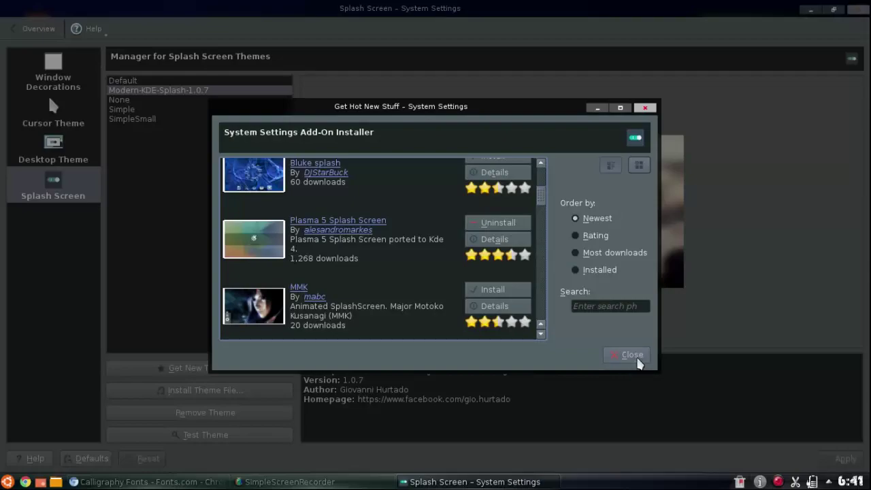
left_click(638, 360)
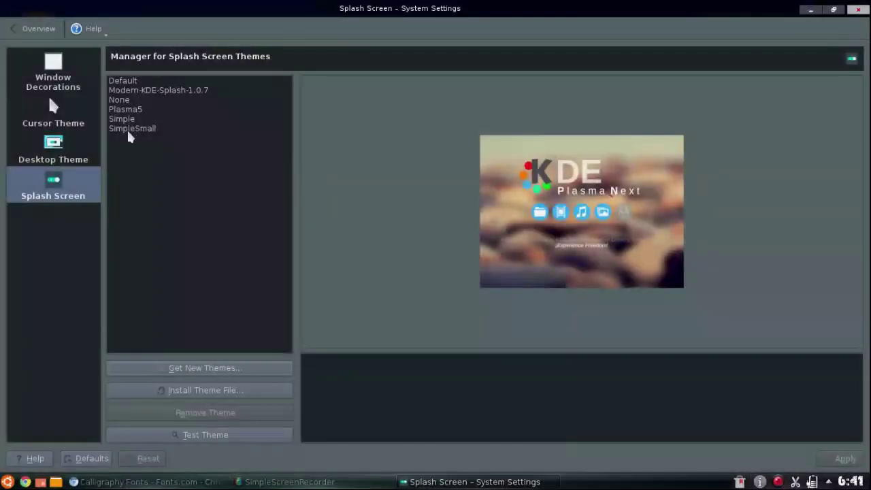
Step: Apply the Plasma5 splash screen theme, test it in full screen and dismiss the test
left_click(130, 109)
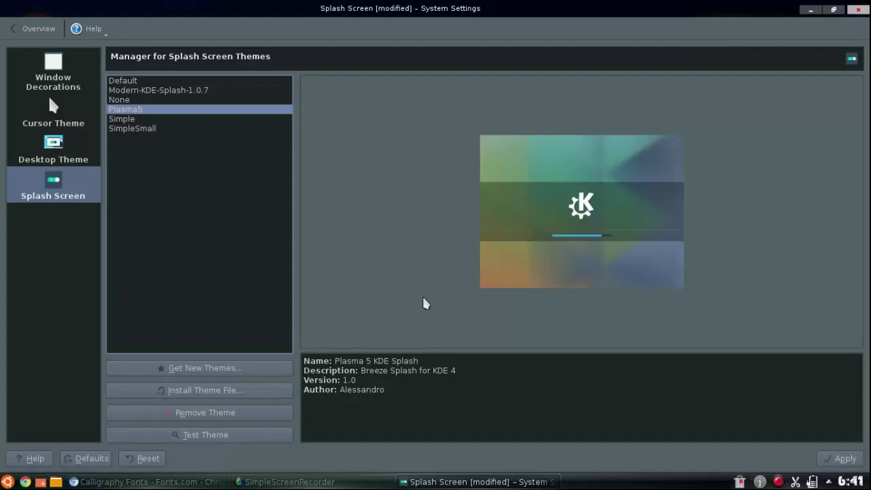
left_click(840, 459)
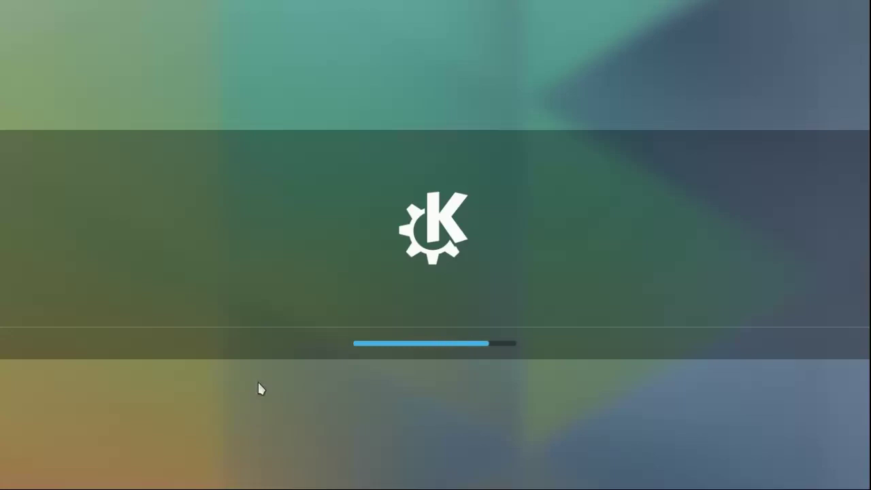
left_click(258, 384)
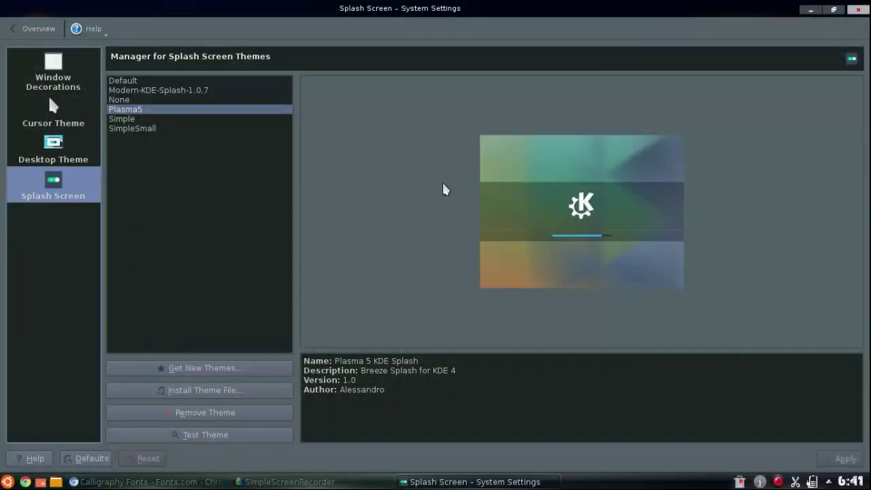
Step: Preview the Modern-KDE-Splash-1.0.7 and Simple themes, reselect Plasma5 and apply it while returning to the settings overview
left_click(158, 95)
left_click(148, 120)
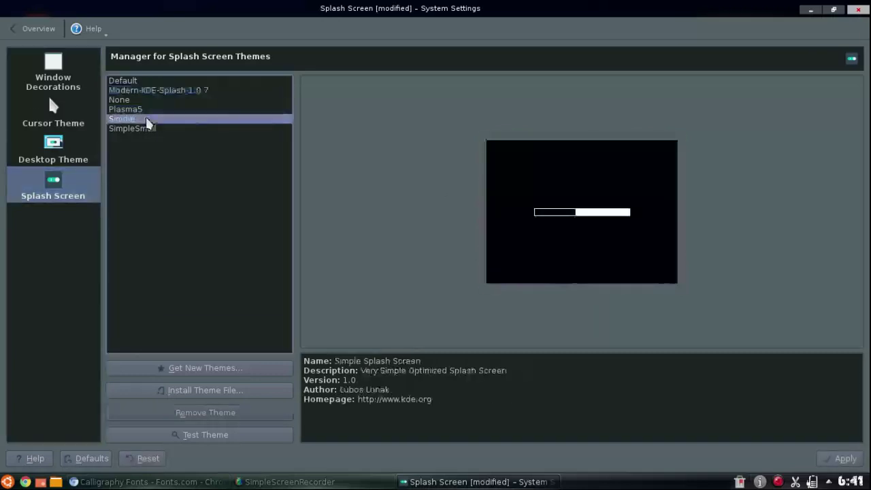
left_click(152, 111)
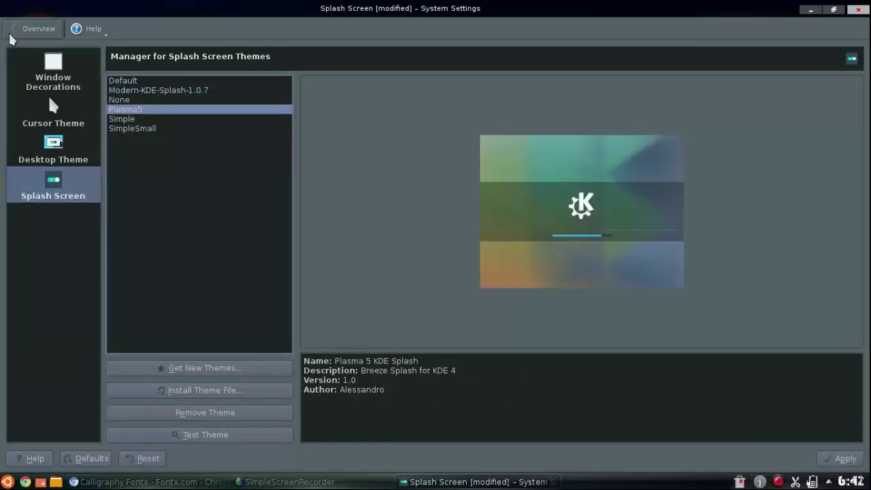
left_click(41, 56)
left_click(417, 257)
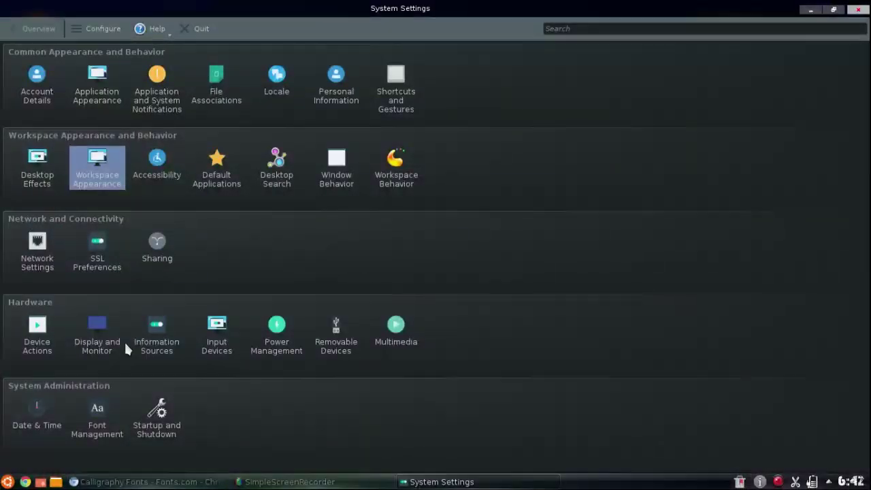
Step: Open the Display and Monitor settings and examine the eDP1 and HDMI1 output entries under Size & Orientation
left_click(87, 344)
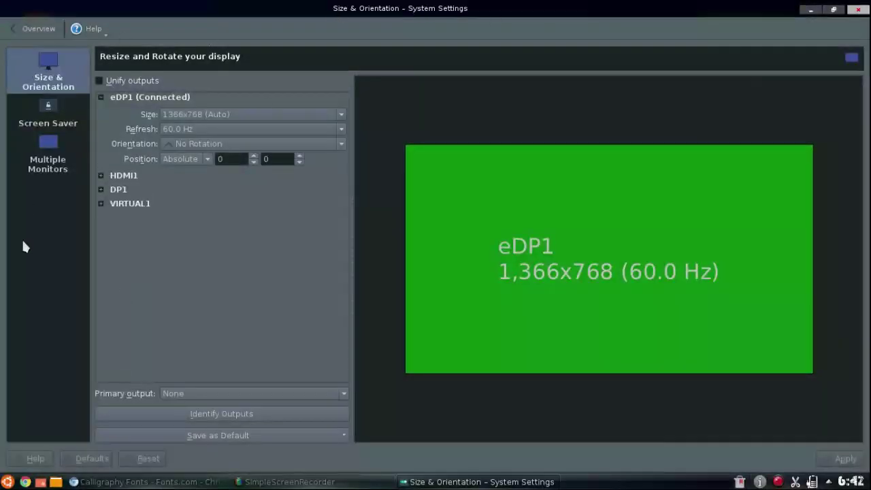
left_click(17, 29)
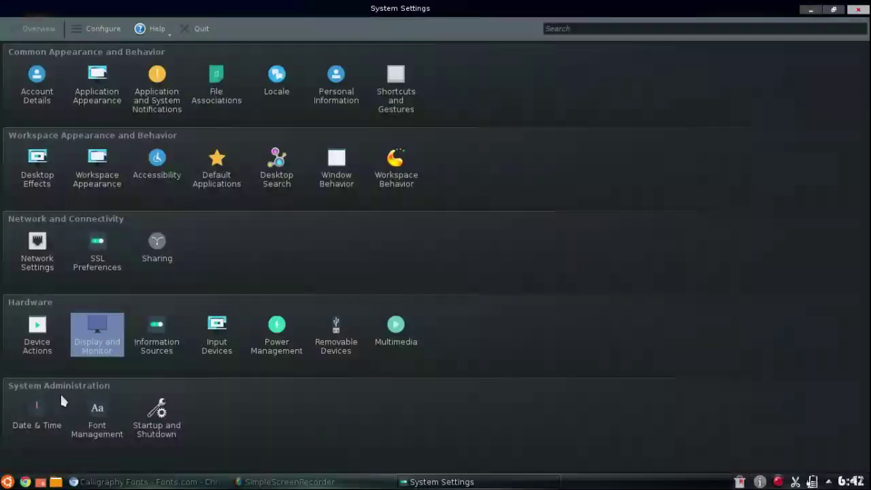
left_click(98, 325)
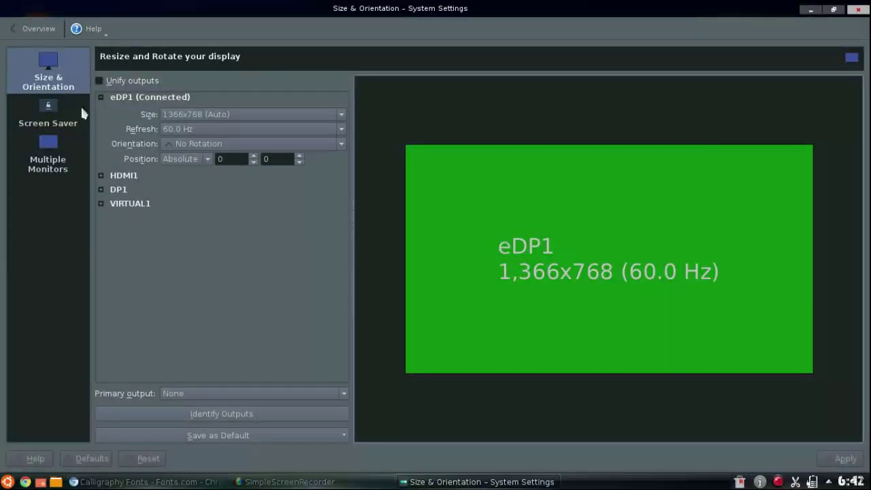
left_click(101, 97)
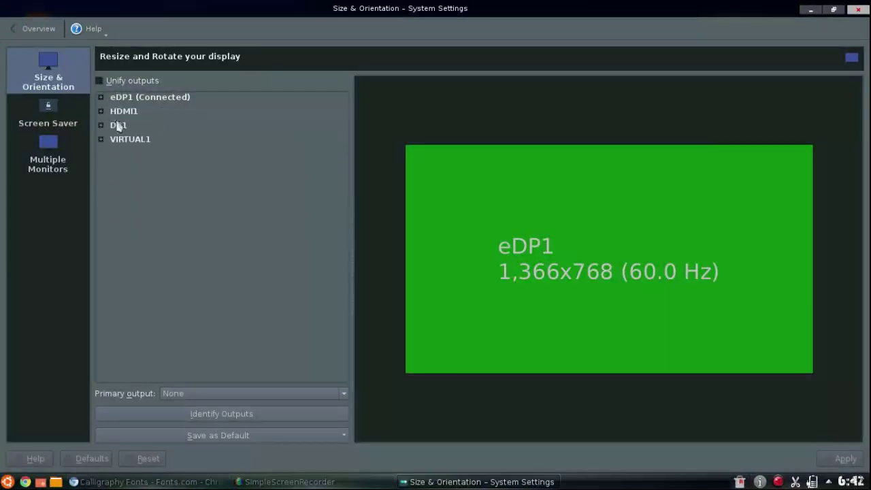
left_click(100, 111)
left_click(100, 111)
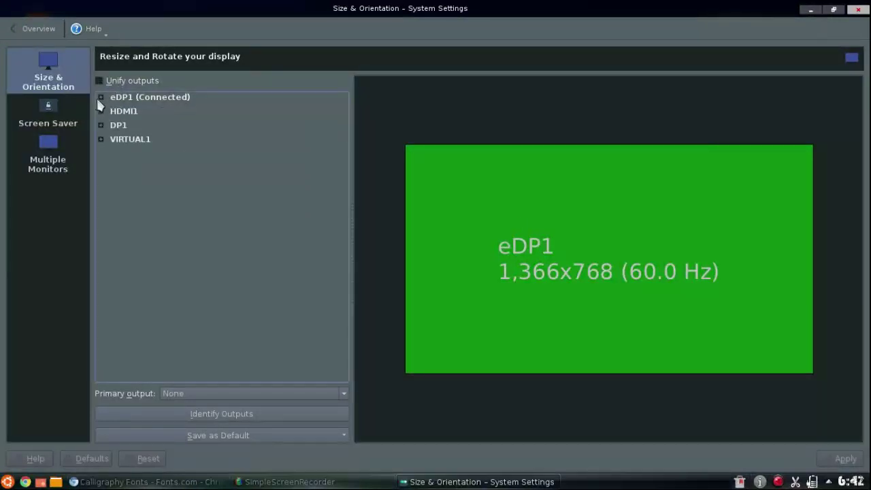
Step: Open the Screen Saver settings, select Blank Screen and set the automatic start delay to 1 minute
left_click(27, 107)
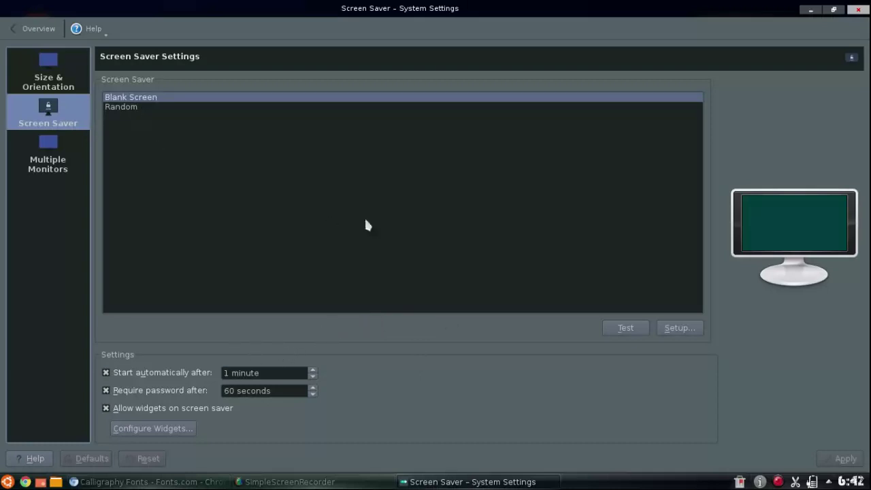
left_click(139, 98)
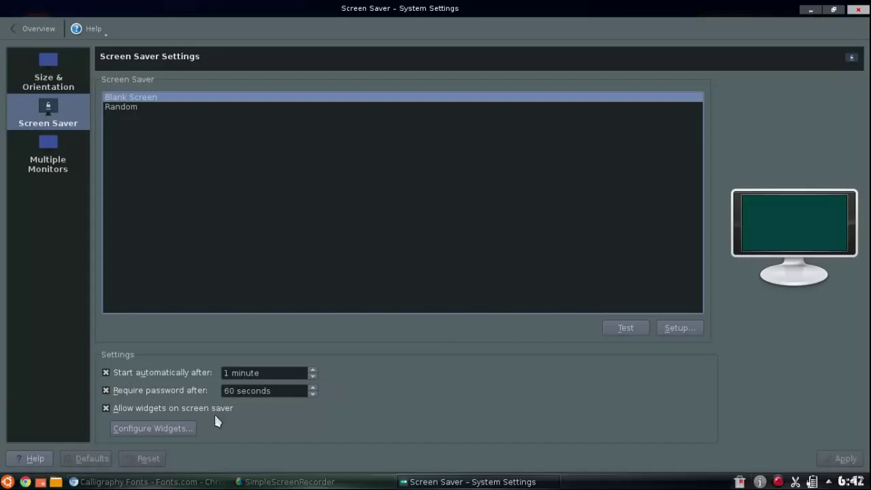
left_click(313, 370)
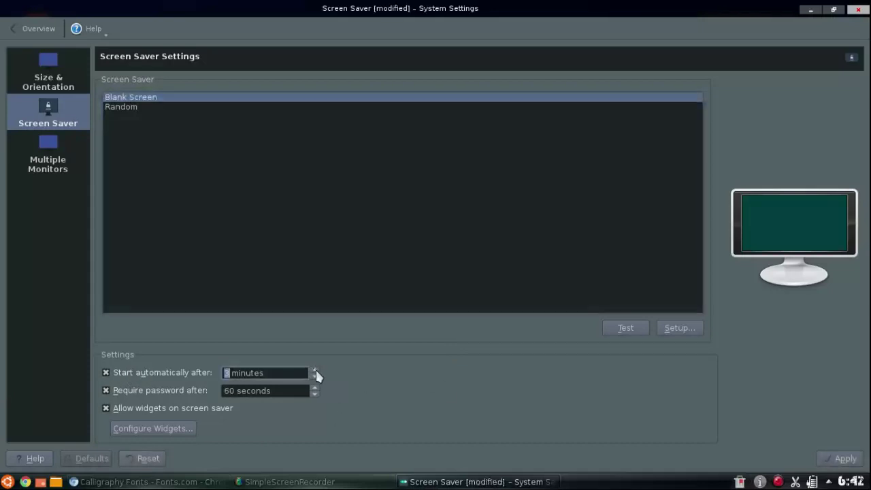
left_click(313, 375)
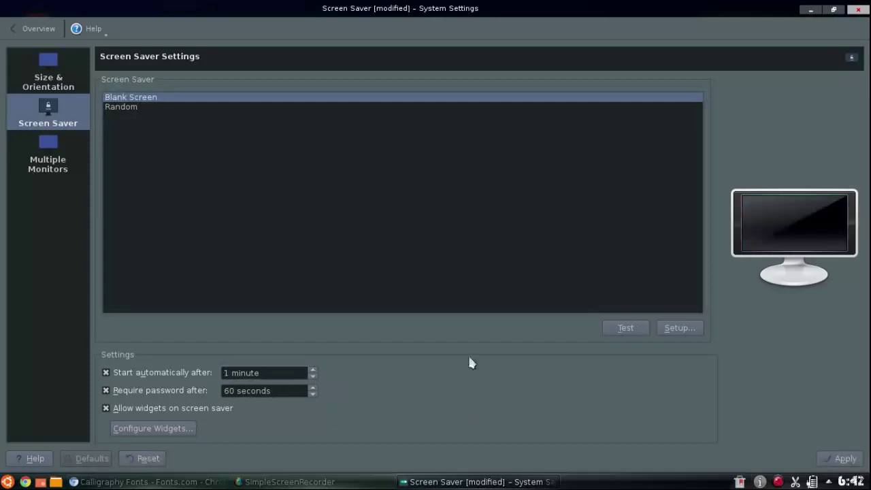
Step: Open the Blank Screen saver's setup, check its color selection and accept the color #004040
double_click(288, 101)
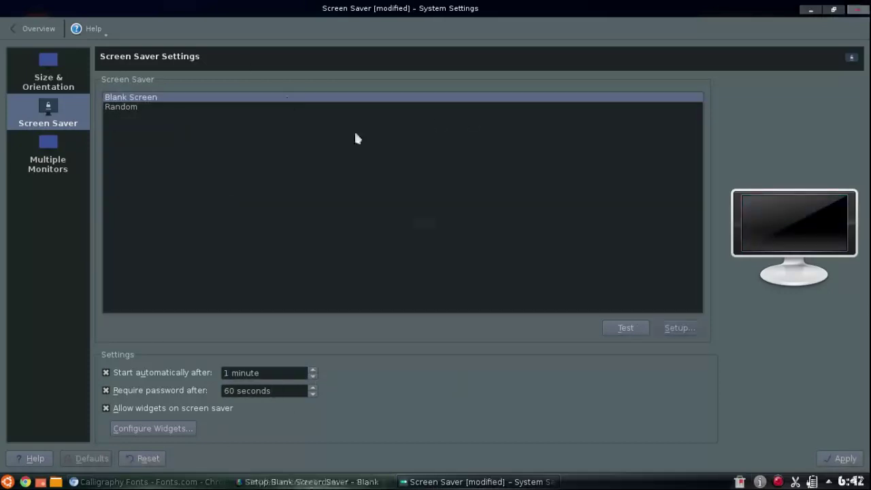
left_click(521, 300)
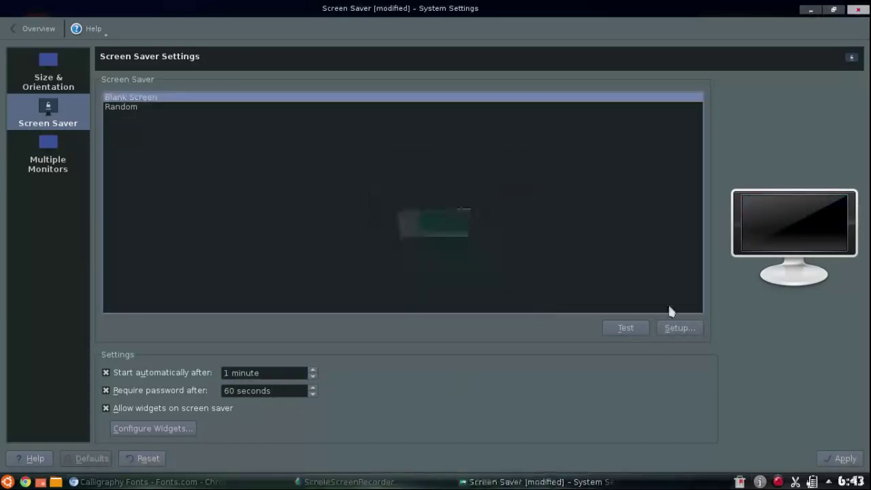
left_click(679, 329)
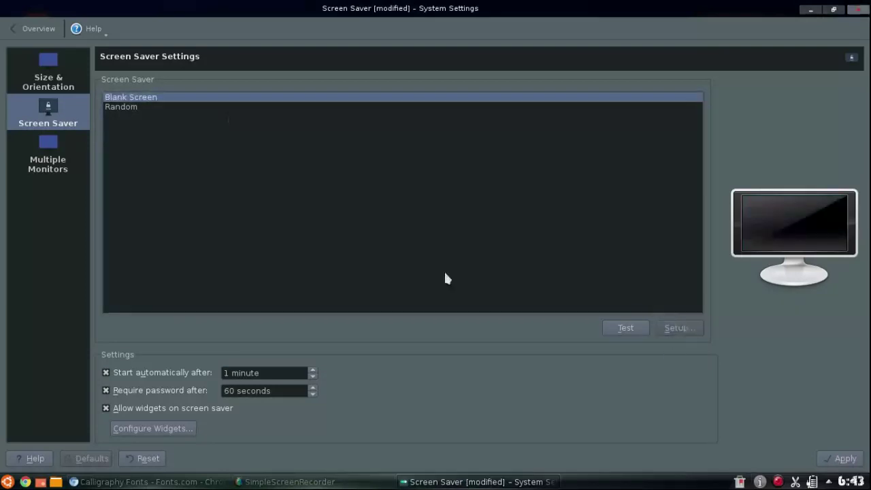
left_click(379, 200)
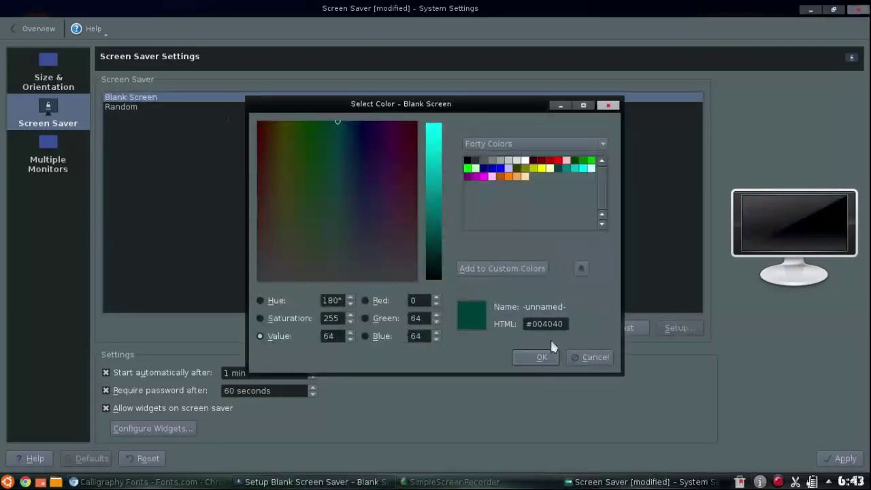
left_click(535, 358)
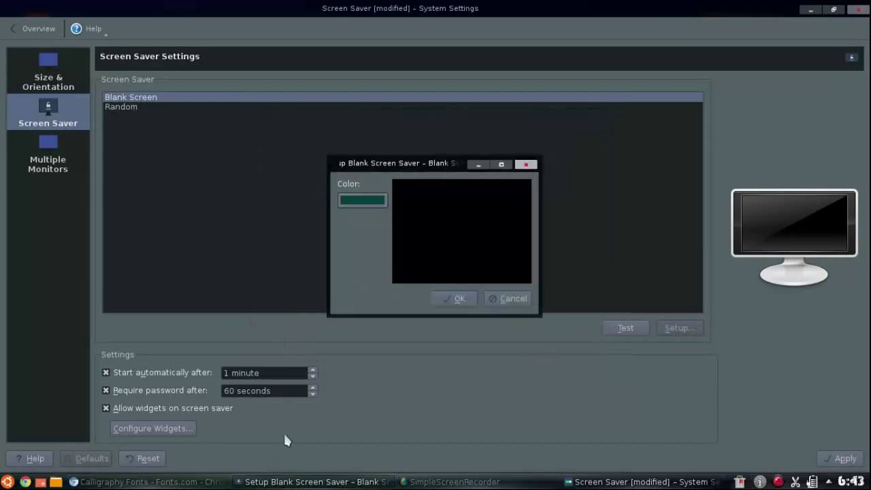
left_click(452, 300)
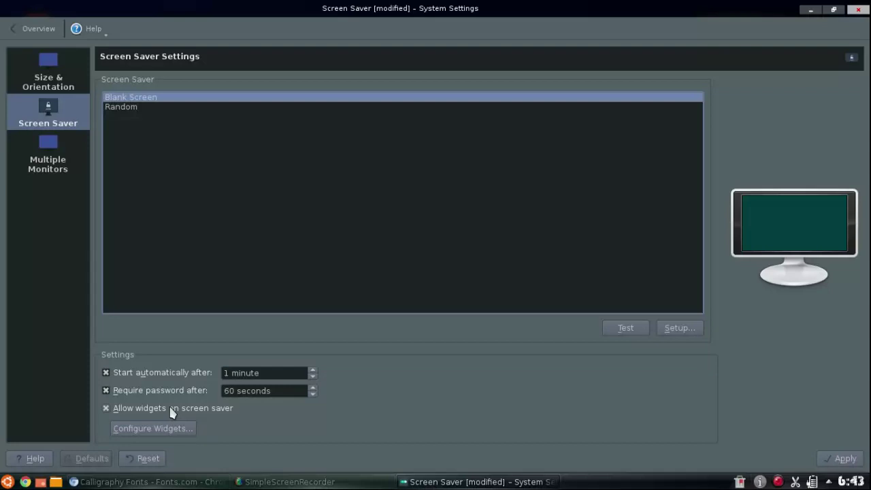
Step: Set the delay for requiring a password to 60 seconds and apply the screen saver settings
left_click(312, 394)
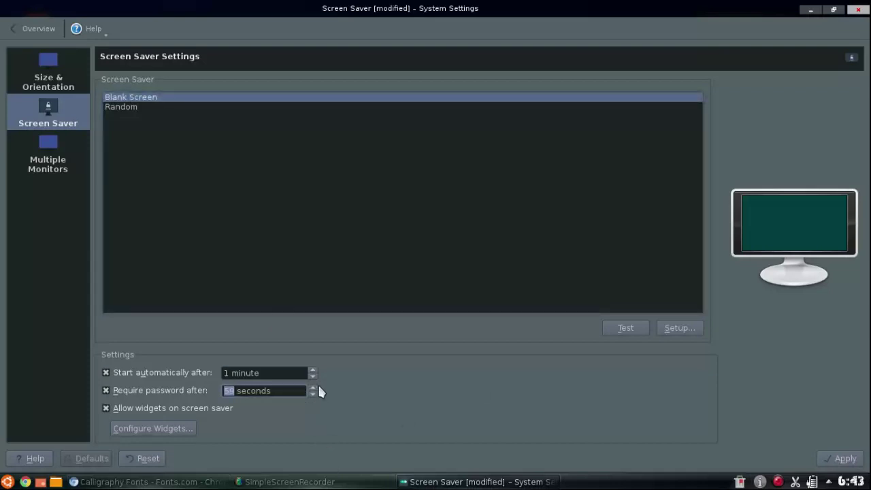
left_click(312, 387)
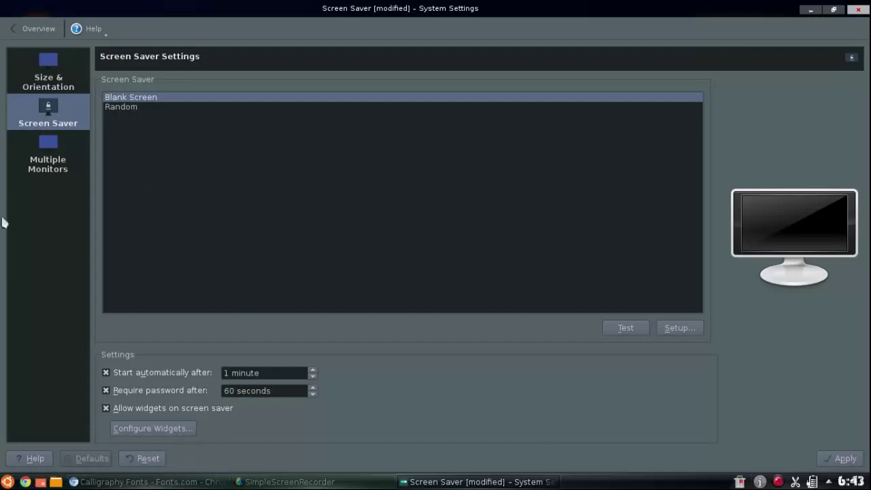
left_click(840, 458)
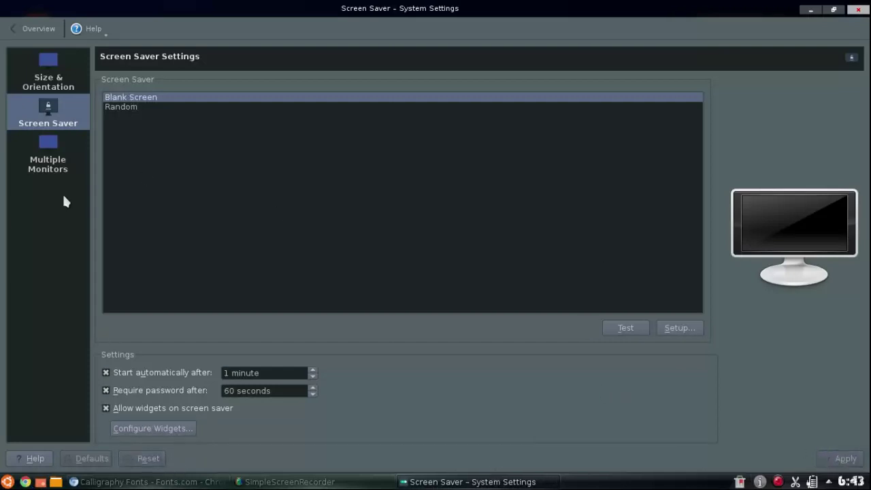
Step: Check the Multiple Monitors settings and return to the settings overview
left_click(58, 157)
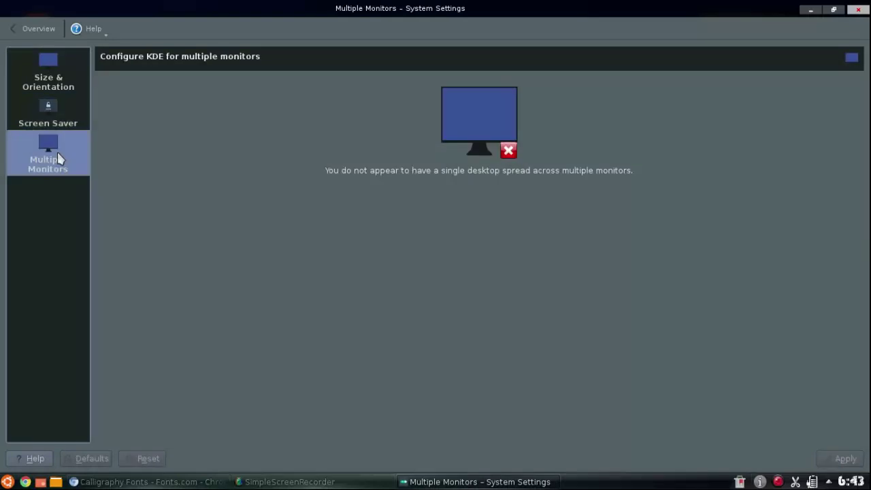
left_click(26, 31)
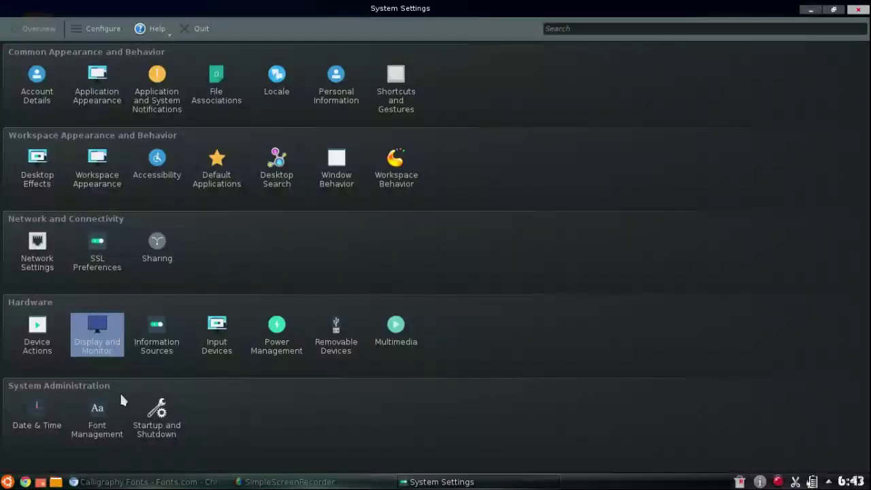